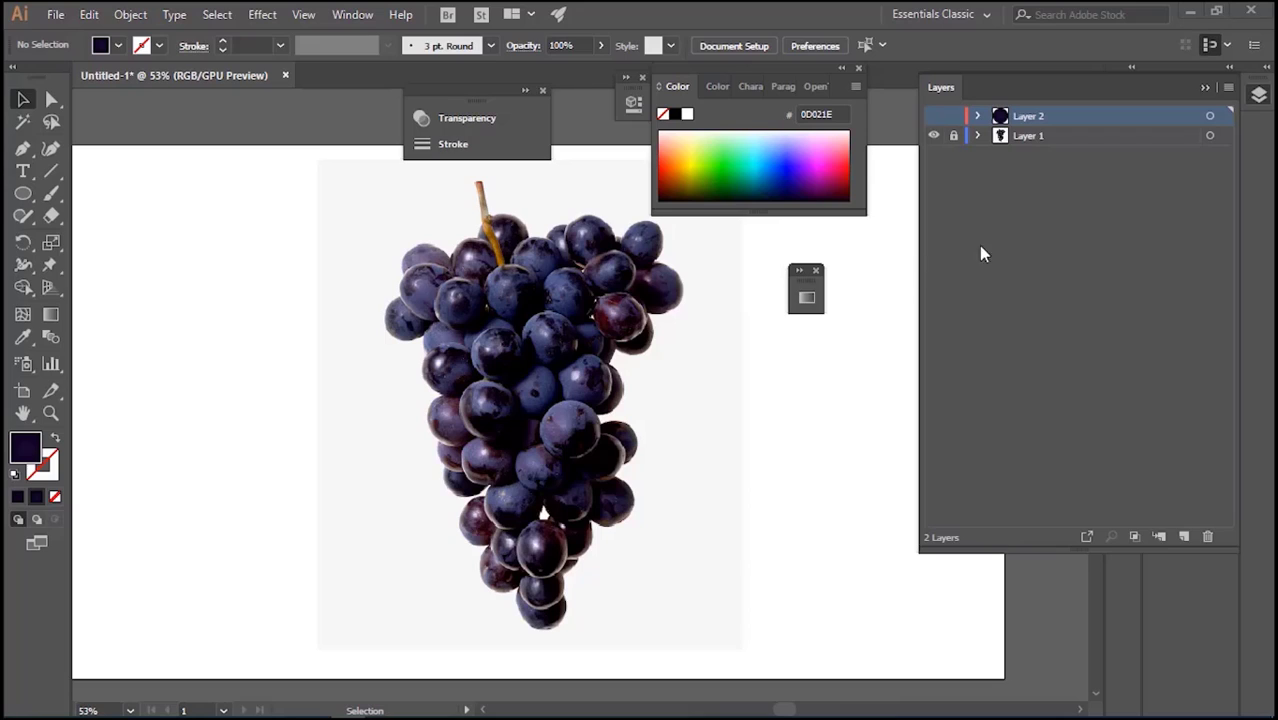
Add a layer directly above Layer 1 and cover two upper grapes with ellipses, about 108 × 116 px below the stem and 113 × 113 px centrally
click(1076, 142)
click(1184, 537)
click(23, 196)
drag(435, 277, 433, 333)
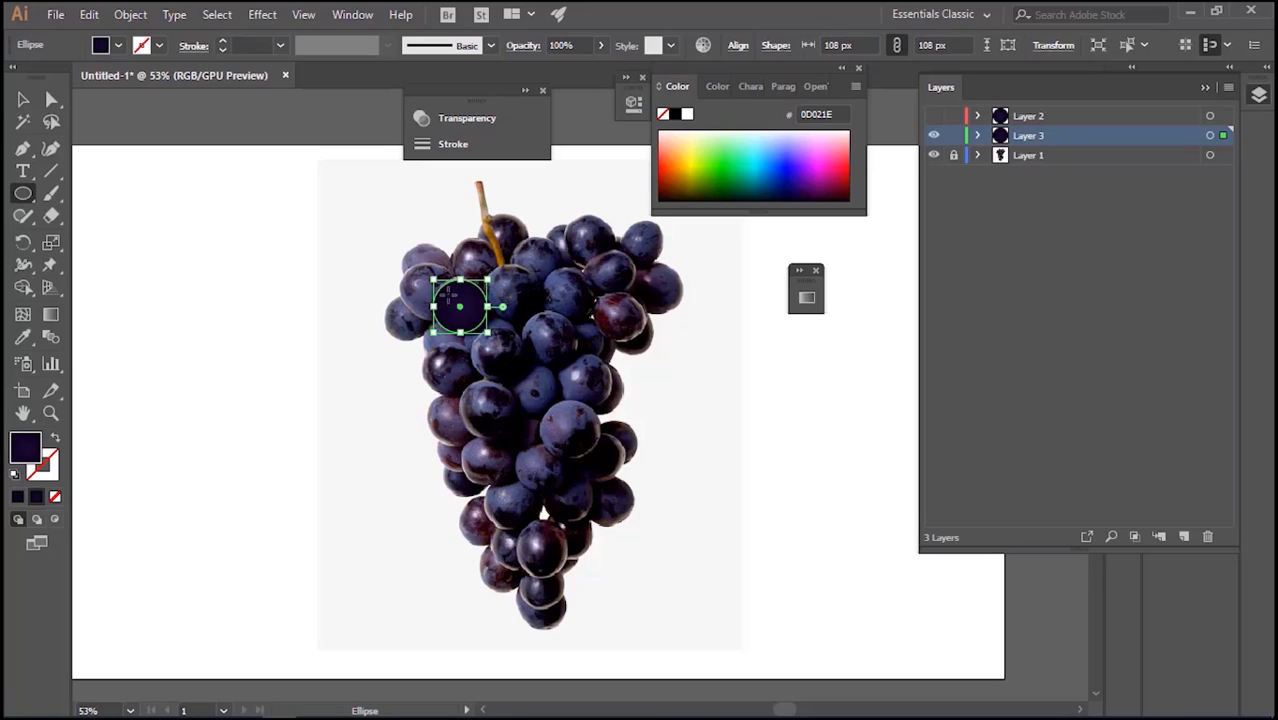
drag(459, 279, 459, 275)
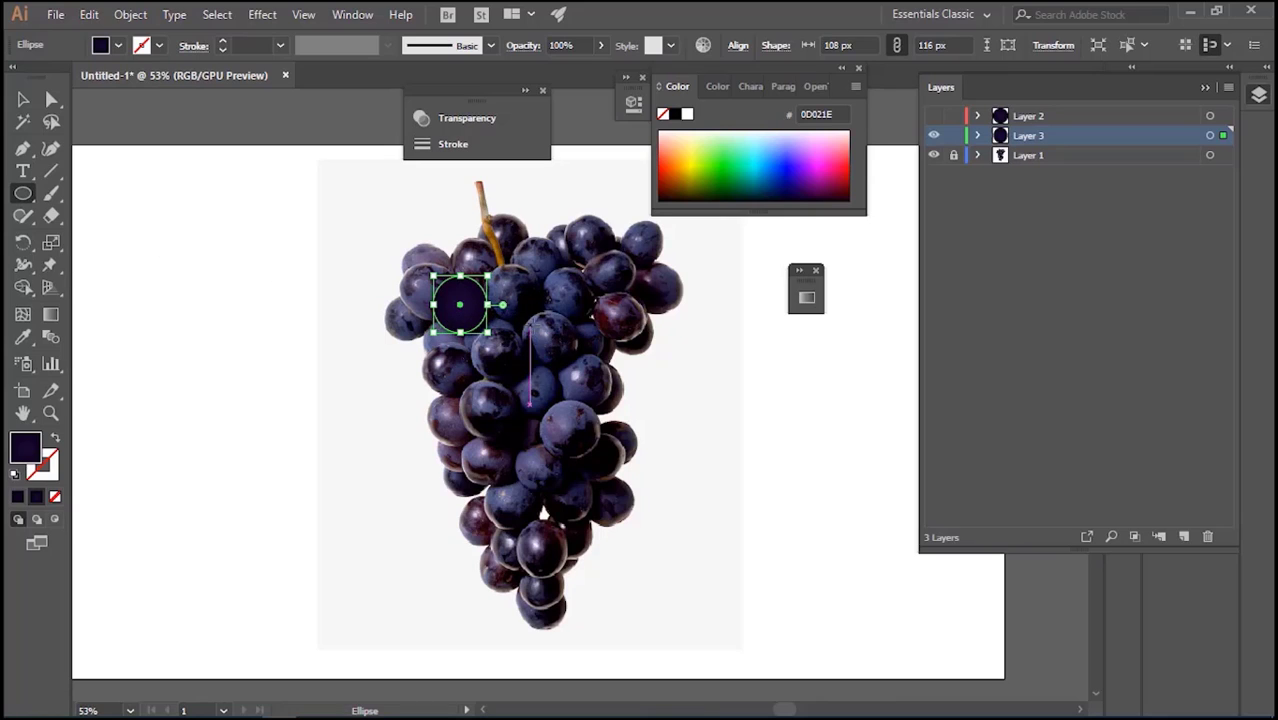
mouse_move(530, 316)
mouse_down()
mouse_move(610, 364)
mouse_move(580, 362)
mouse_up()
drag(530, 316, 523, 308)
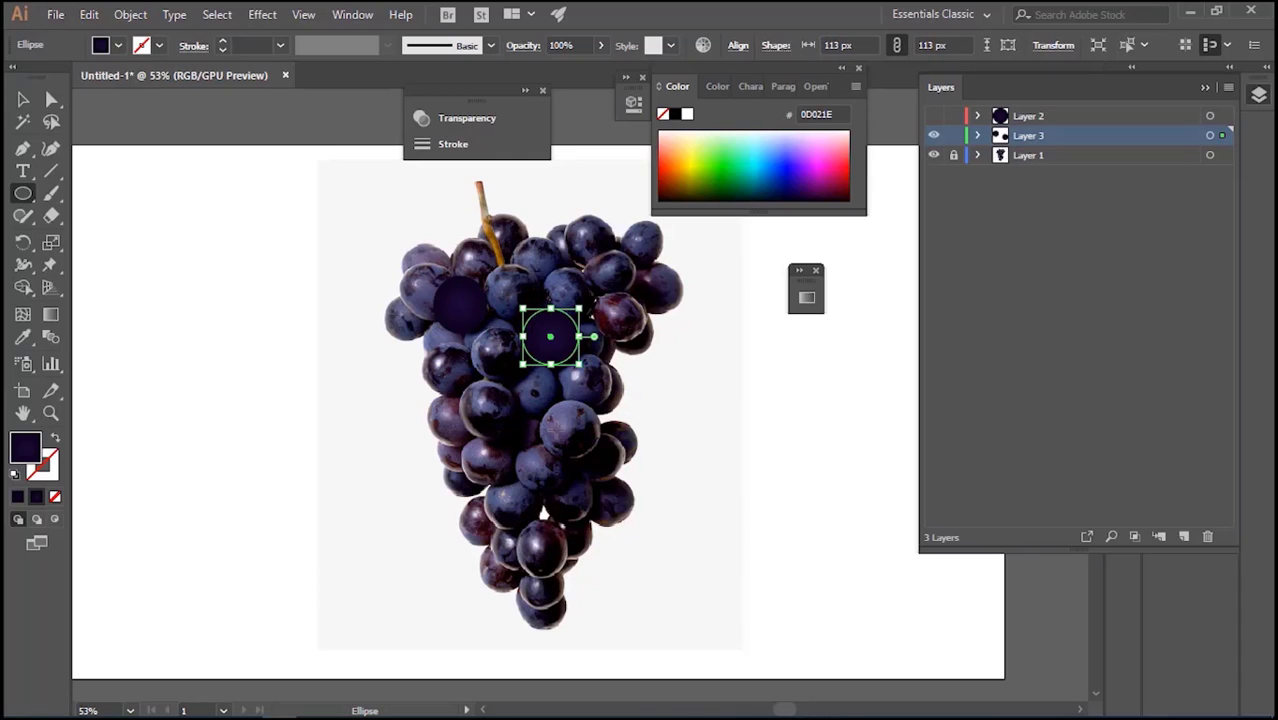
Draw an ellipse over the large grape right of the bunch's middle and resize it to about 126 × 120 px
drag(540, 404, 600, 450)
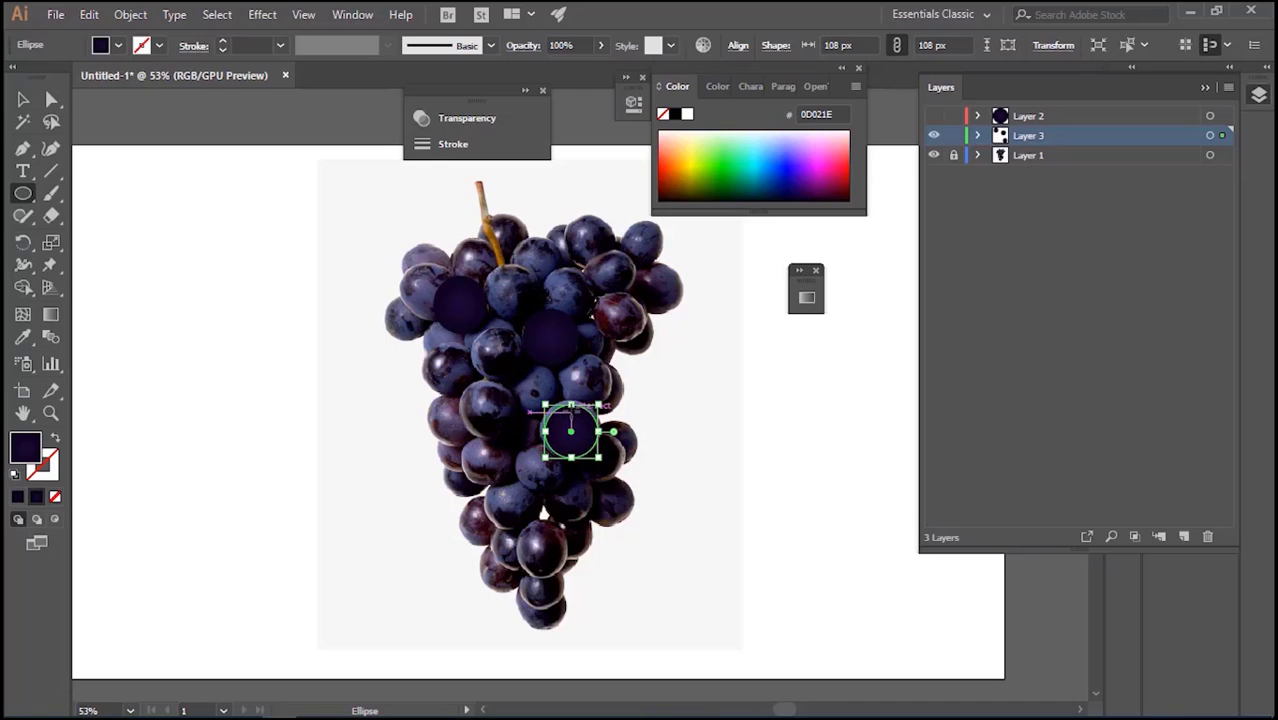
drag(571, 404, 538, 427)
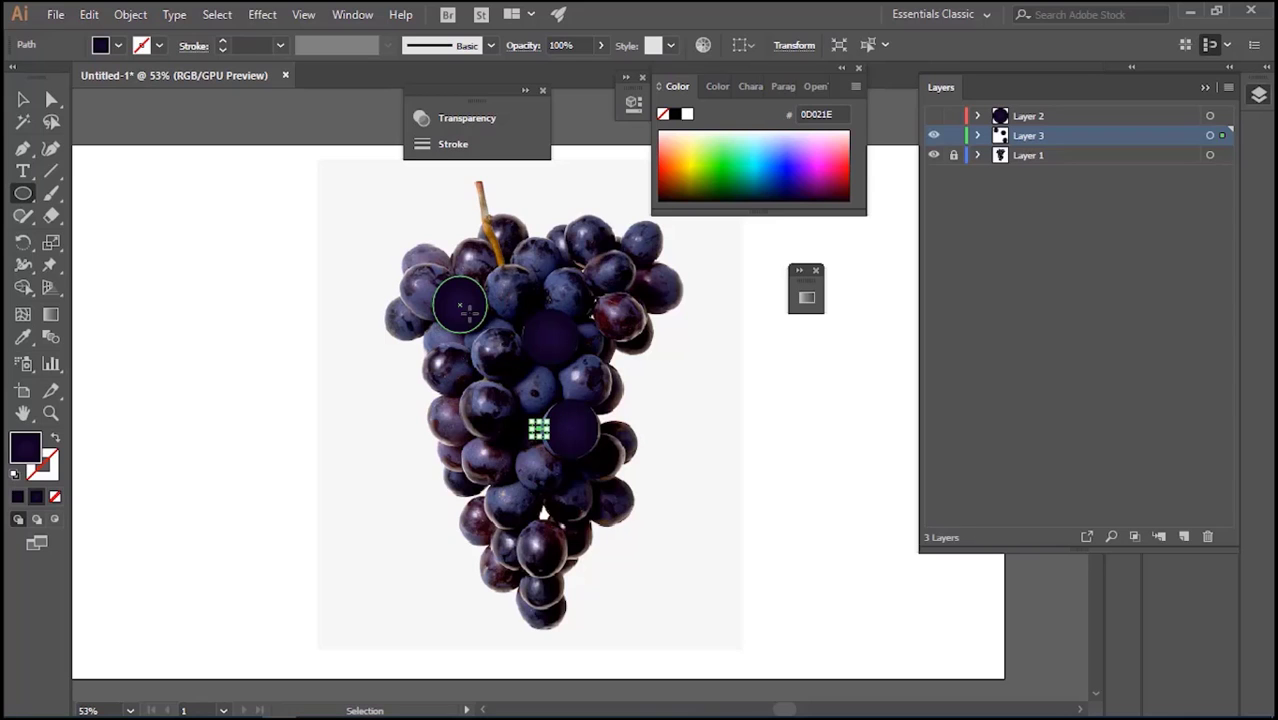
click(539, 428)
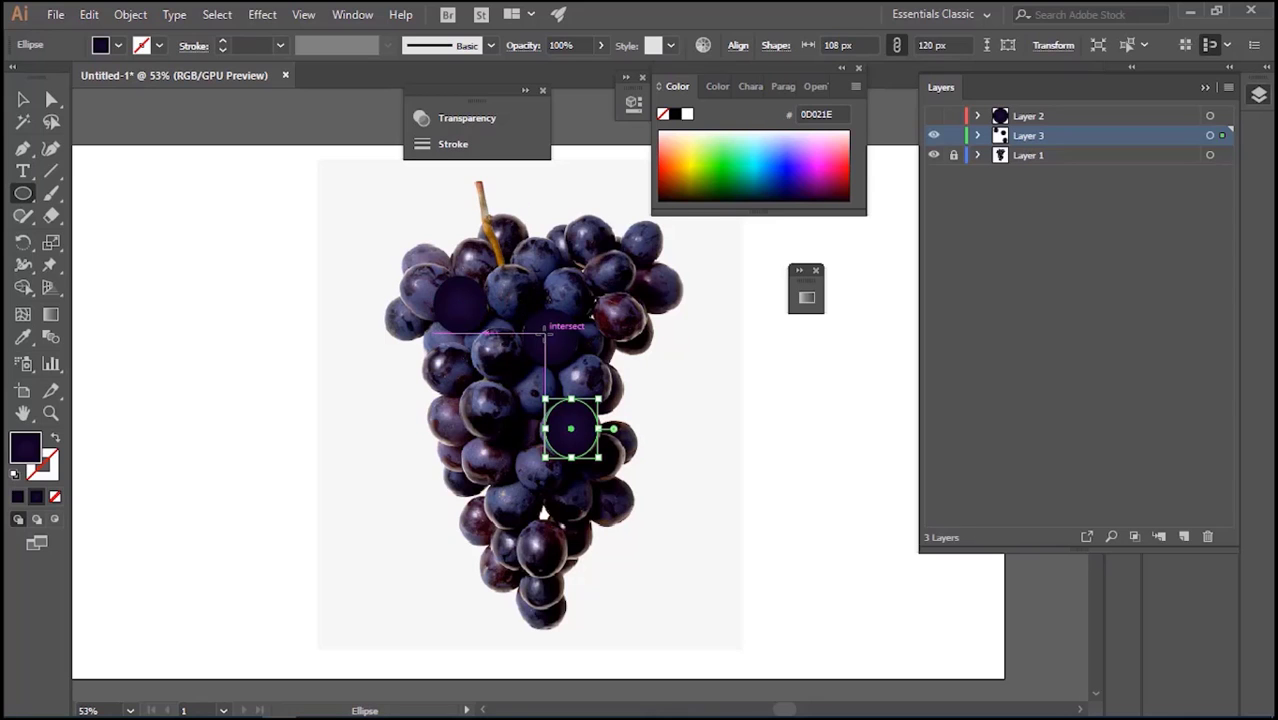
key(ctrl+plus)
key(ctrl+plus)
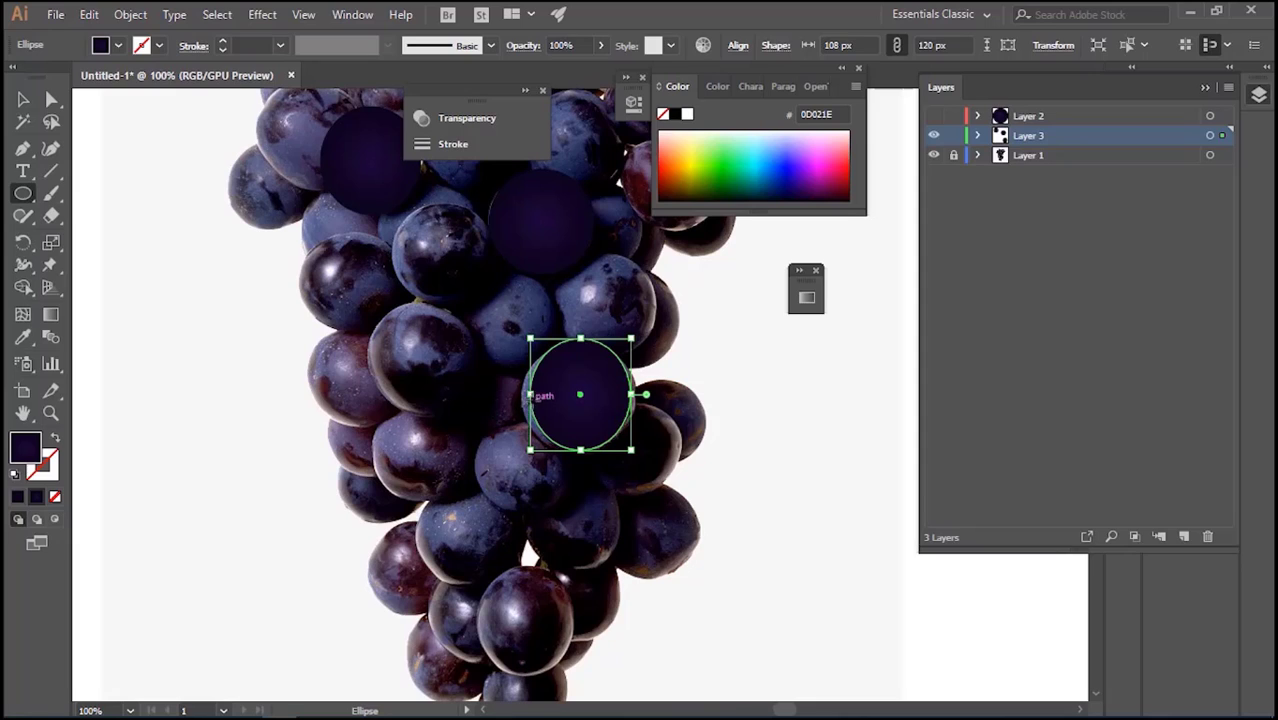
drag(526, 393, 518, 394)
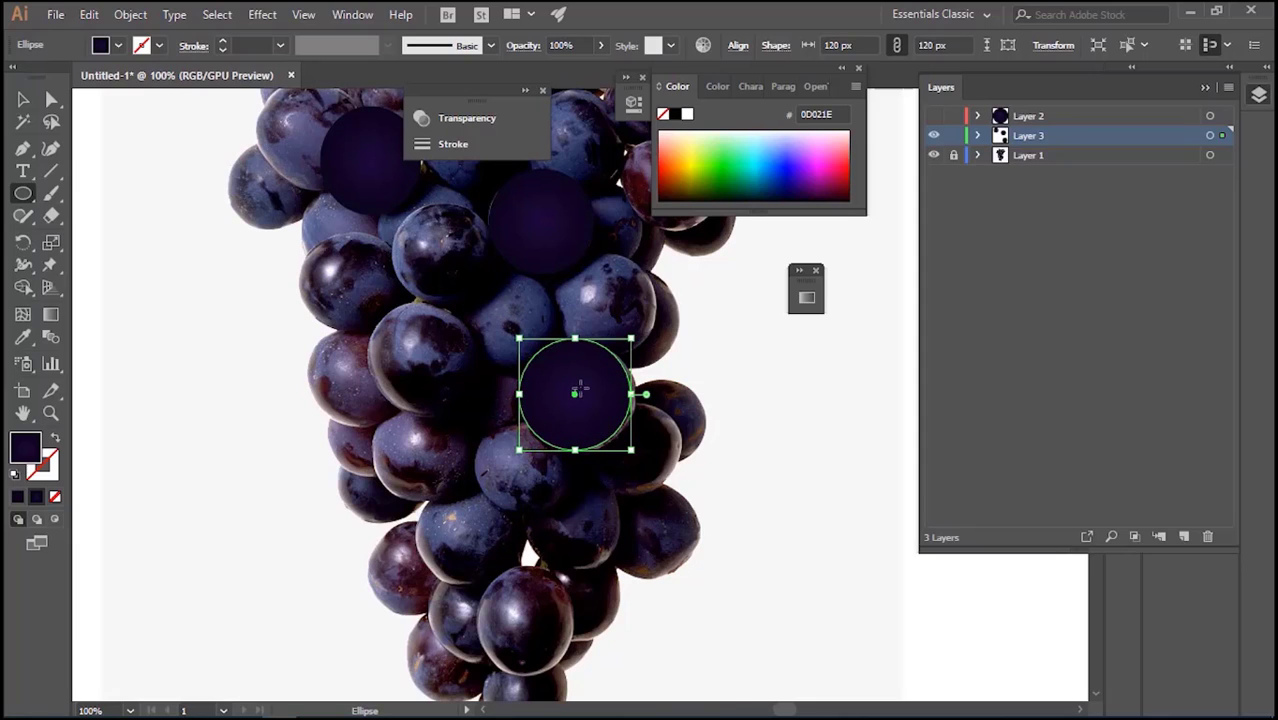
drag(630, 395, 637, 395)
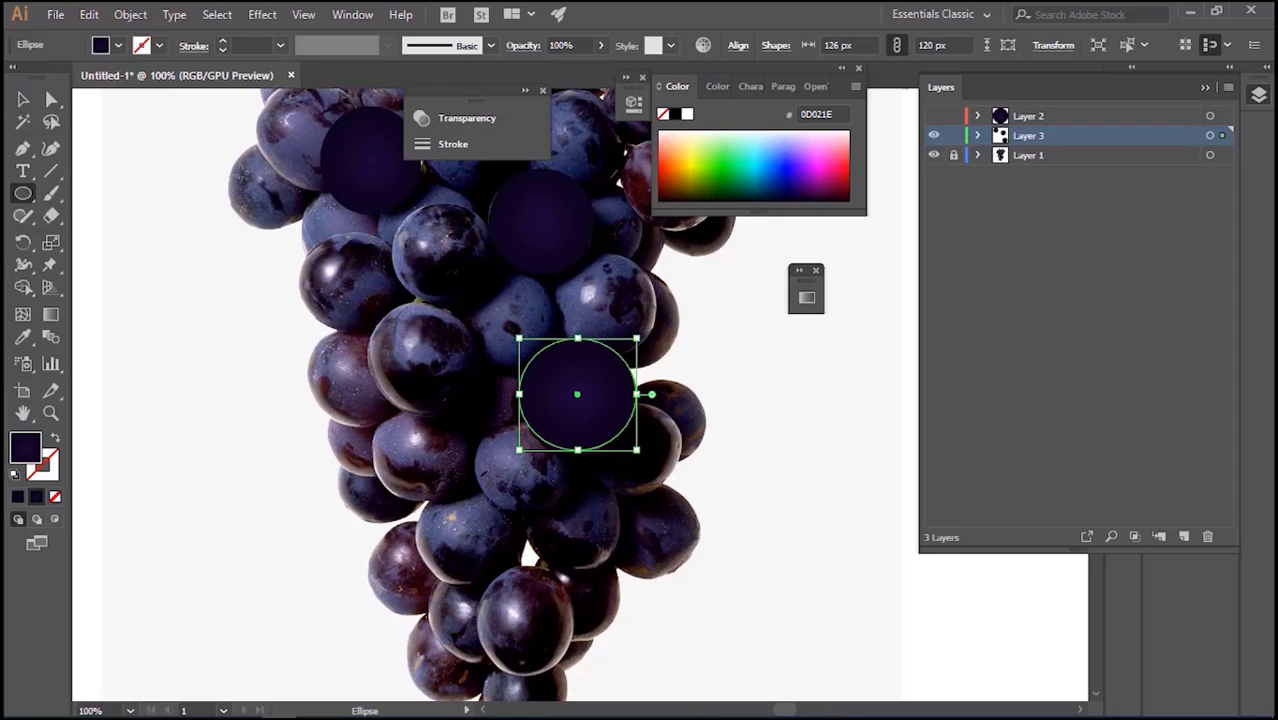
click(23, 99)
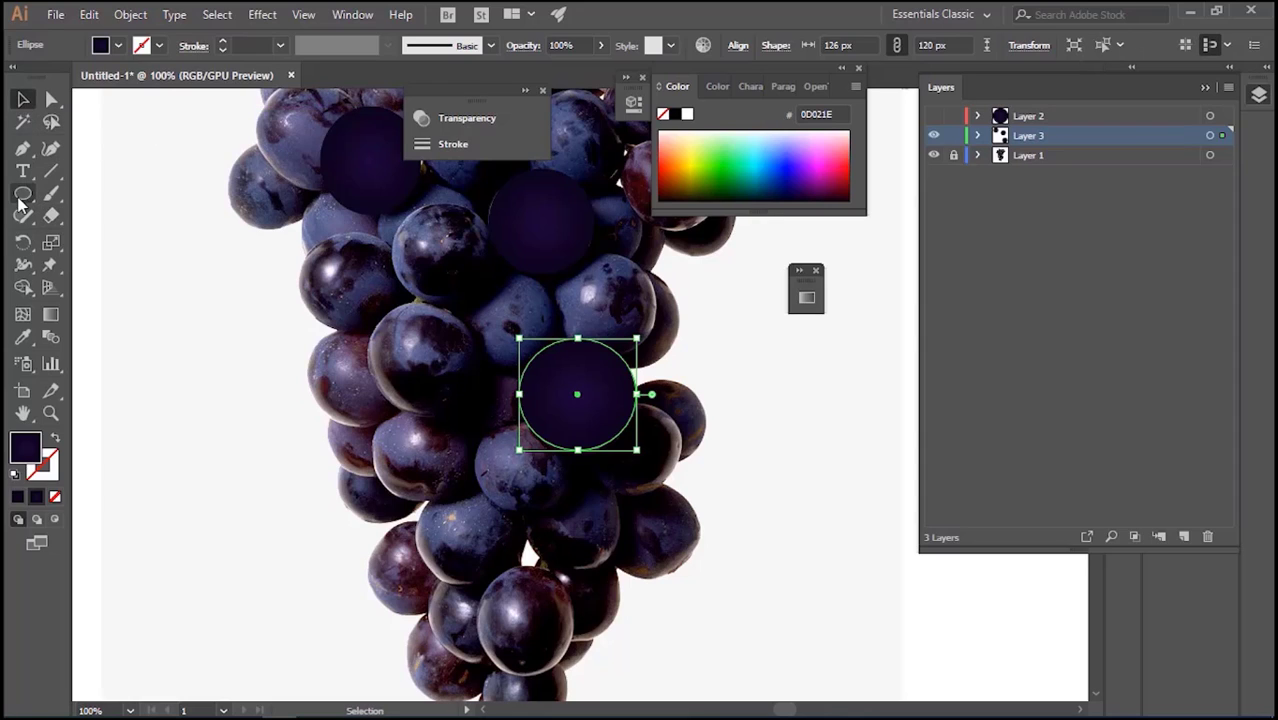
Draw an ellipse about 118 × 118 px over the large grape left of the bunch's middle, fitting its edges to the photo
click(22, 195)
drag(378, 314, 476, 411)
drag(425, 317, 424, 303)
drag(379, 362, 363, 359)
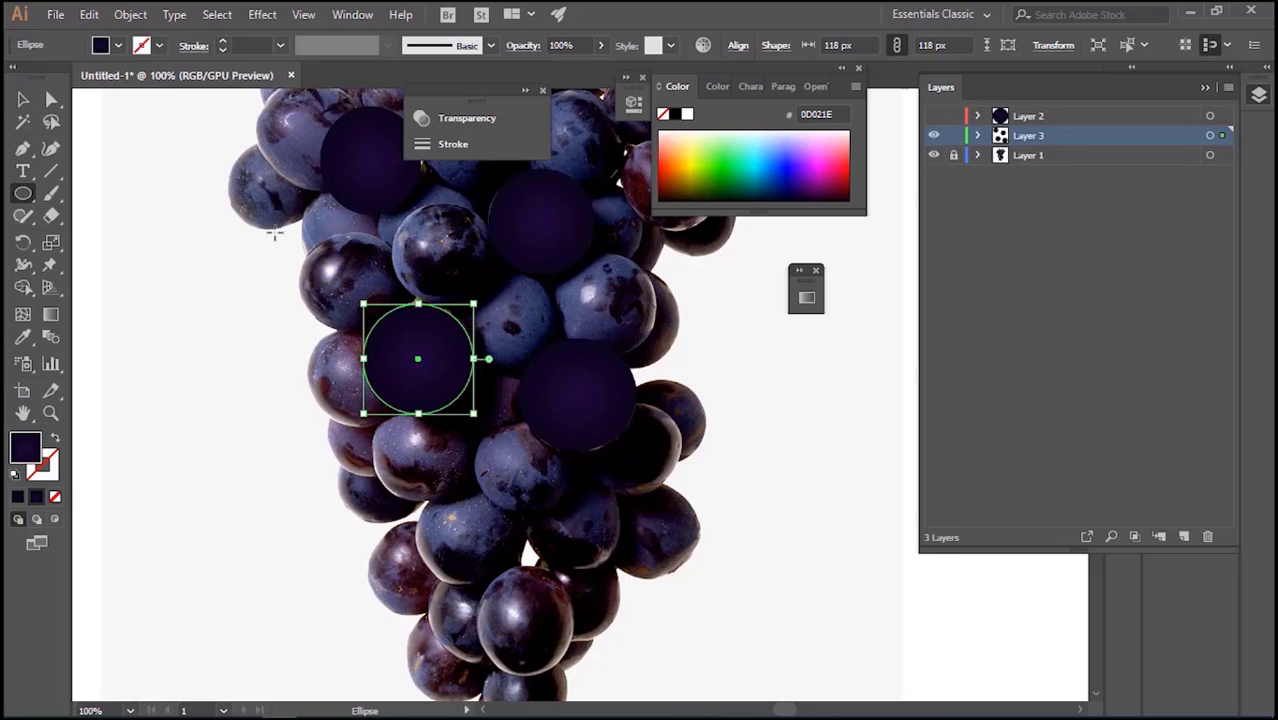
Cover the two neighbouring grapes above with ellipses, about 119 × 104 px on the outer one and a slightly tilted 113 × 107 px on the inner one
drag(296, 236, 409, 330)
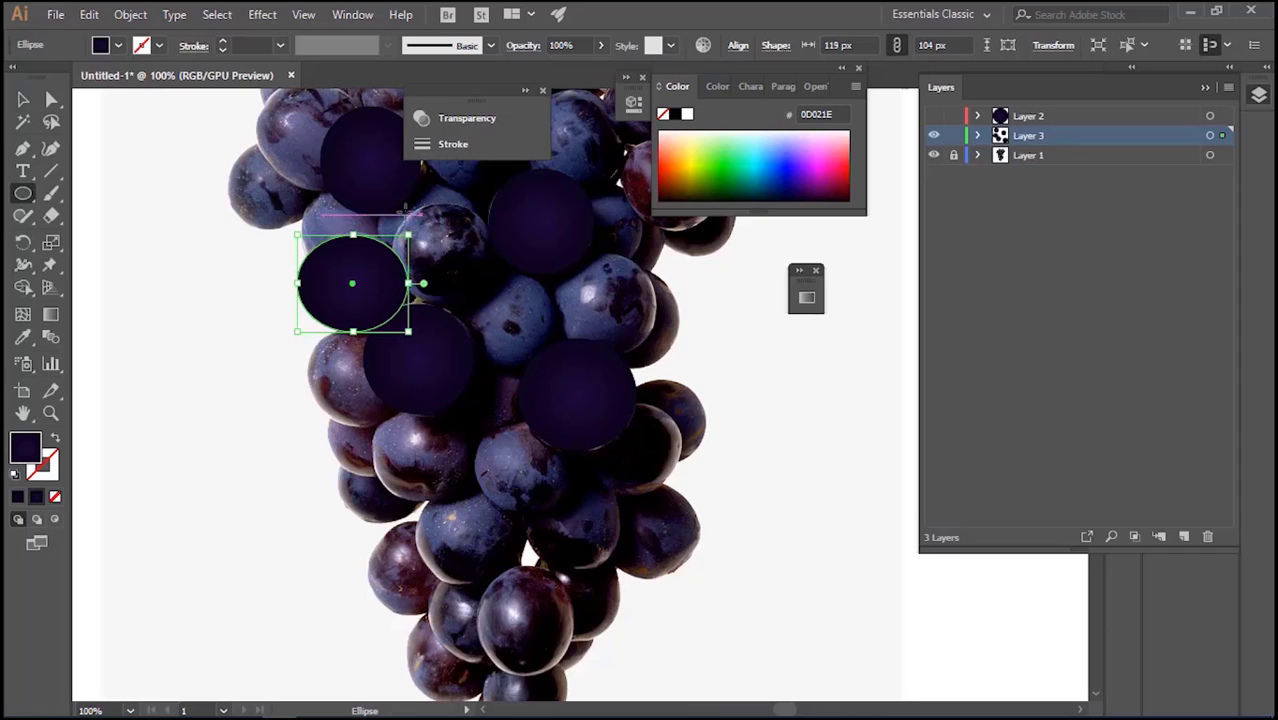
drag(405, 207, 490, 303)
mouse_move(408, 256)
mouse_down()
mouse_move(305, 258)
mouse_move(389, 256)
mouse_up()
drag(438, 208, 436, 203)
drag(490, 250, 496, 249)
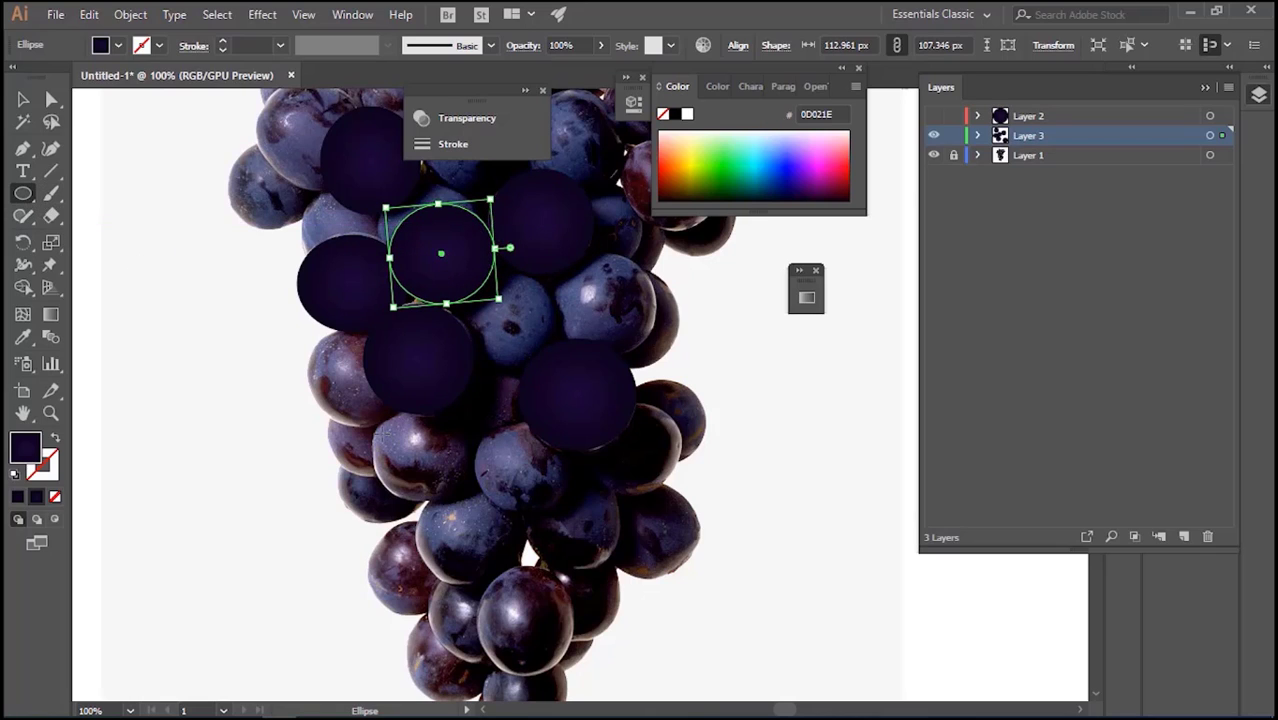
Cover two adjacent grapes in the lower middle row with ellipses, about 106 × 100 px on the left and 112 × 99 px beside it
mouse_move(375, 414)
mouse_down()
mouse_move(450, 445)
mouse_move(485, 506)
mouse_move(474, 498)
mouse_up()
mouse_move(424, 416)
mouse_down()
mouse_move(424, 395)
mouse_move(424, 407)
mouse_up()
drag(374, 453, 374, 452)
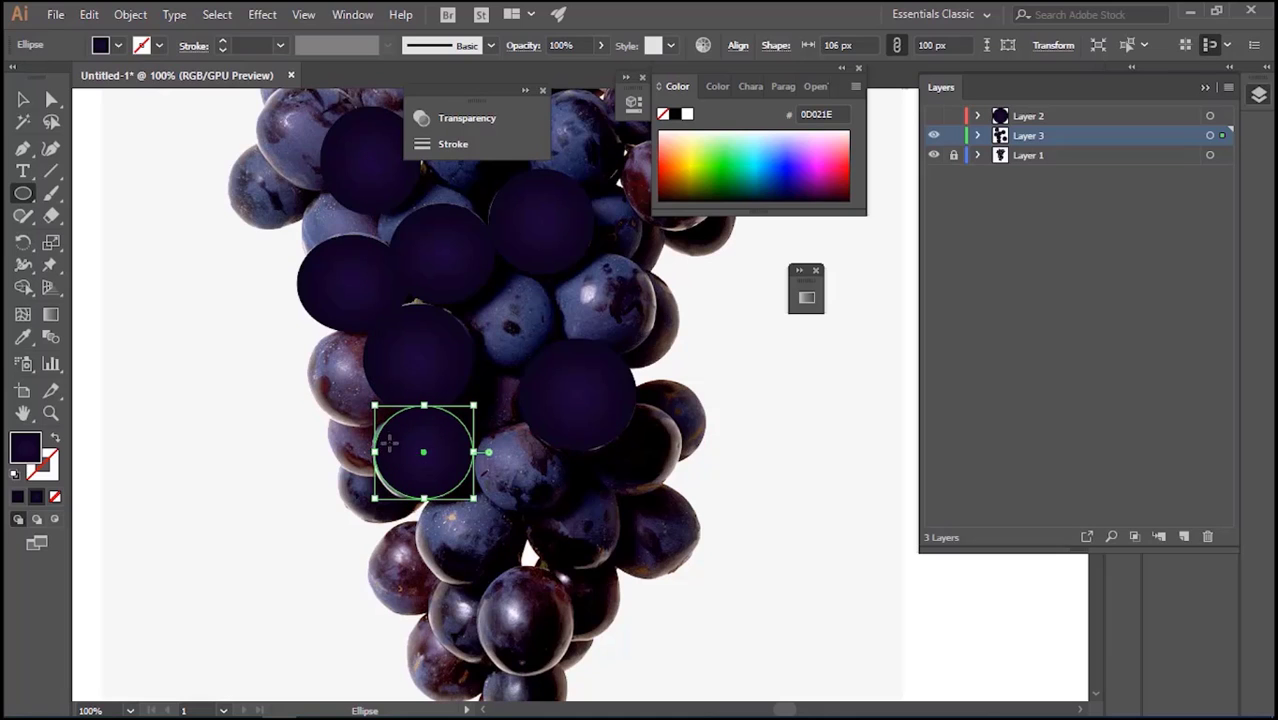
mouse_move(482, 426)
mouse_down()
mouse_move(579, 500)
mouse_move(578, 514)
mouse_up()
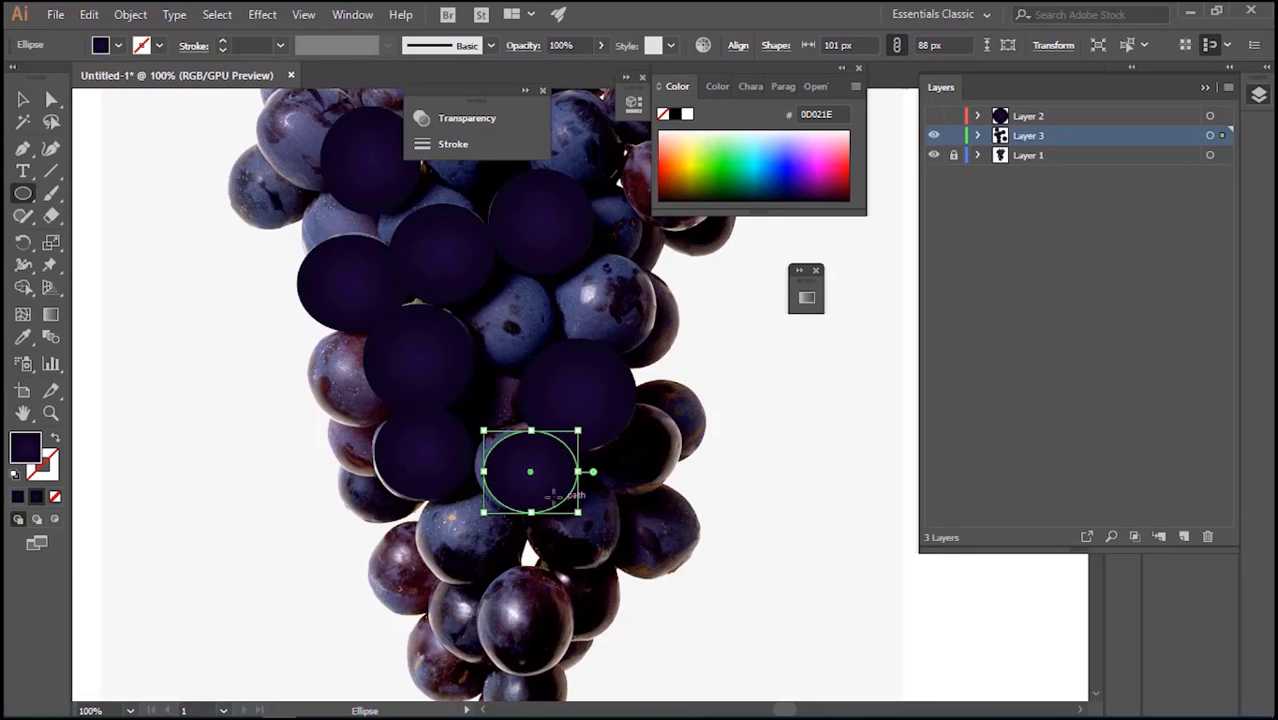
drag(482, 474, 472, 474)
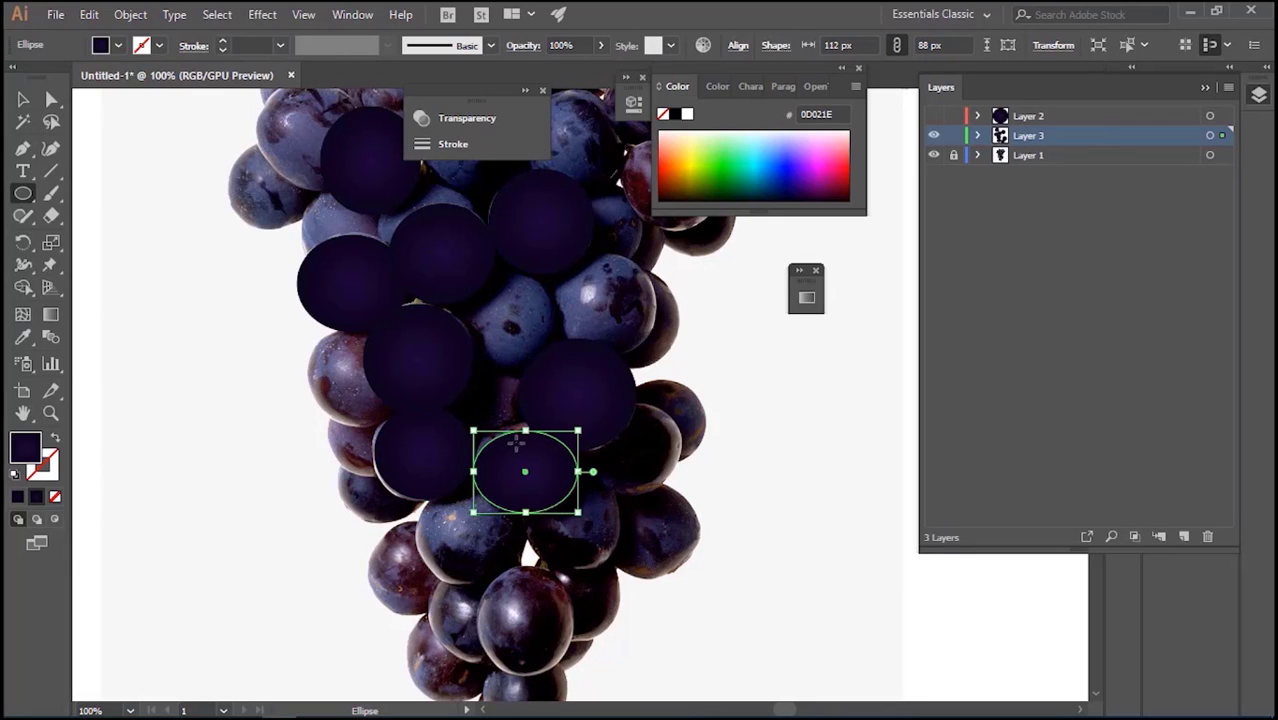
drag(524, 430, 519, 420)
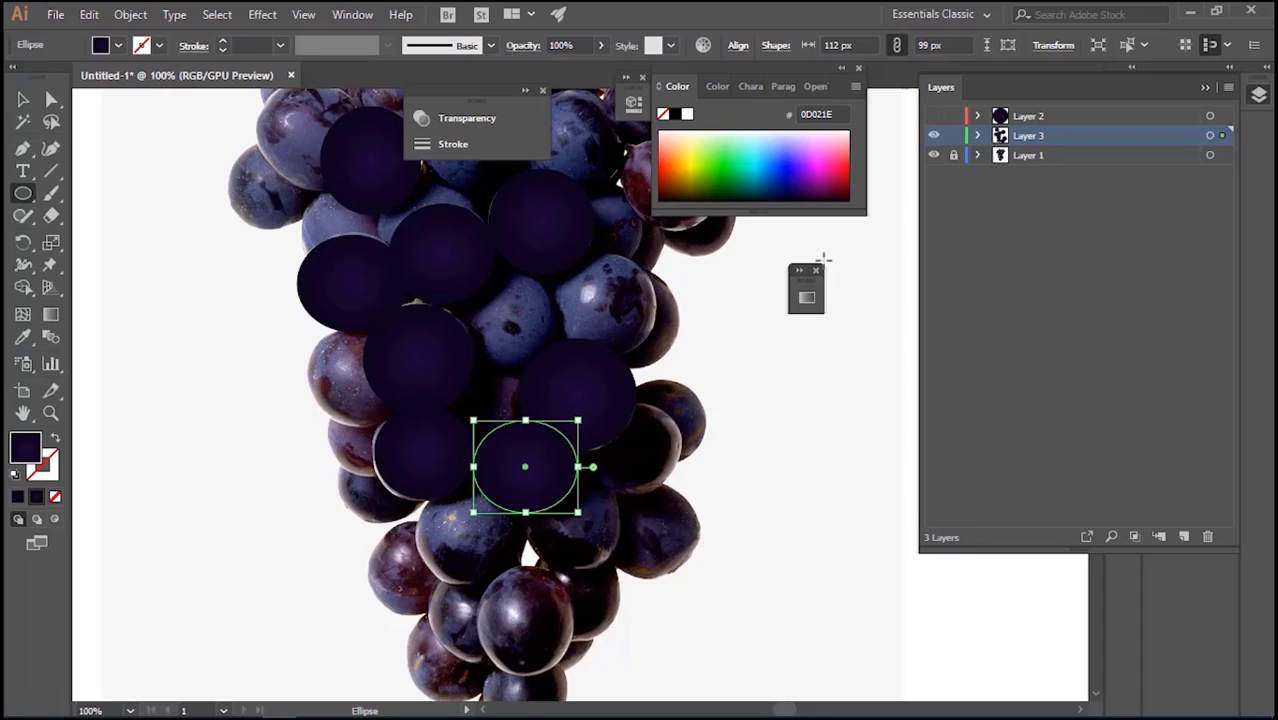
Change the centre stop of the newest ellipse's radial gradient to purple 4E005B
click(806, 300)
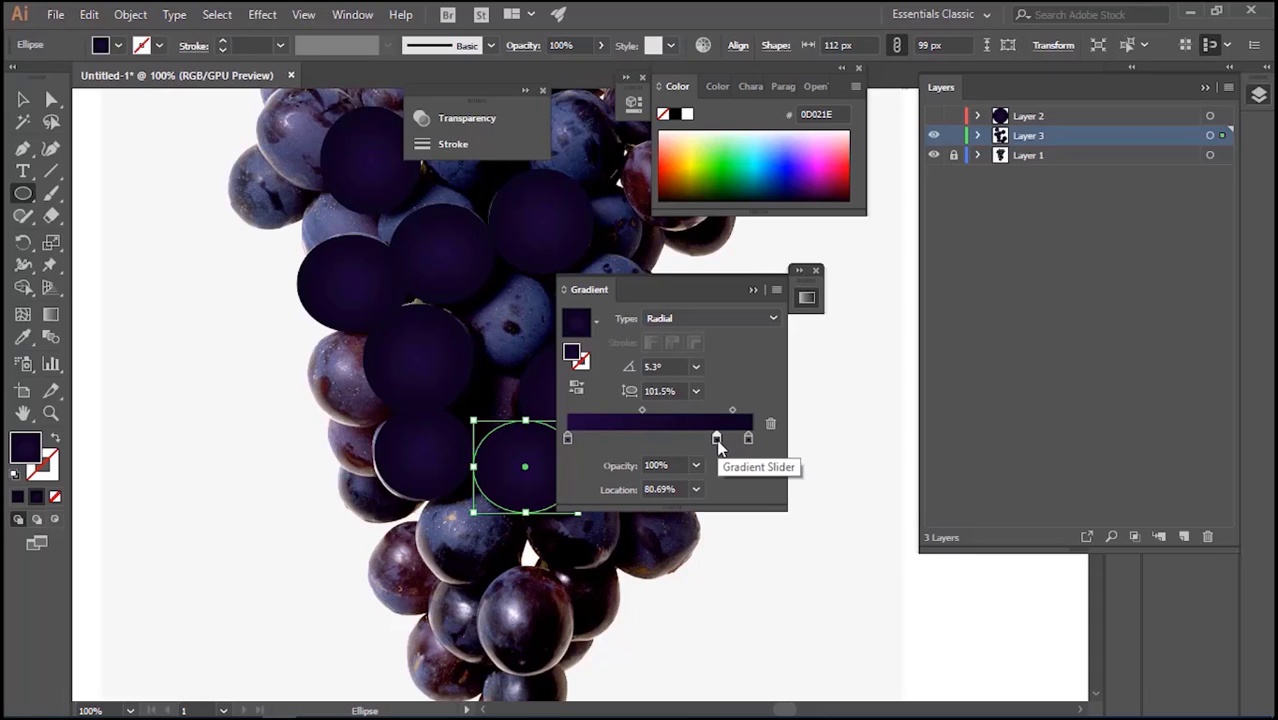
click(567, 438)
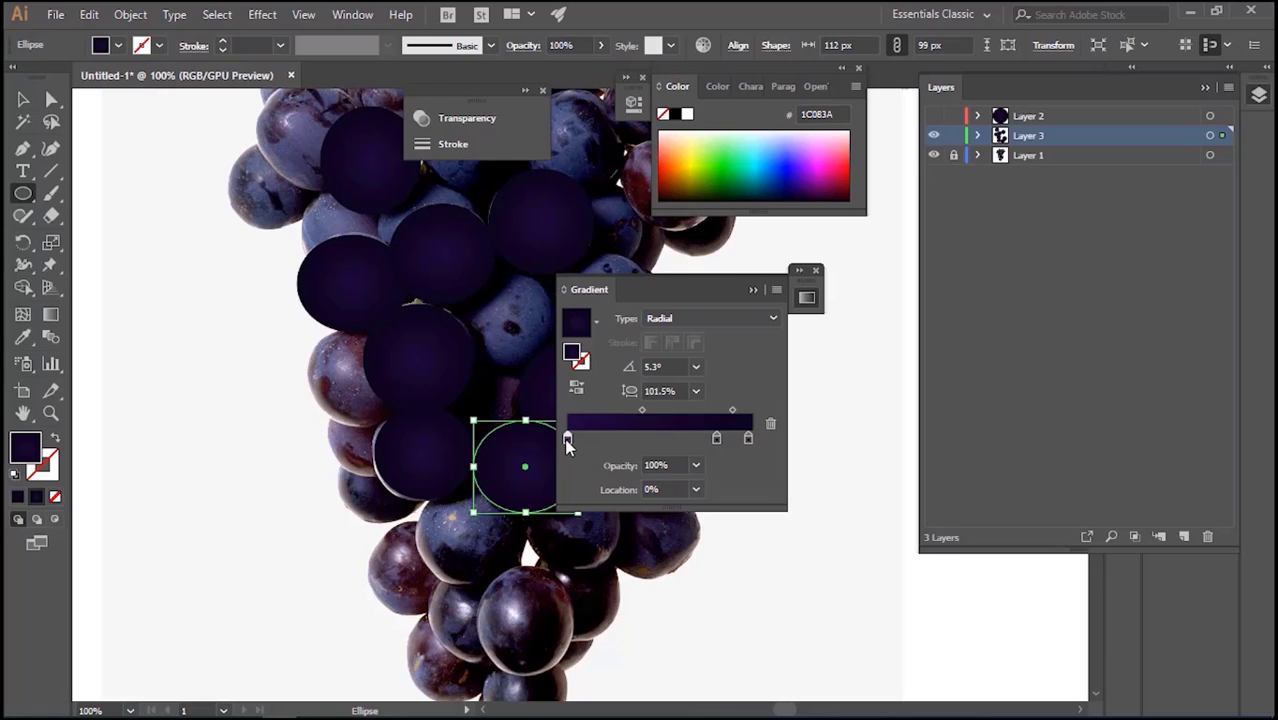
click(817, 178)
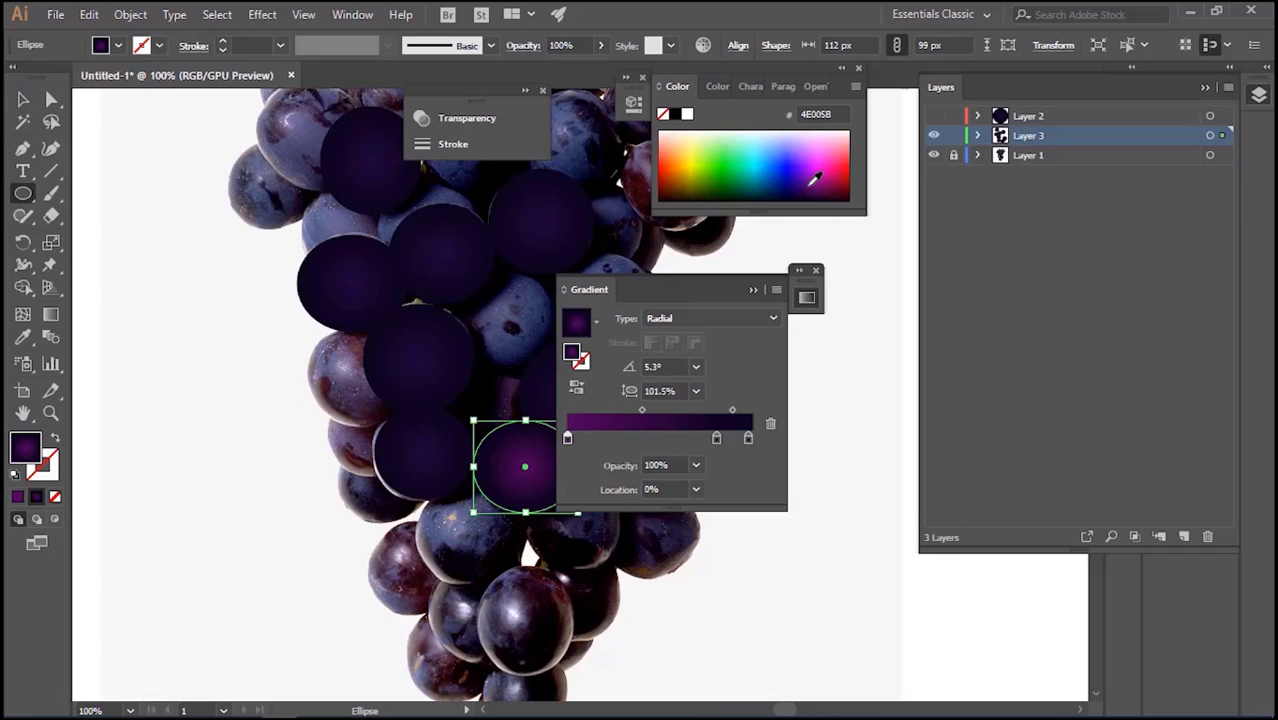
click(753, 290)
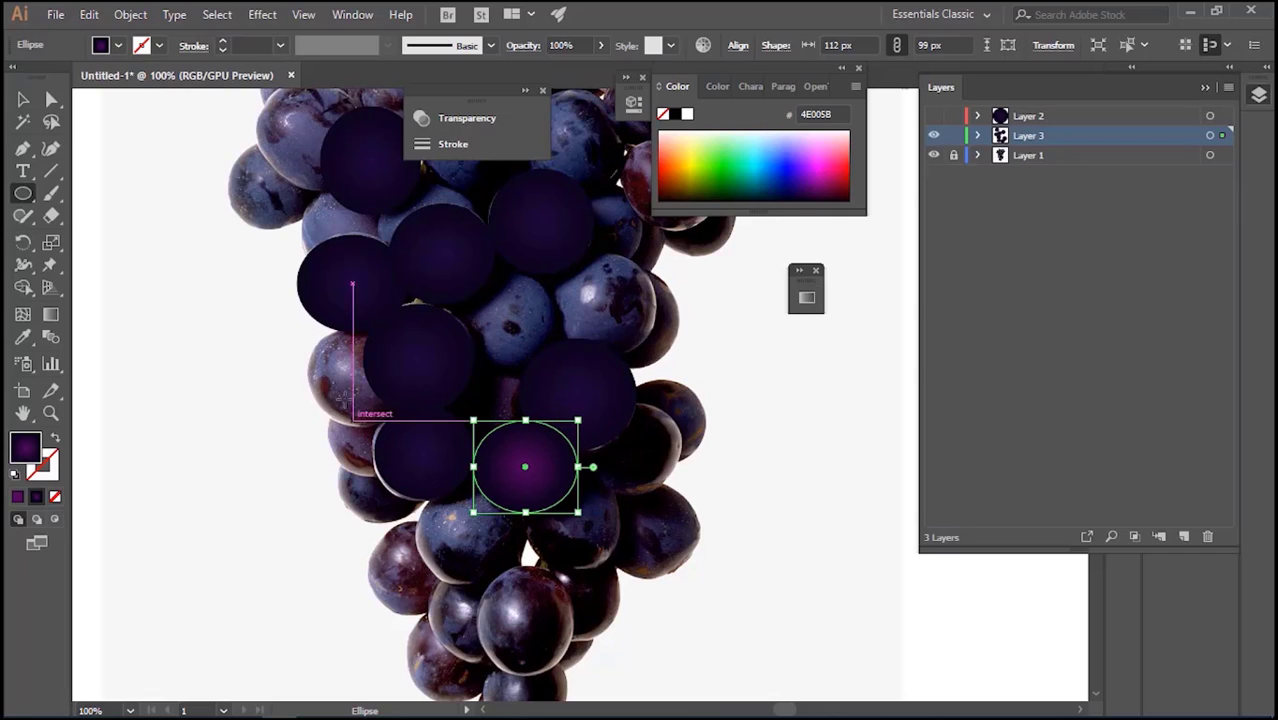
Draw three purple-centred ellipses over middle grapes, about 109 × 101 px at the left edge, 111 × 95 px centrally and 89 × 90 px at the right edge
click(22, 195)
drag(305, 332, 406, 425)
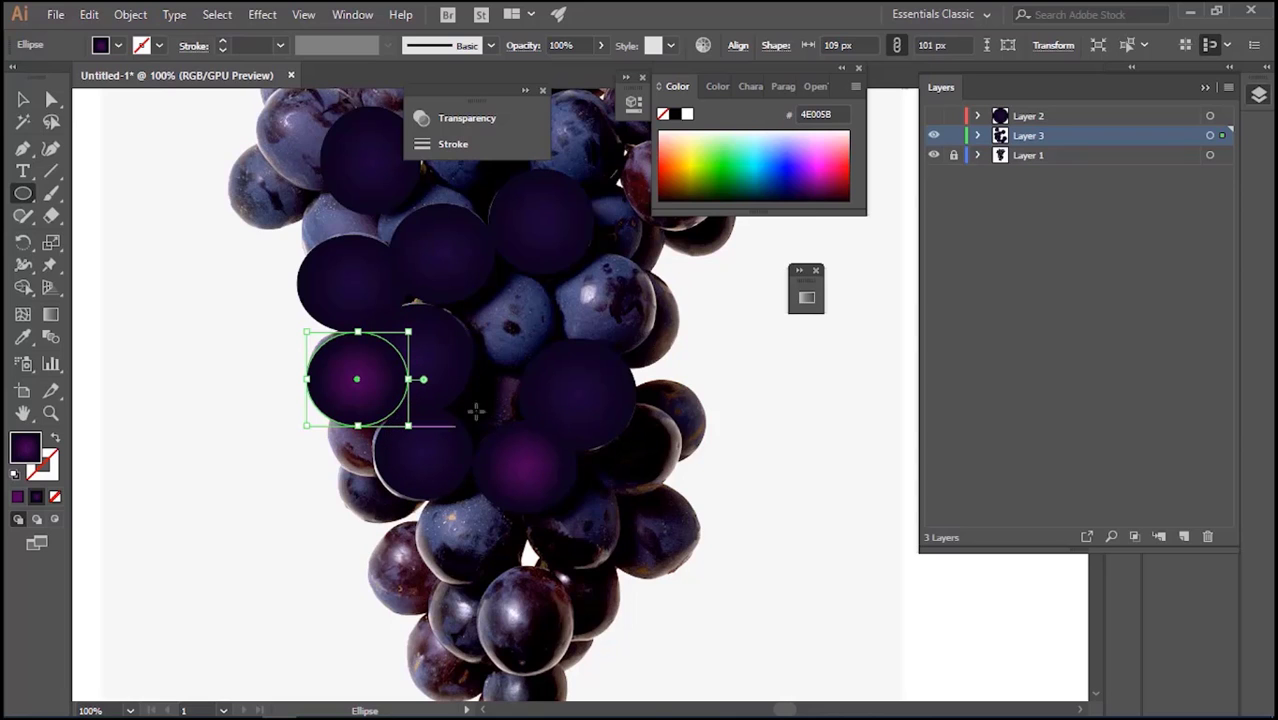
drag(434, 346, 541, 438)
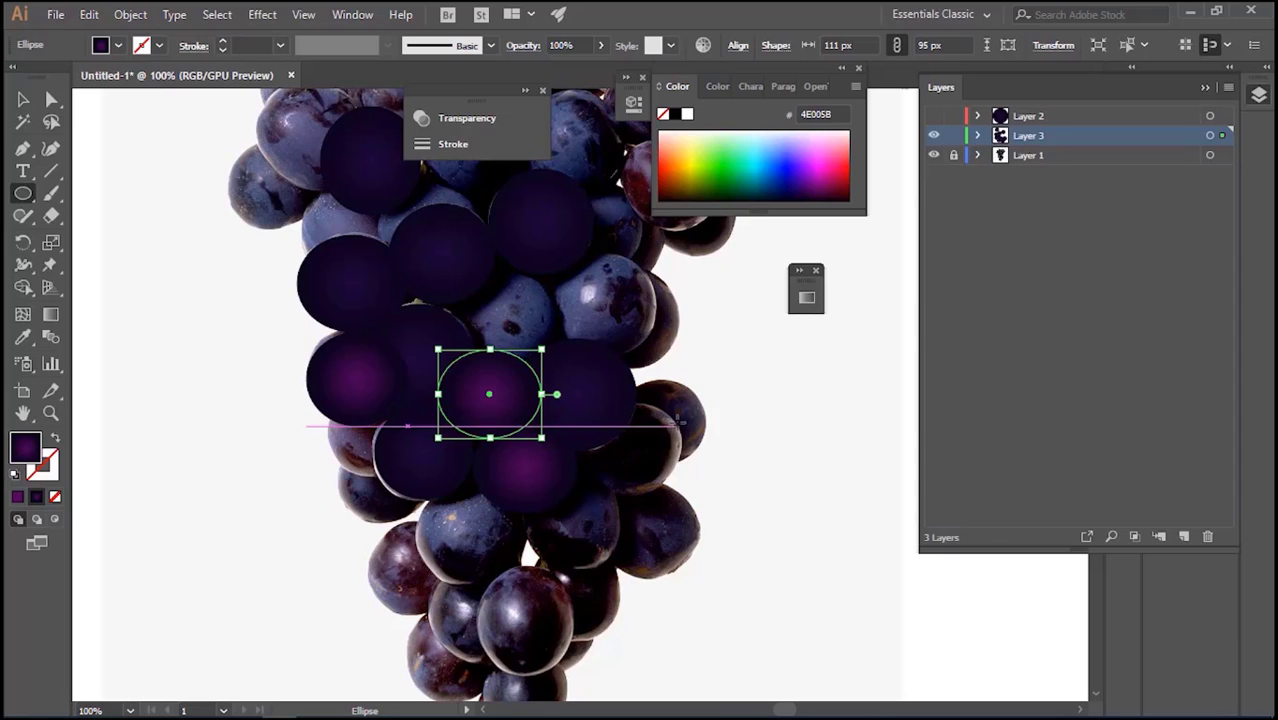
drag(626, 380, 709, 462)
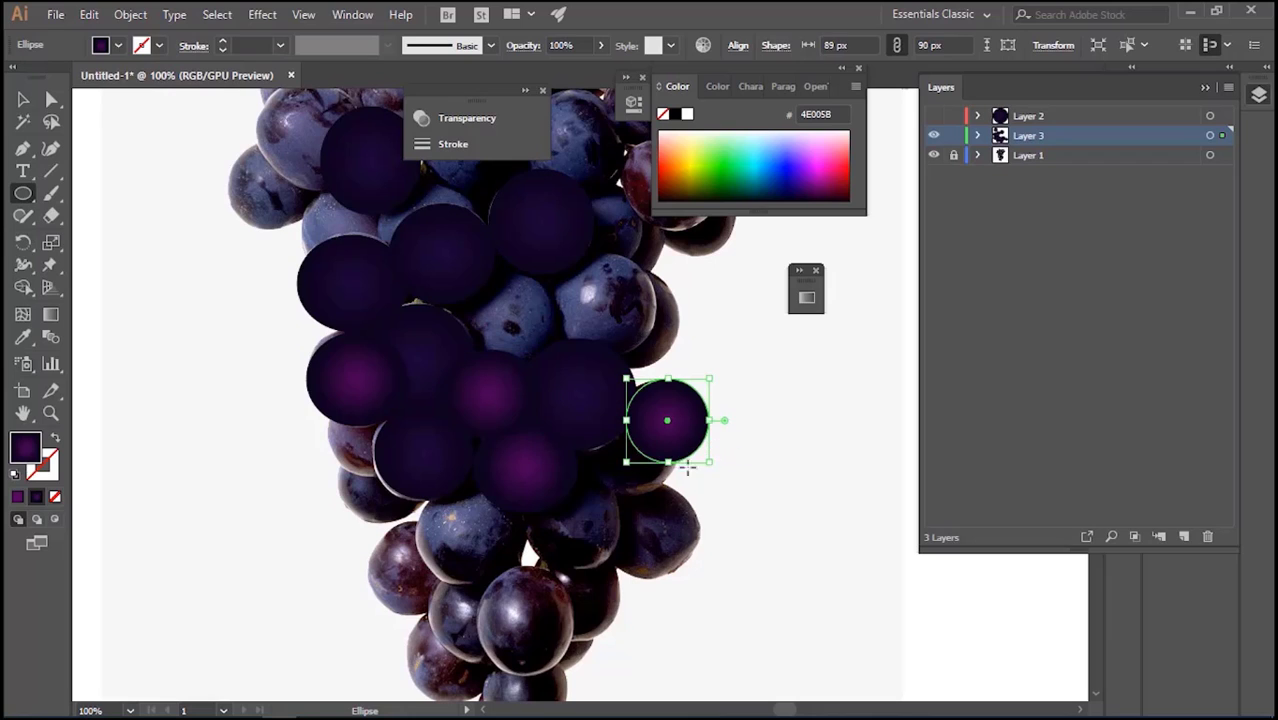
Cover three lower-right grapes with ellipses, about 102 × 84 px above, then 109 × 98 px and 110 × 110 px side by side below
drag(577, 423, 655, 510)
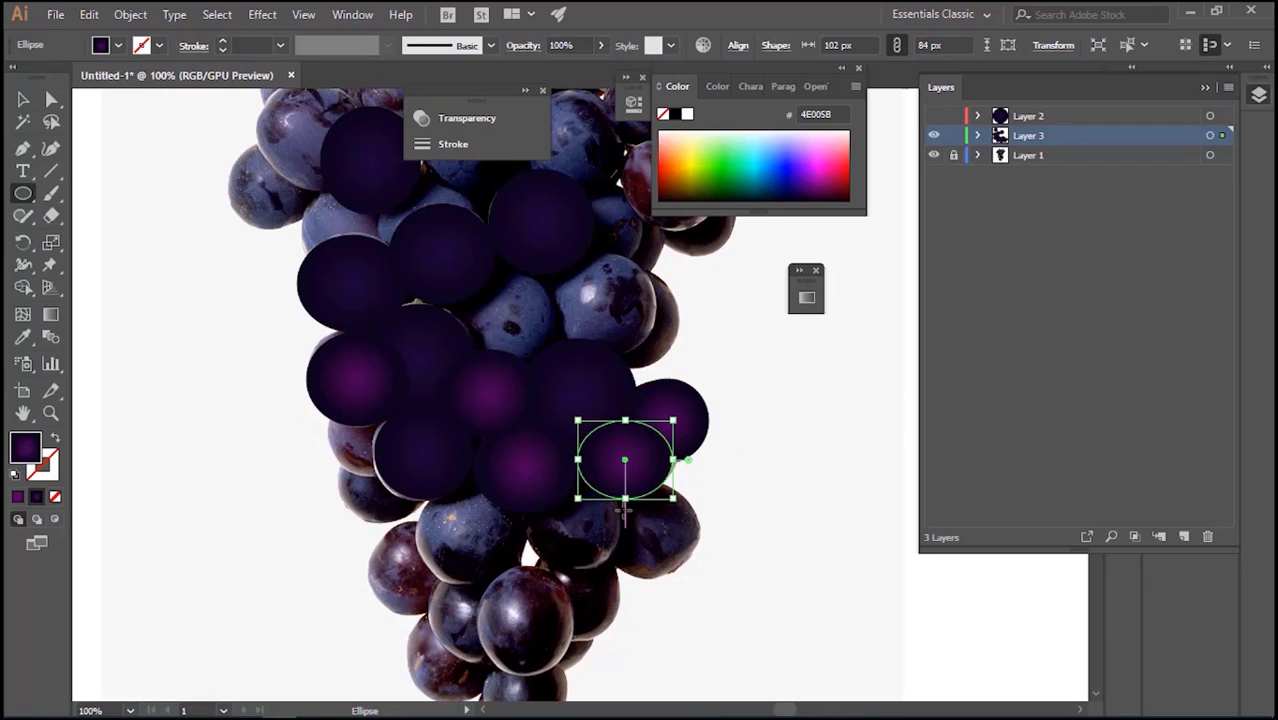
drag(520, 481, 619, 568)
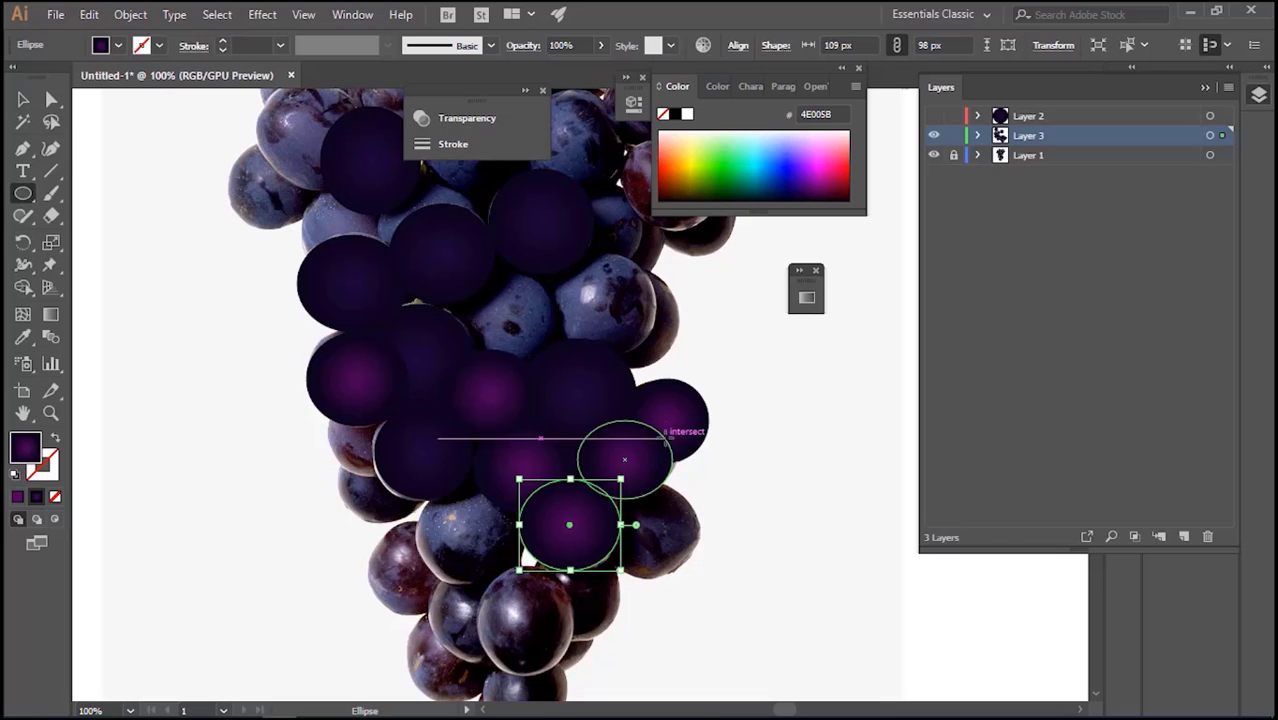
drag(601, 479, 703, 578)
Change the centre stop of the lower-right ellipse's radial gradient to violet 400062
click(806, 297)
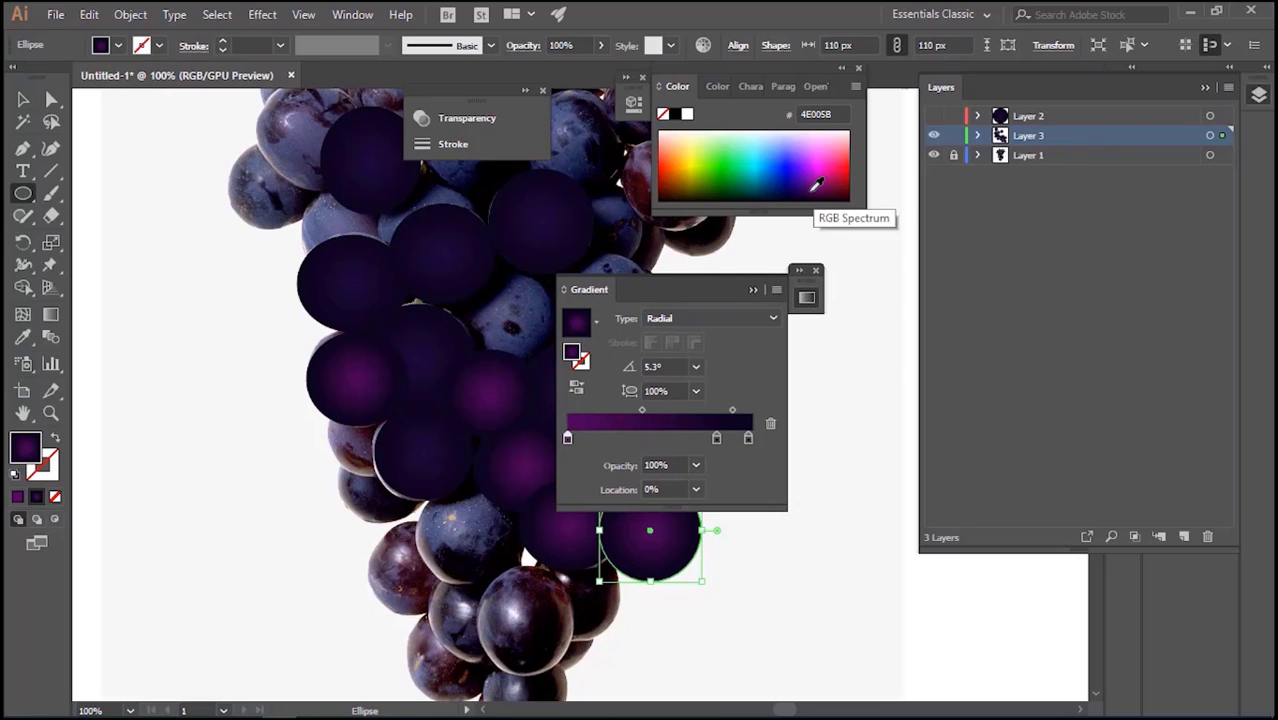
click(808, 188)
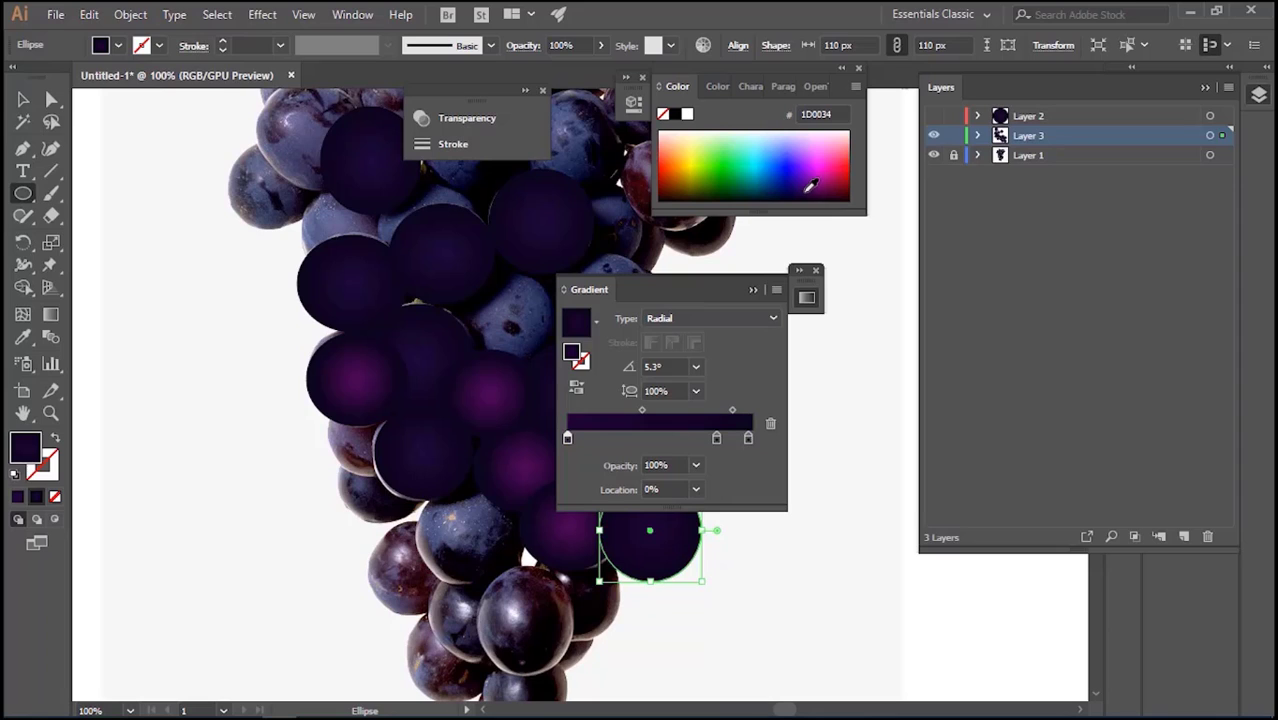
click(814, 182)
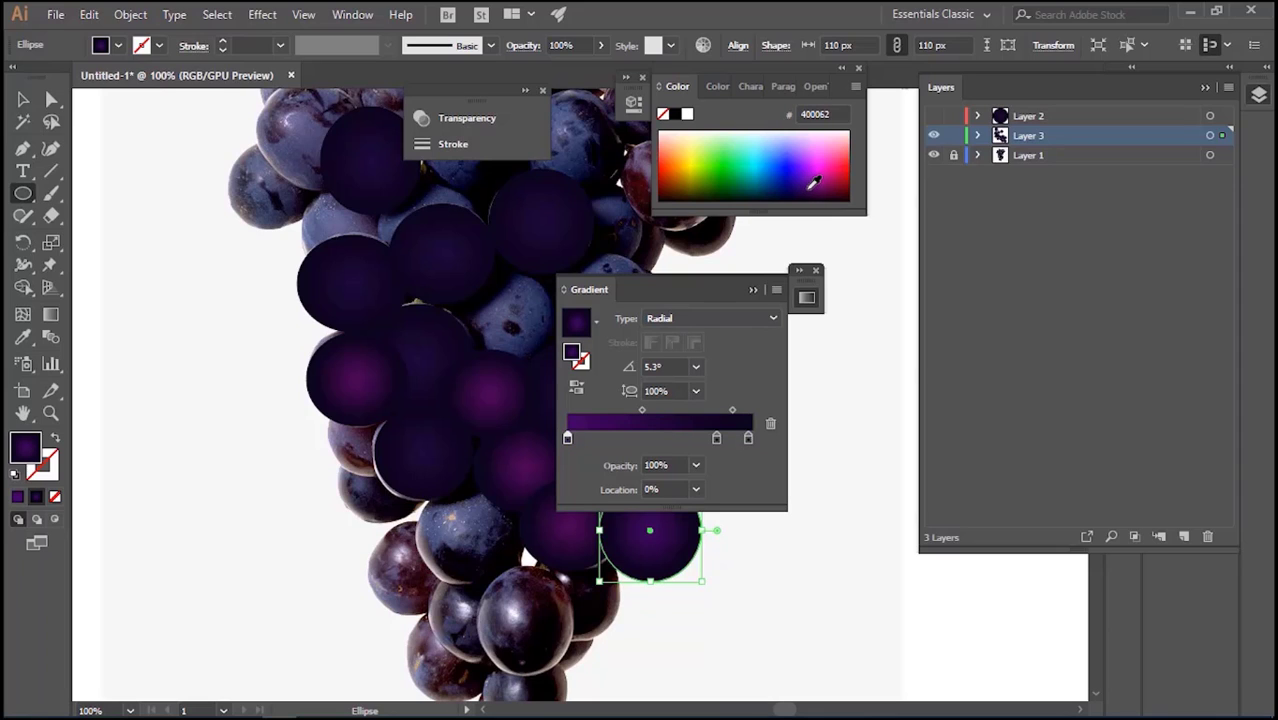
click(753, 289)
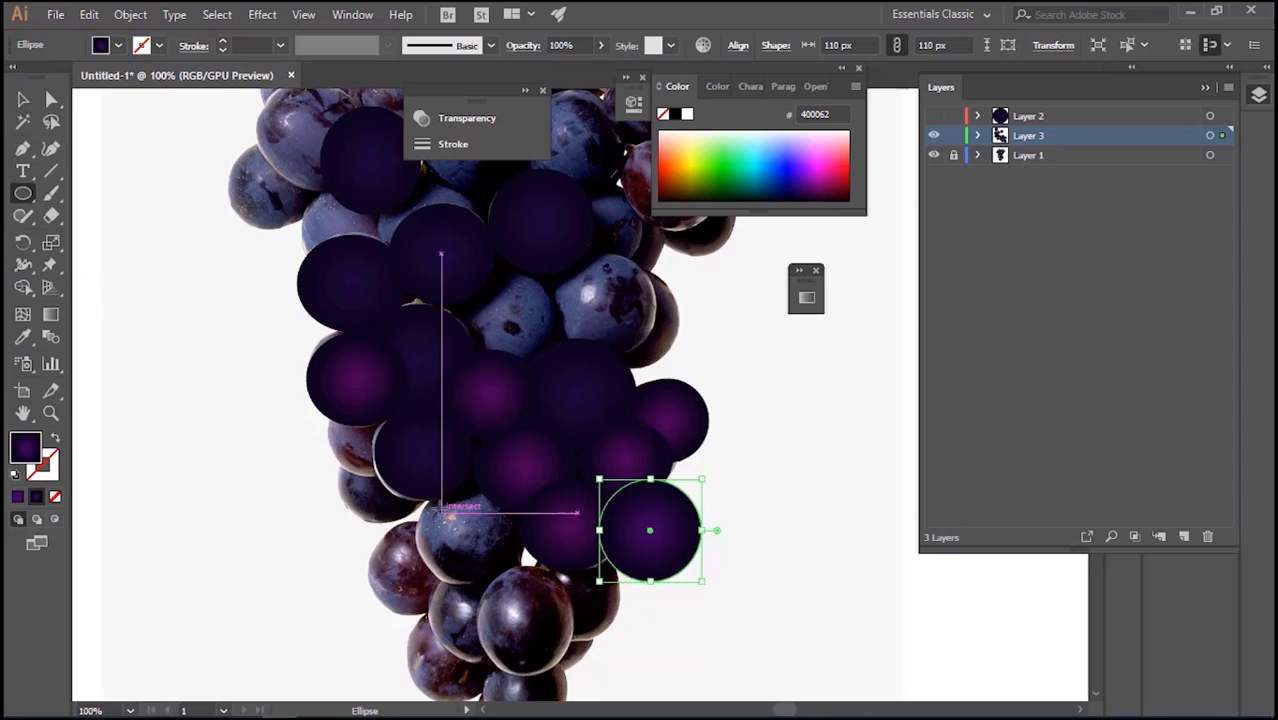
Draw violet ellipses over the lower-left grape and two upper-middle grapes, the latter about 102 × 91 px and 127 × 117 px
drag(417, 487, 523, 586)
drag(463, 273, 565, 362)
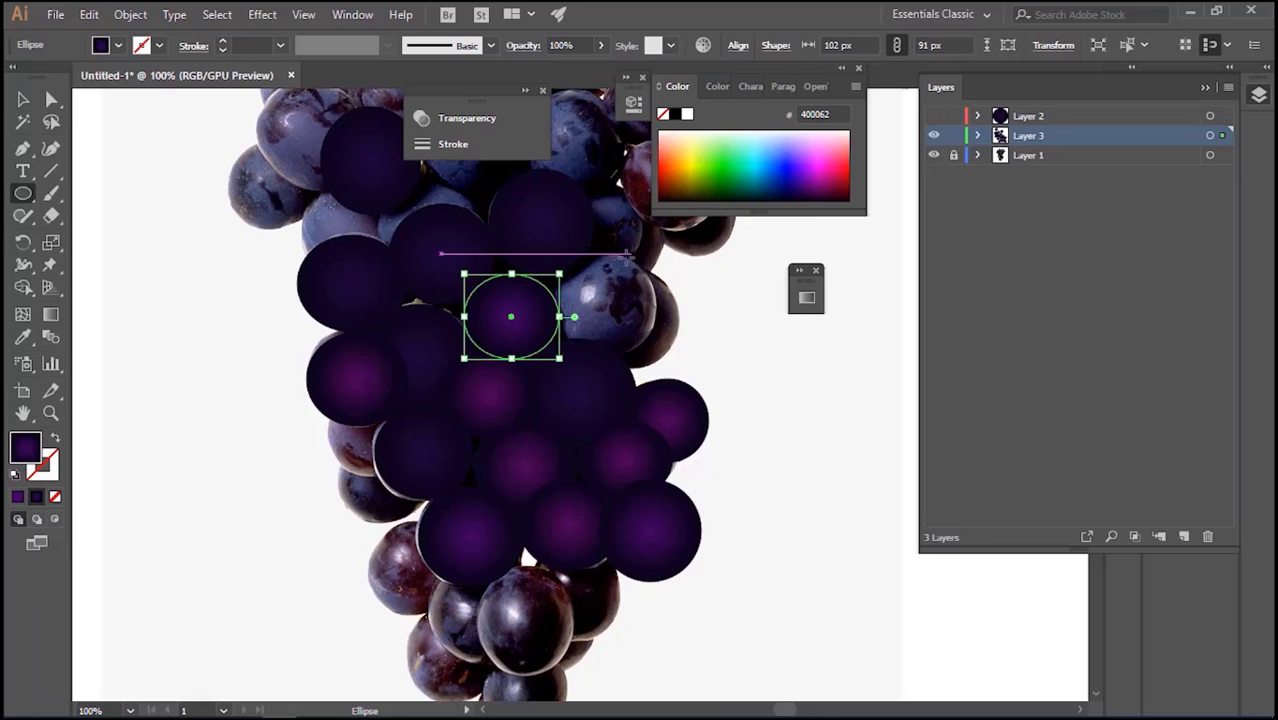
drag(541, 261, 662, 358)
drag(600, 260, 600, 249)
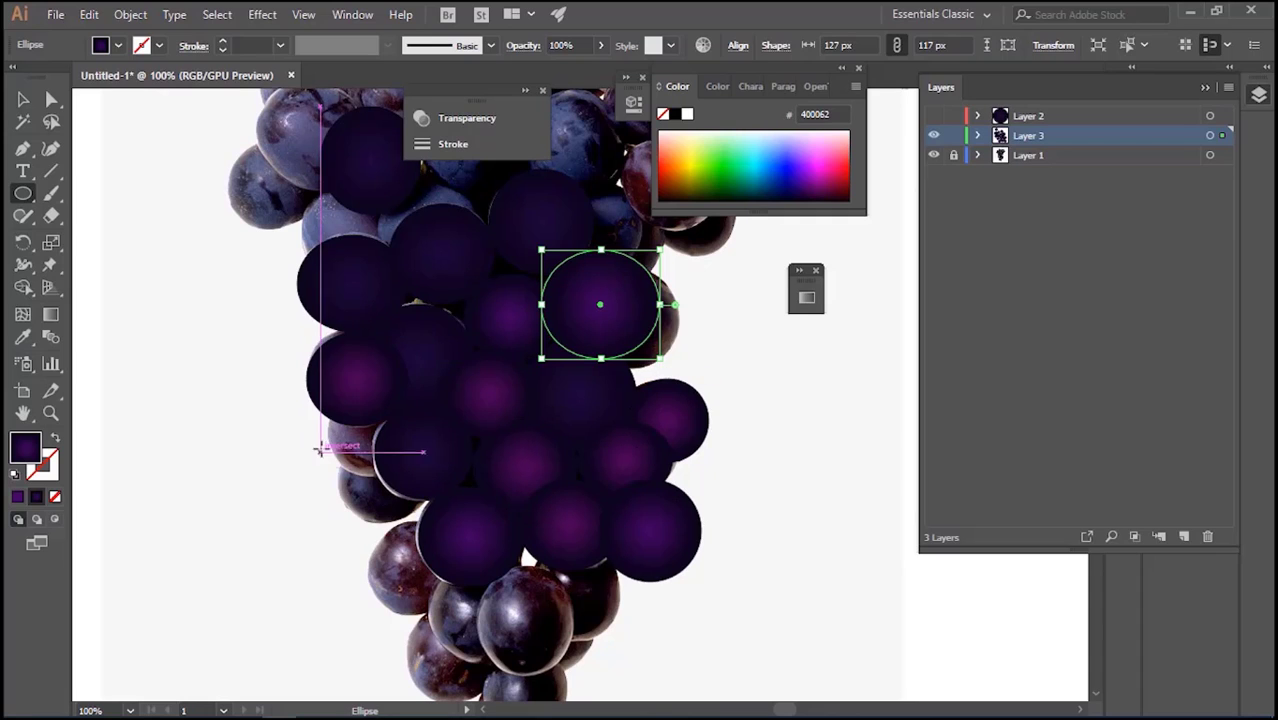
Draw an ellipse about 82 × 83 px over the small grape on the bunch's left edge and set its gradient's centre stop to magenta 820067
drag(323, 406, 401, 482)
click(806, 297)
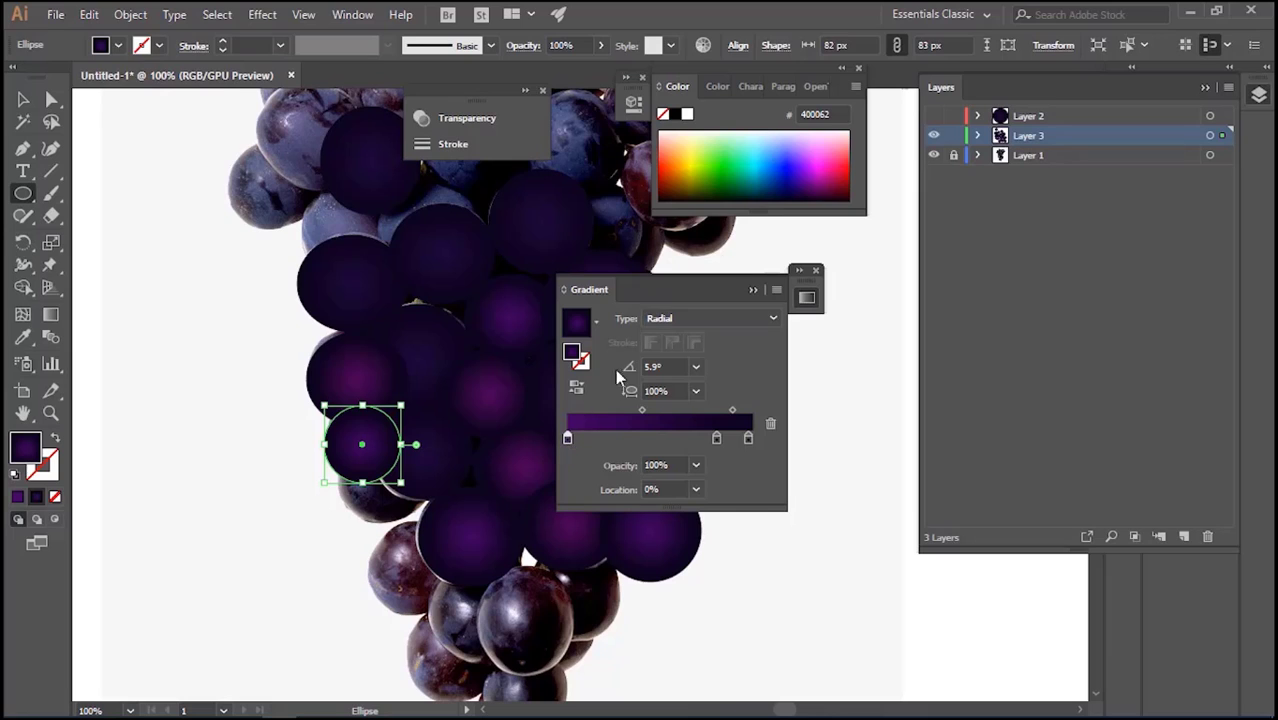
click(828, 173)
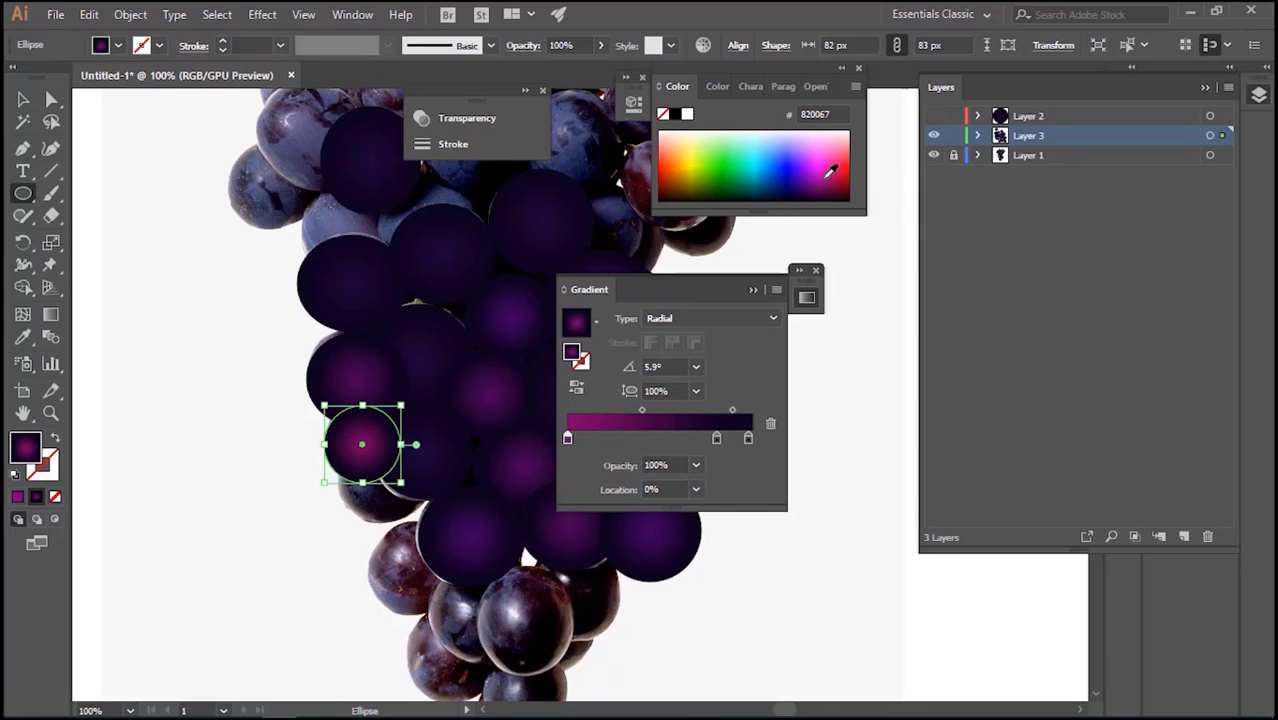
click(753, 289)
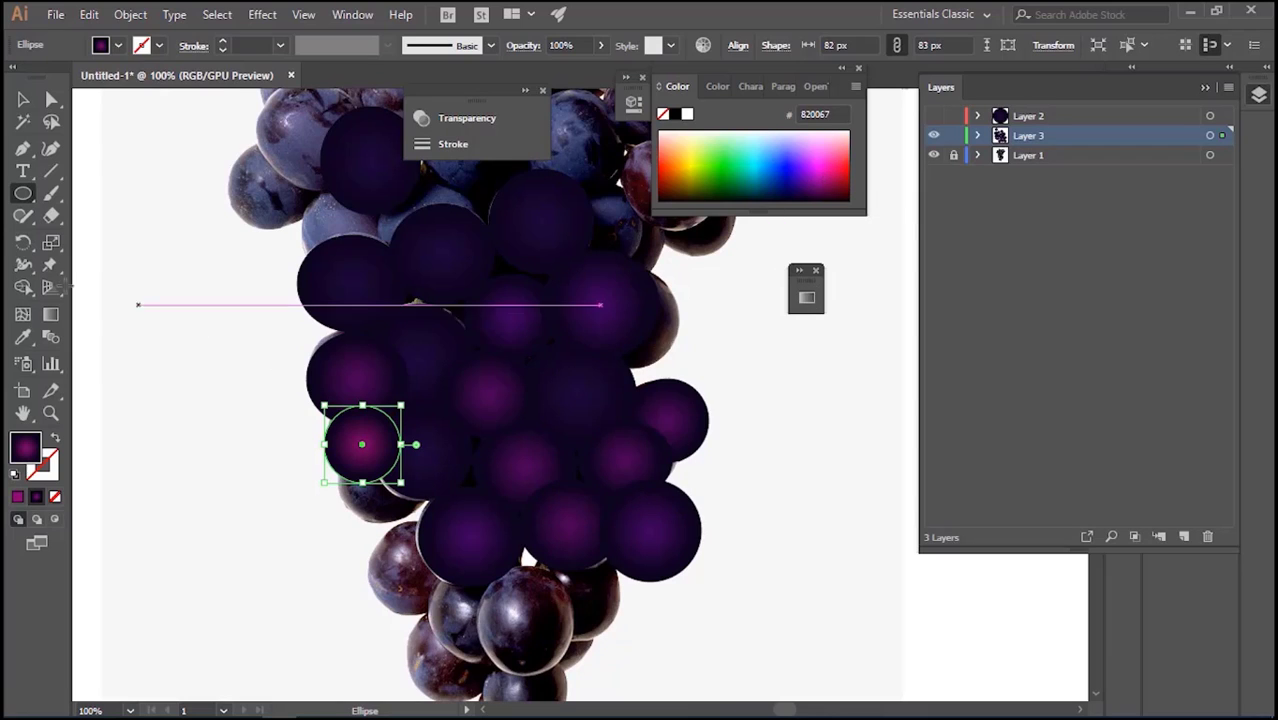
Draw magenta ellipses over two grapes down the bunch's lower-left edge, the upper one about 98 × 93 px
drag(334, 458, 431, 525)
drag(384, 464, 384, 437)
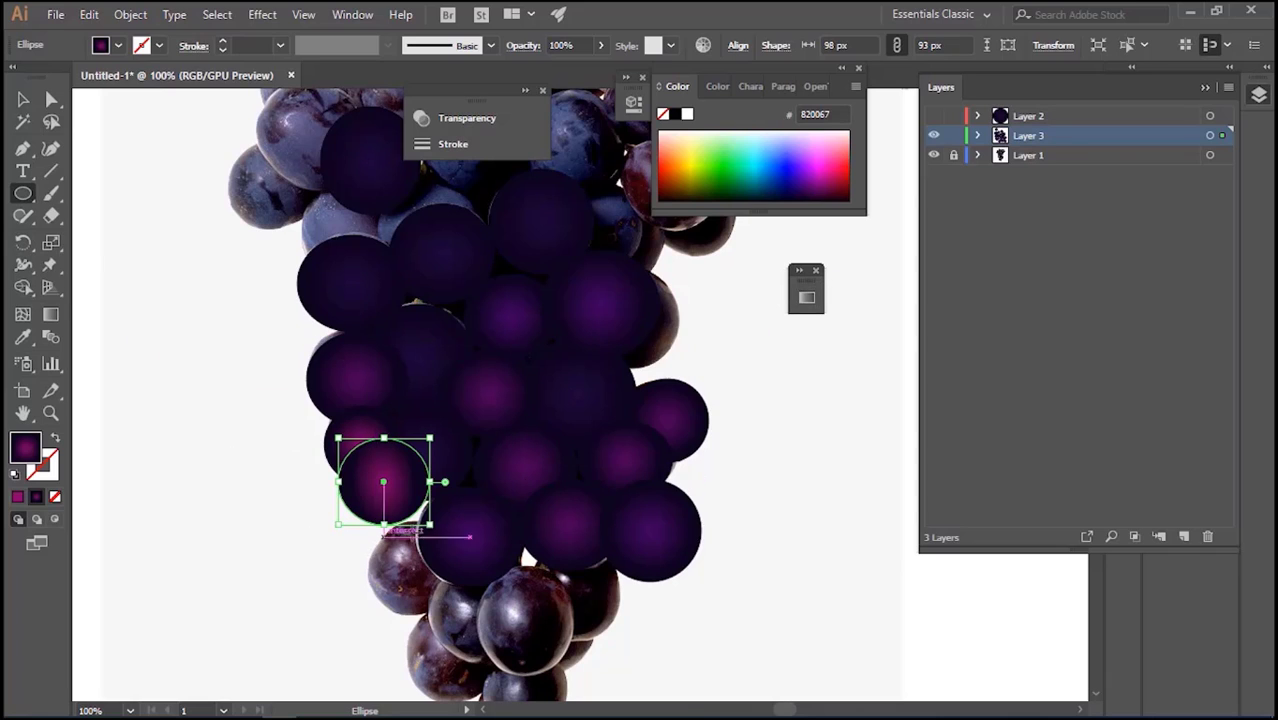
drag(439, 530, 371, 614)
drag(371, 570, 357, 571)
Fit an ellipse about 99 × 100 px over the next lower grape and set its gradient's centre stop to violet 530075
drag(435, 564, 531, 660)
click(22, 99)
drag(492, 616, 481, 616)
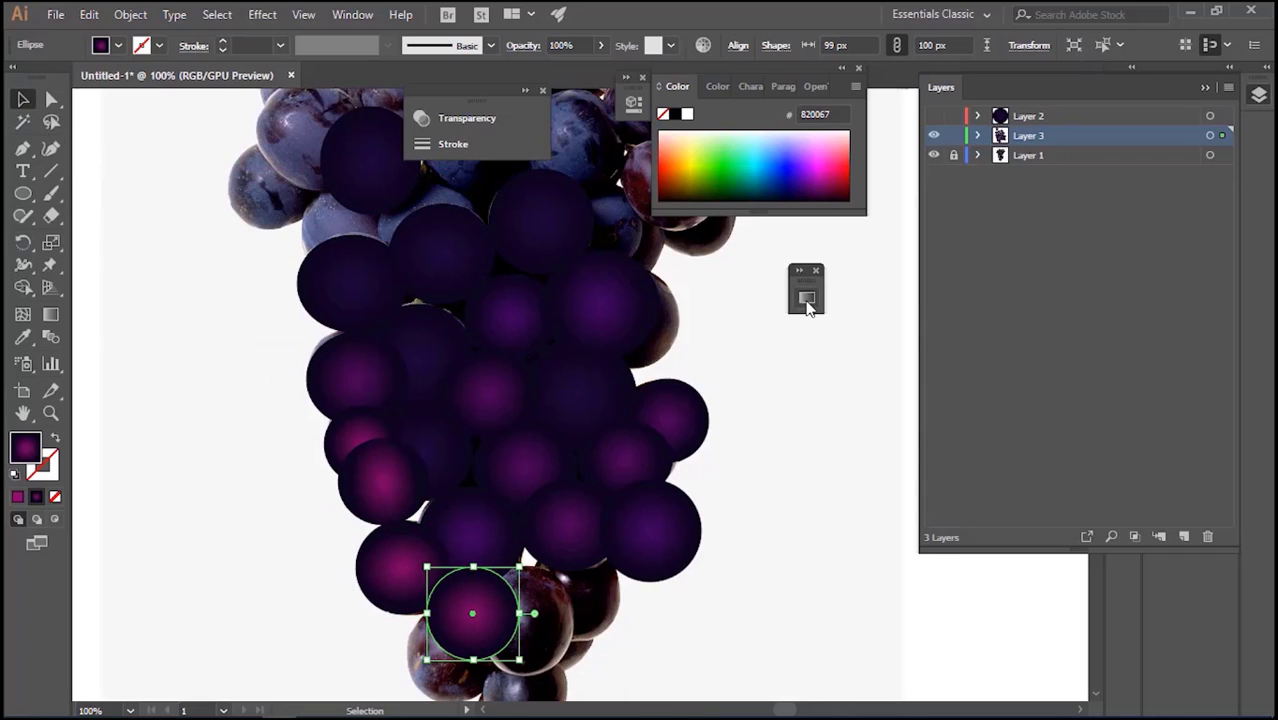
click(806, 299)
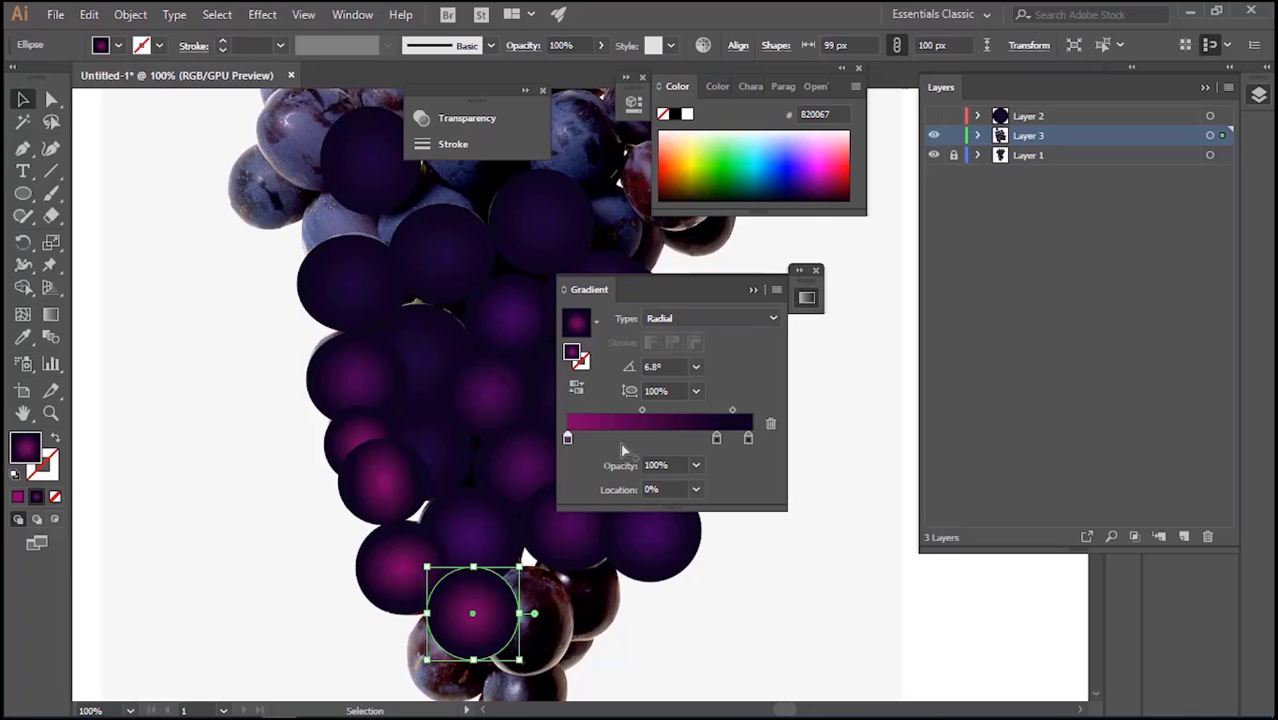
click(814, 177)
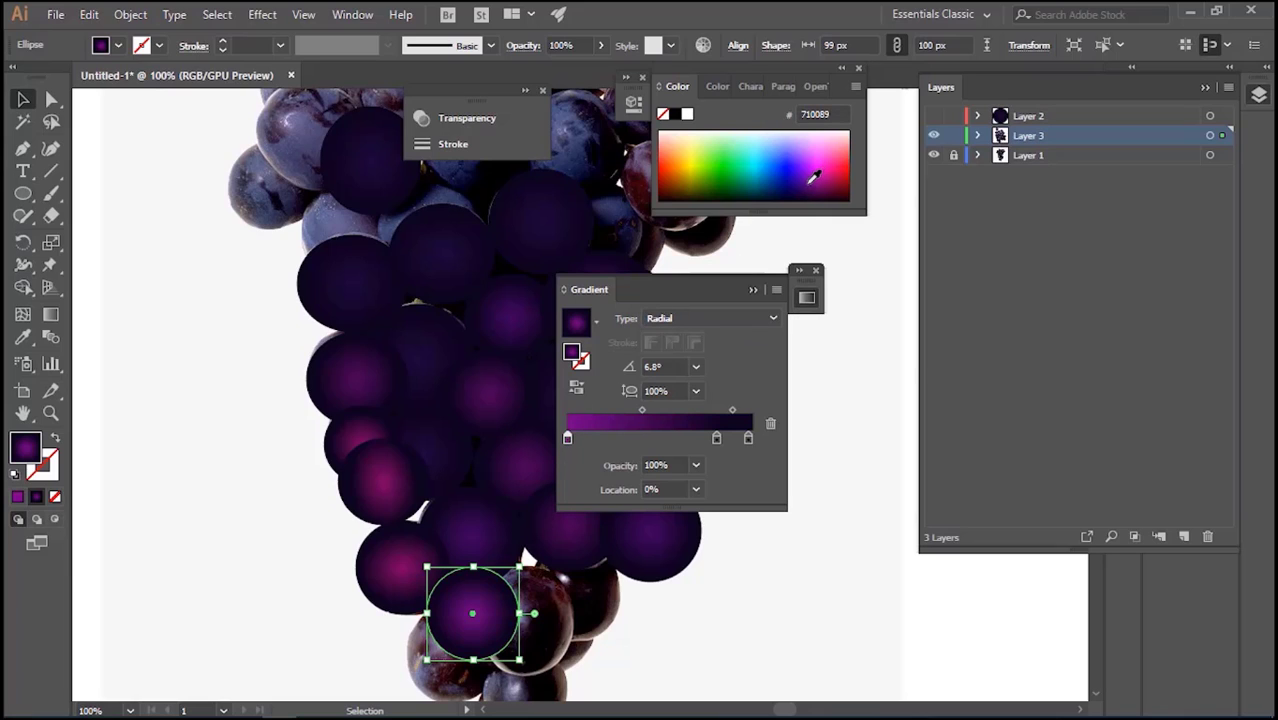
click(753, 290)
Draw a tall ellipse about 102 × 131 px over the front grape near the bunch's lower end
click(23, 194)
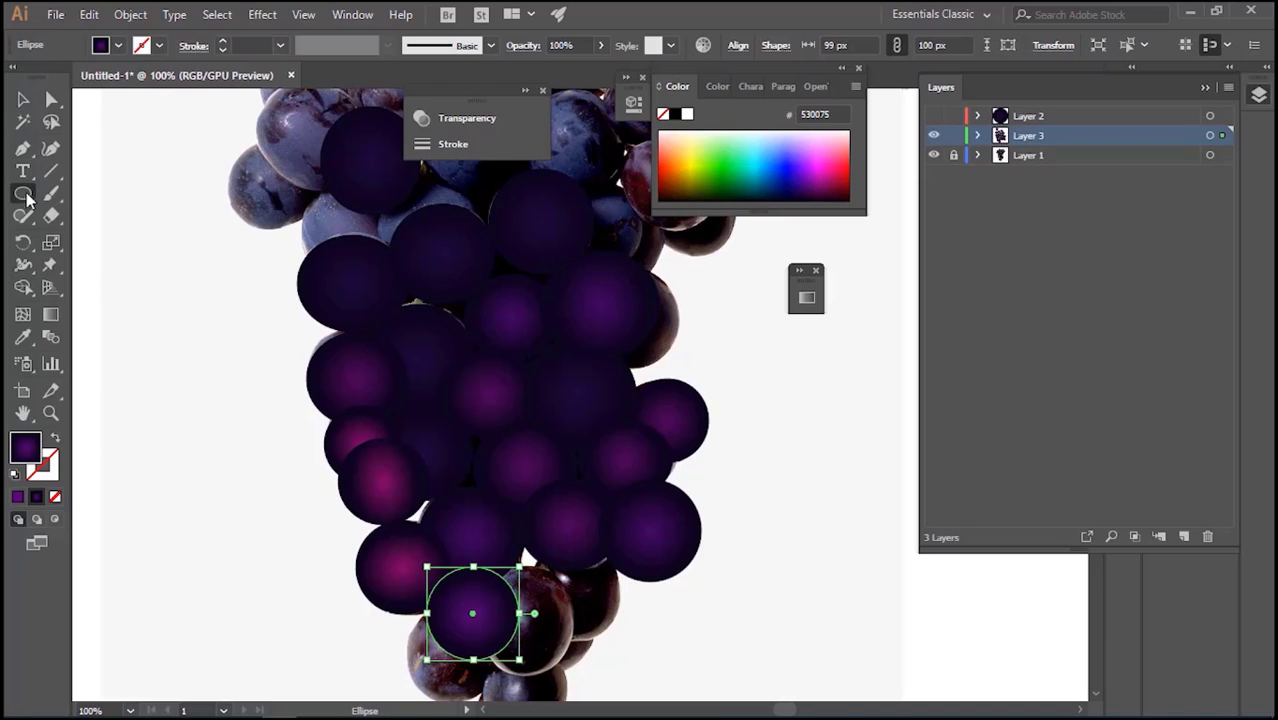
drag(490, 558, 578, 679)
drag(494, 618, 482, 618)
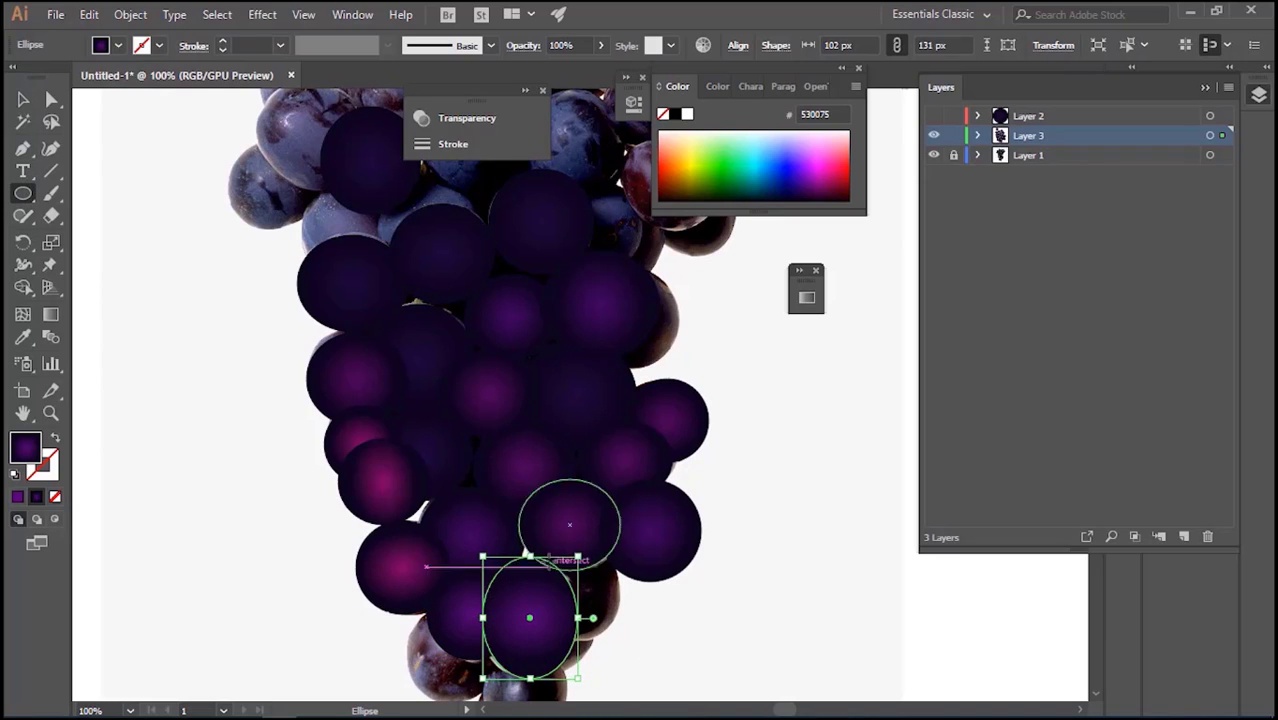
Cover the grape just right of it with an ellipse about 85 × 89 px and set its gradient's centre stop to 630068
drag(624, 550, 540, 639)
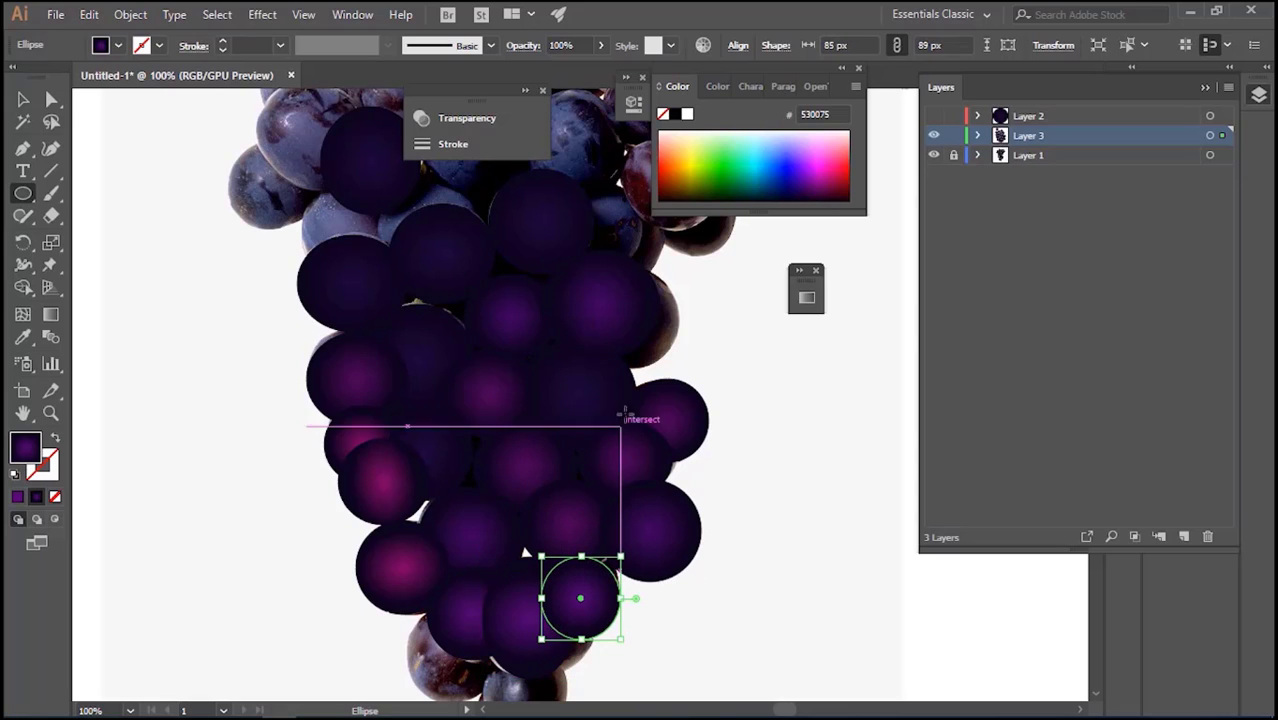
click(807, 300)
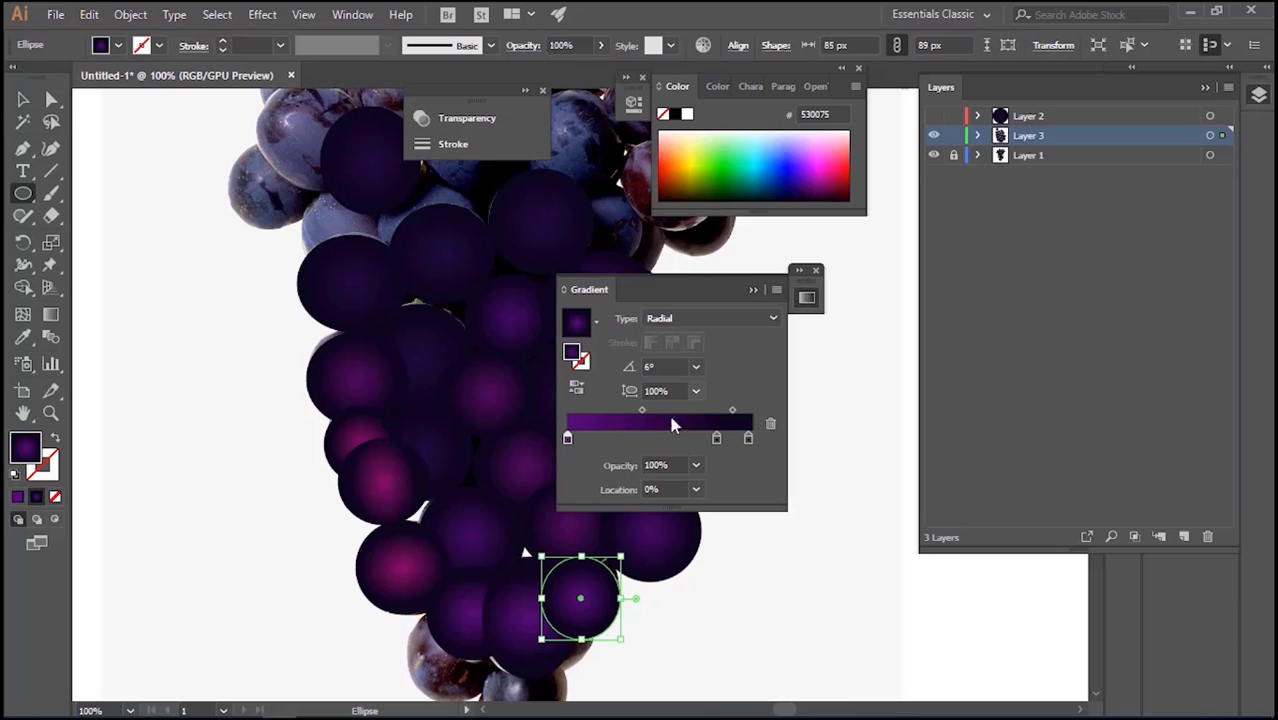
drag(822, 175, 818, 180)
click(753, 290)
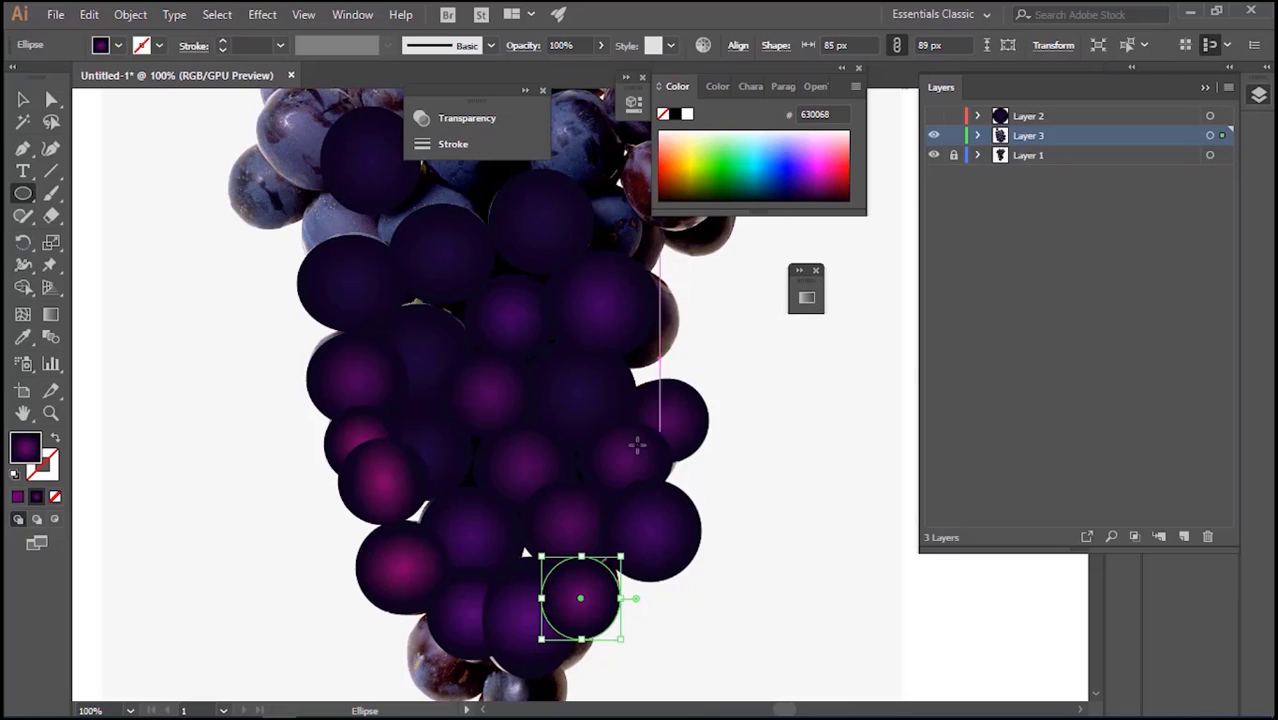
Draw ellipses over the lower-left tip grape, about 102 × 95 px, and the grape beside it, about 102 × 112 px
scroll(646, 420, down, 3)
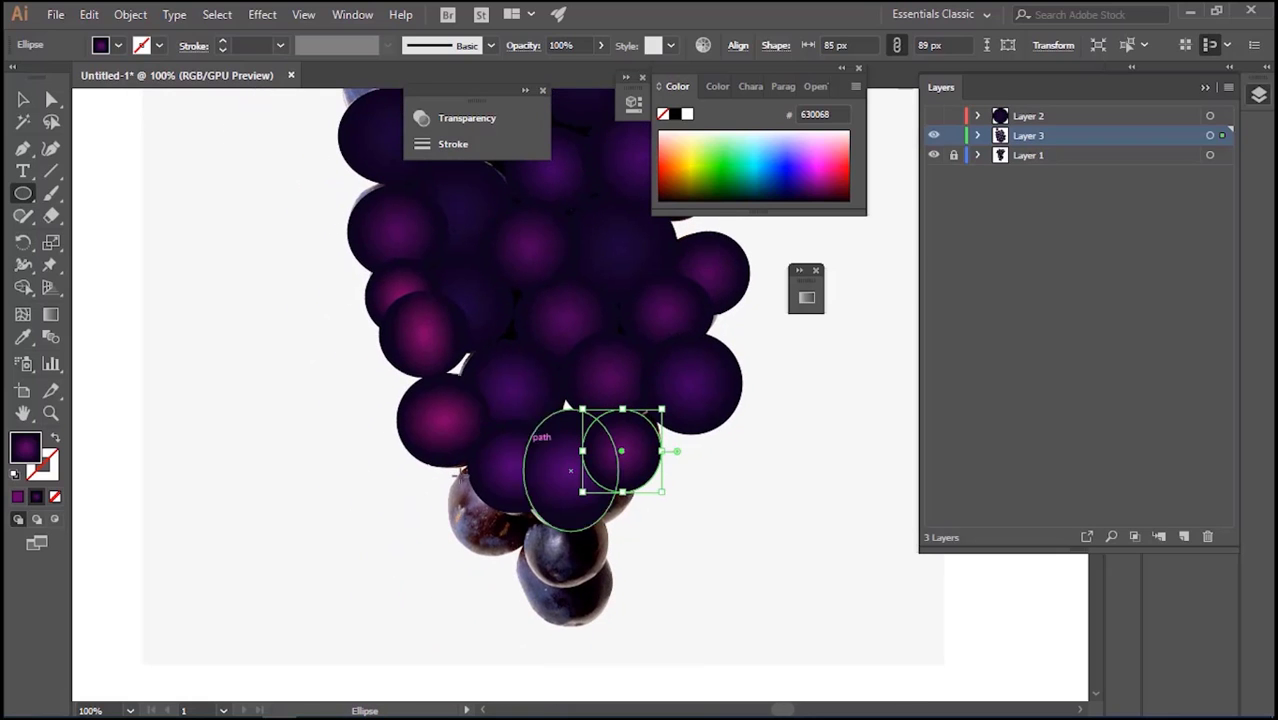
drag(546, 461, 447, 555)
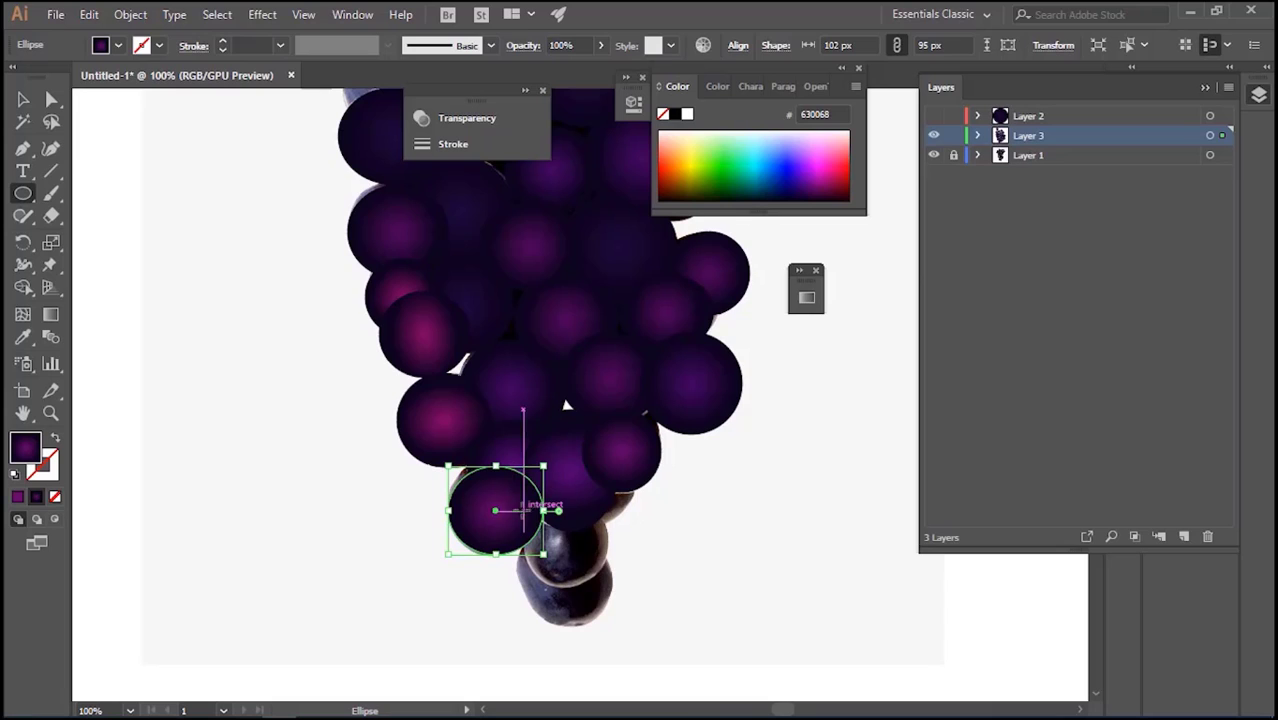
drag(529, 499, 521, 545)
drag(566, 502, 566, 482)
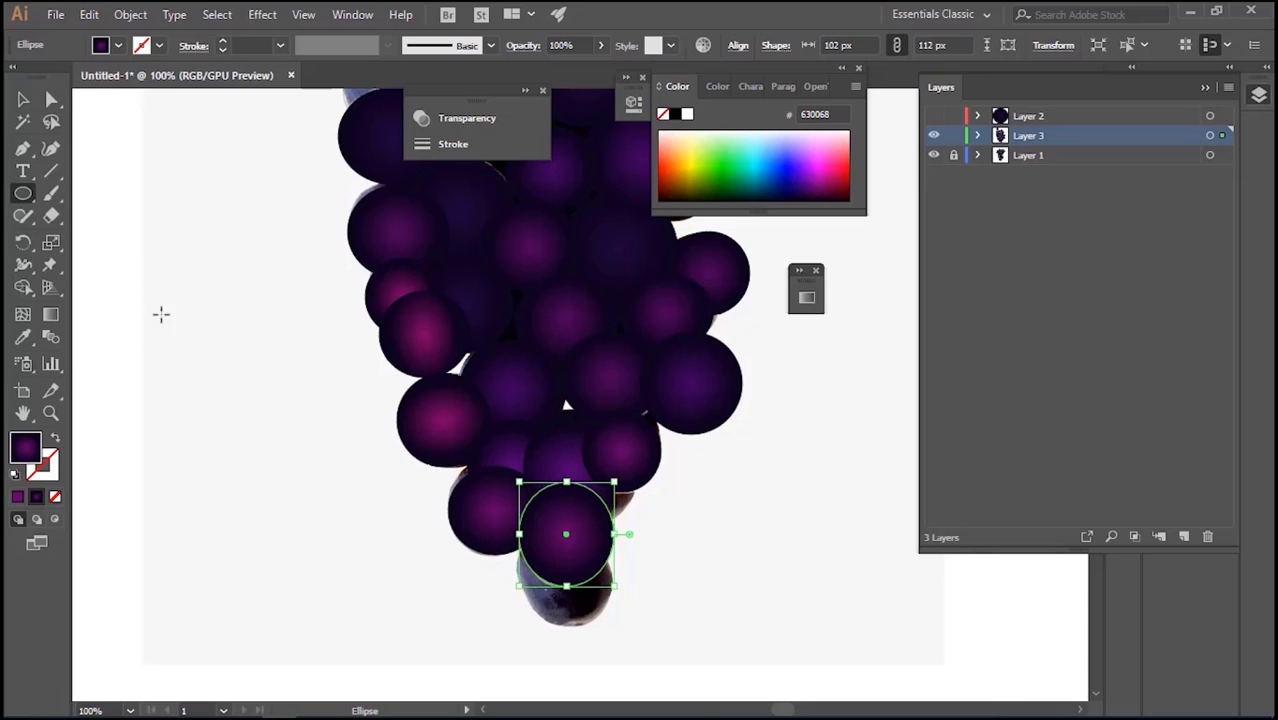
Cover the lowest grape with an ellipse about 103 × 121 px and set its gradient's centre stop to violet 6100A3
mouse_move(610, 625)
mouse_down()
mouse_move(553, 596)
mouse_move(515, 513)
mouse_up()
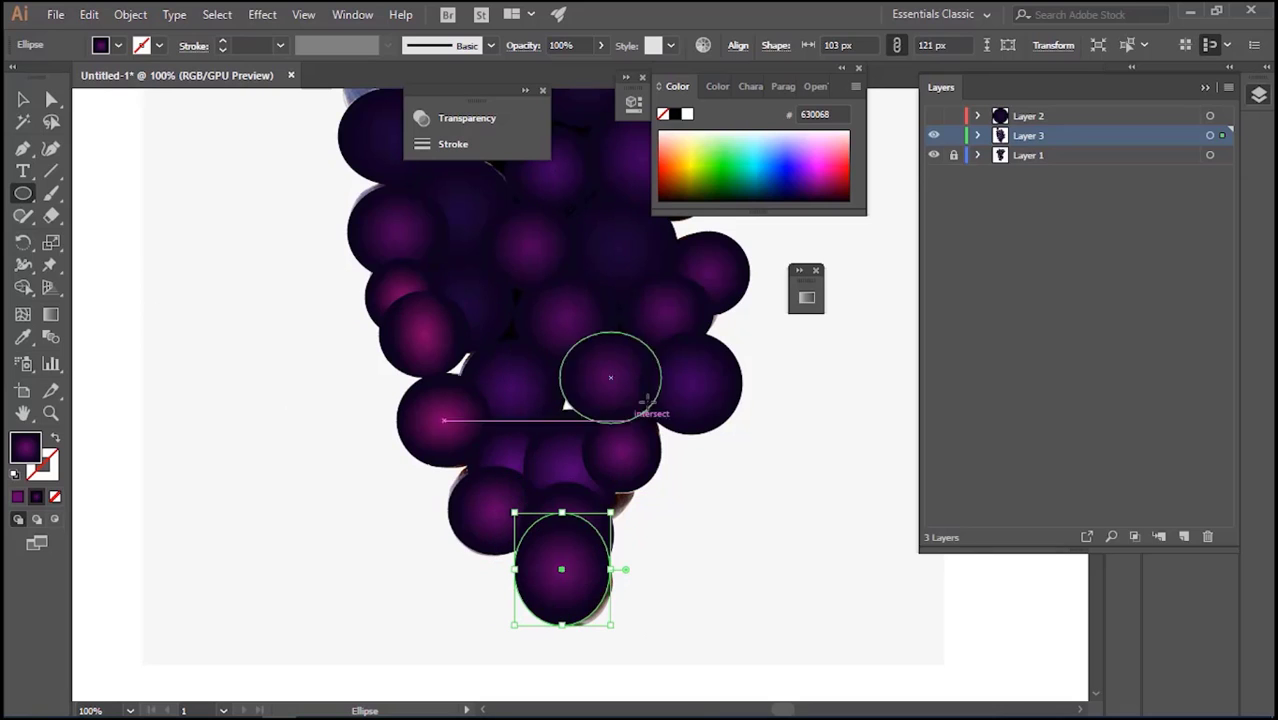
click(806, 298)
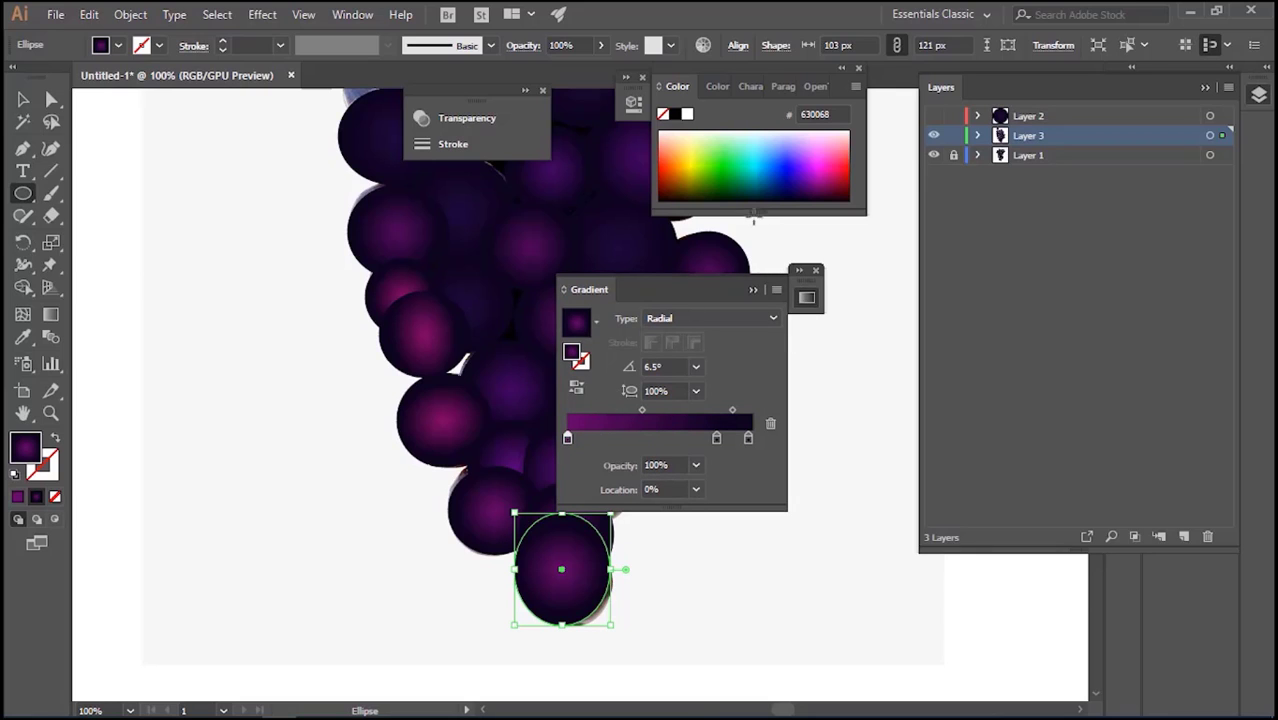
click(752, 290)
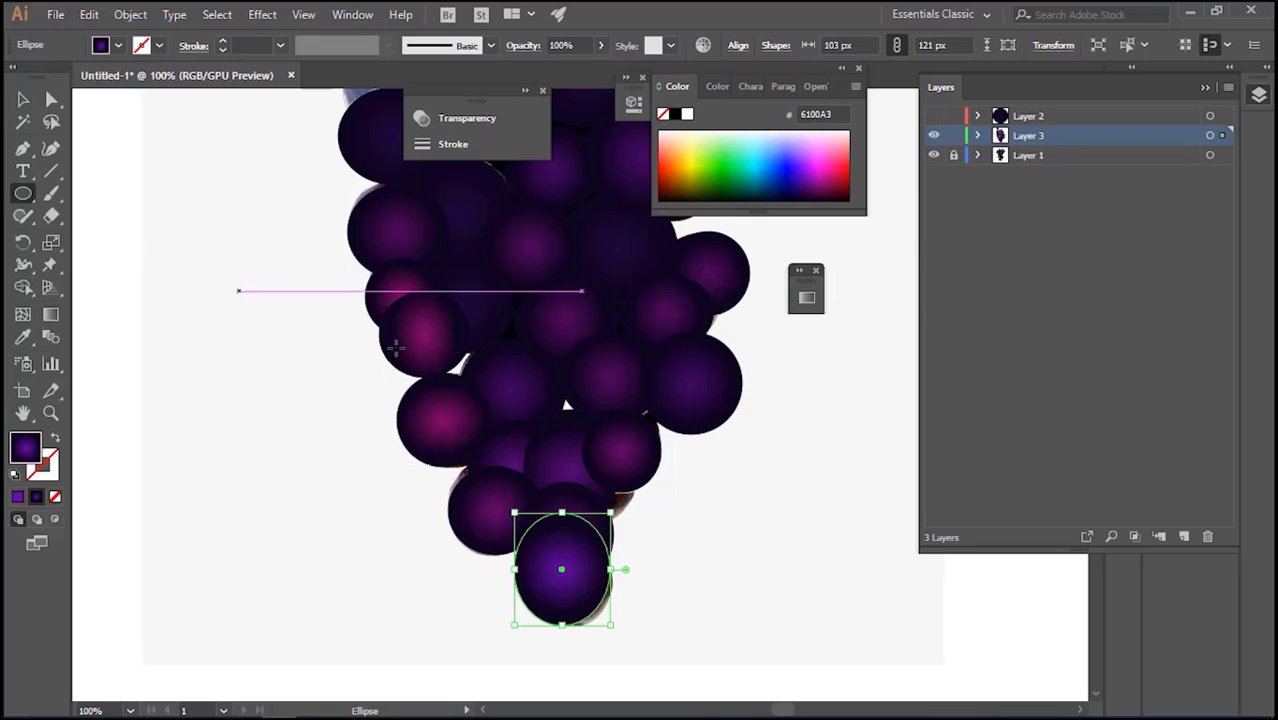
Draw a violet ellipse about 88 × 93 px above the tip grapes on the bunch's lower-right side and adjust its position
drag(634, 507, 553, 420)
key(v)
mouse_move(599, 468)
mouse_down()
mouse_move(606, 482)
mouse_move(601, 466)
mouse_up()
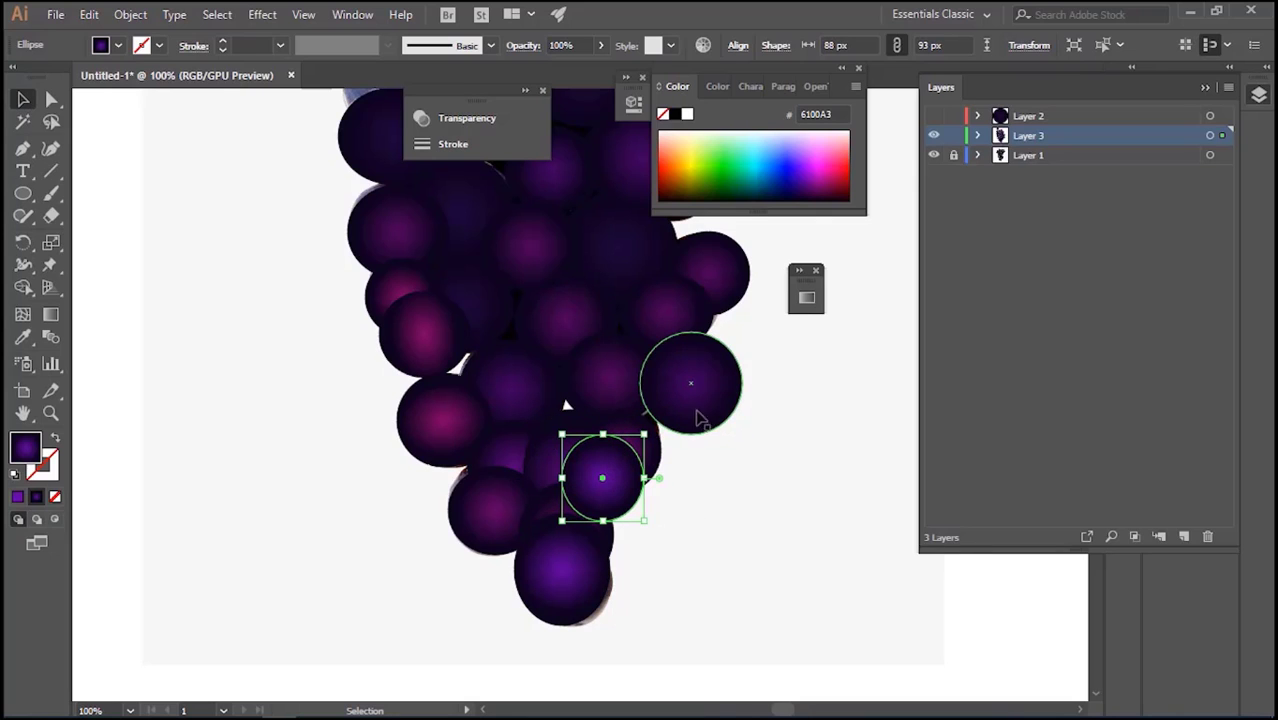
Draw violet ellipses over four grapes across the upper bunch, from the left side to the right-hand cluster
key(space)
drag(801, 432, 773, 582)
drag(765, 395, 714, 557)
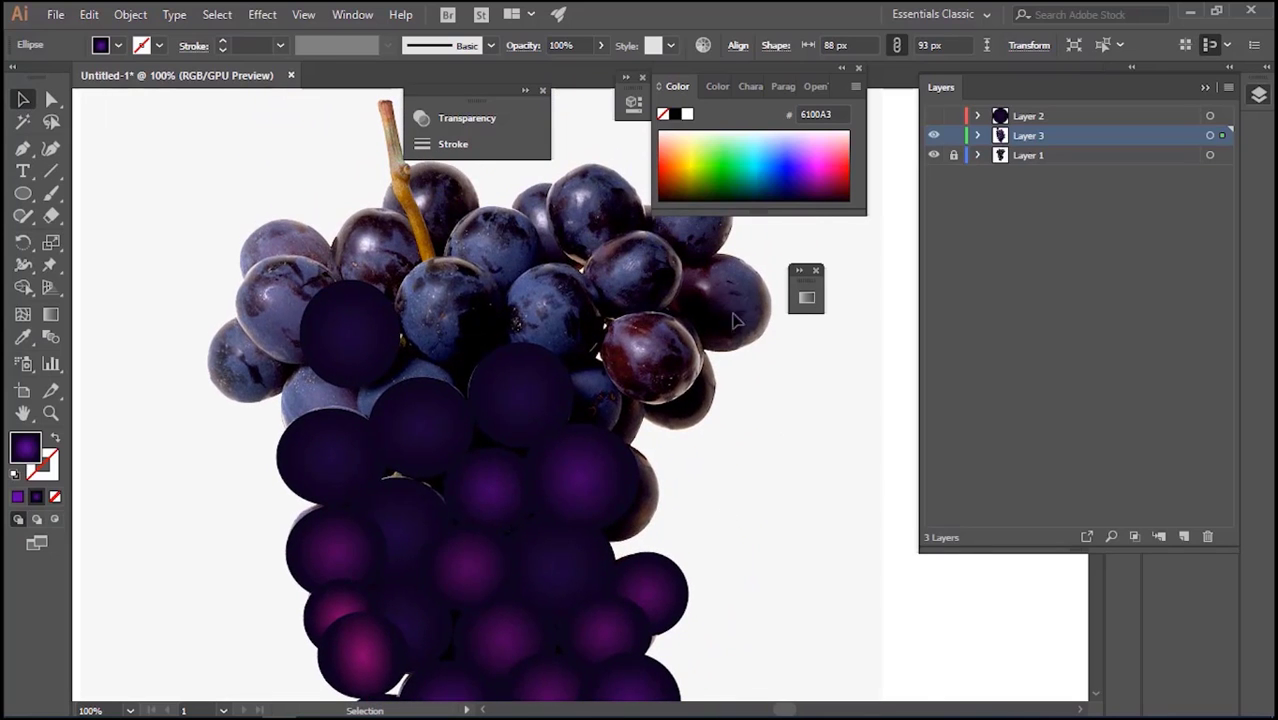
click(22, 194)
drag(238, 263, 350, 365)
drag(398, 263, 506, 358)
mouse_move(590, 263)
mouse_down()
mouse_move(586, 305)
mouse_move(470, 385)
mouse_move(498, 358)
mouse_up()
mouse_move(682, 240)
mouse_down()
mouse_move(570, 330)
mouse_move(579, 319)
mouse_up()
Fit an ellipse about 110 × 101 px over the reddish upper-right grape and set its gradient's centre stop to 67007C
drag(687, 402, 579, 305)
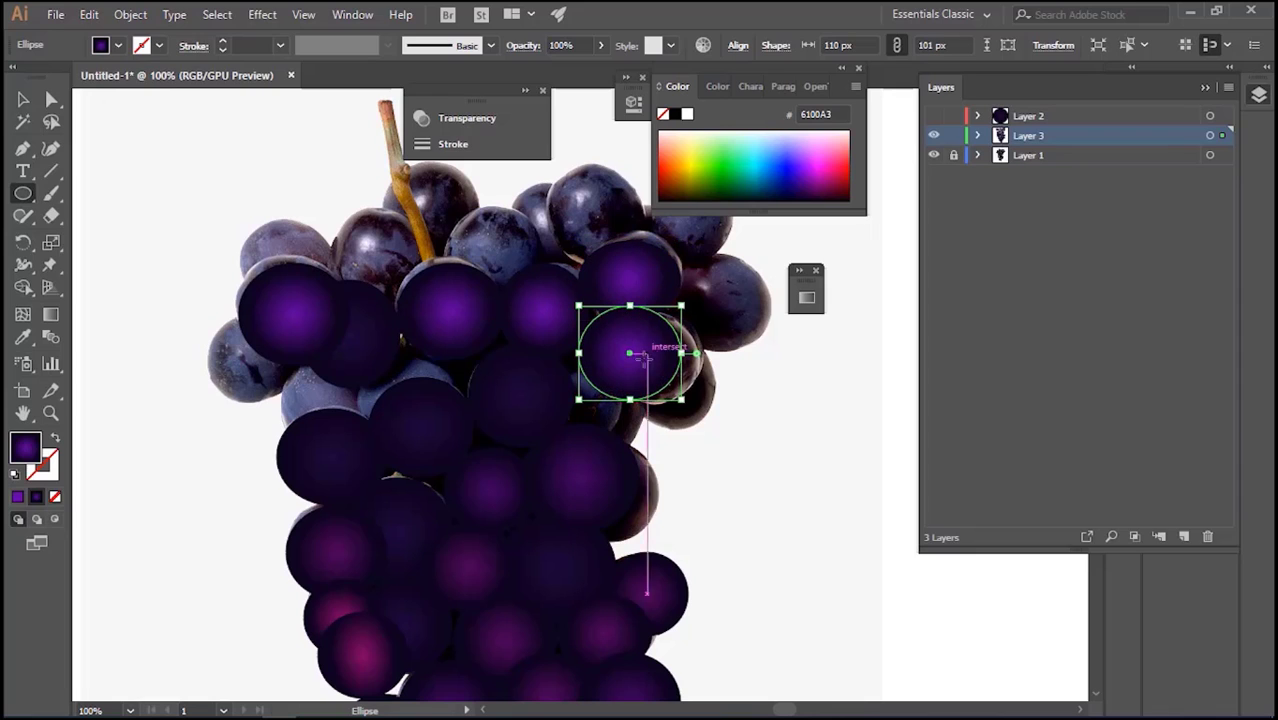
click(22, 99)
drag(609, 365, 627, 372)
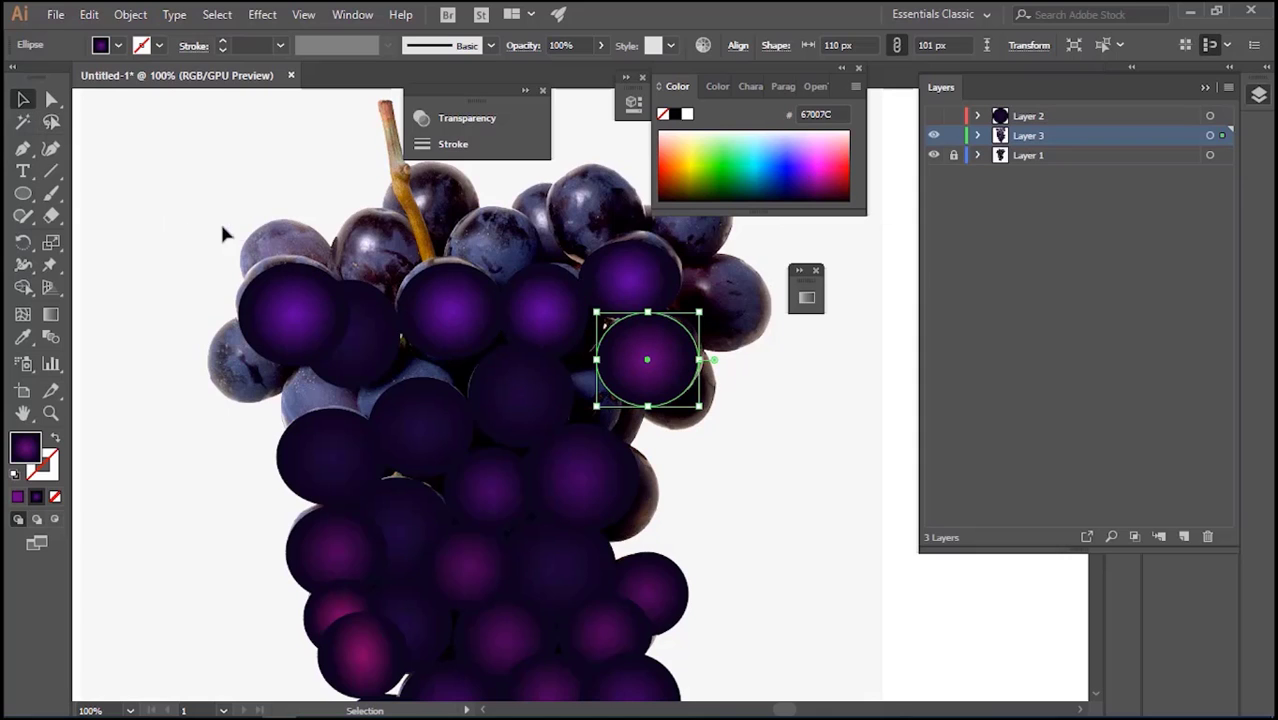
Cover the far-right grape with an ellipse about 117 × 109 px and set its gradient's centre stop to magenta 750067
click(23, 193)
mouse_move(775, 325)
mouse_down()
mouse_move(722, 300)
mouse_move(664, 240)
mouse_up()
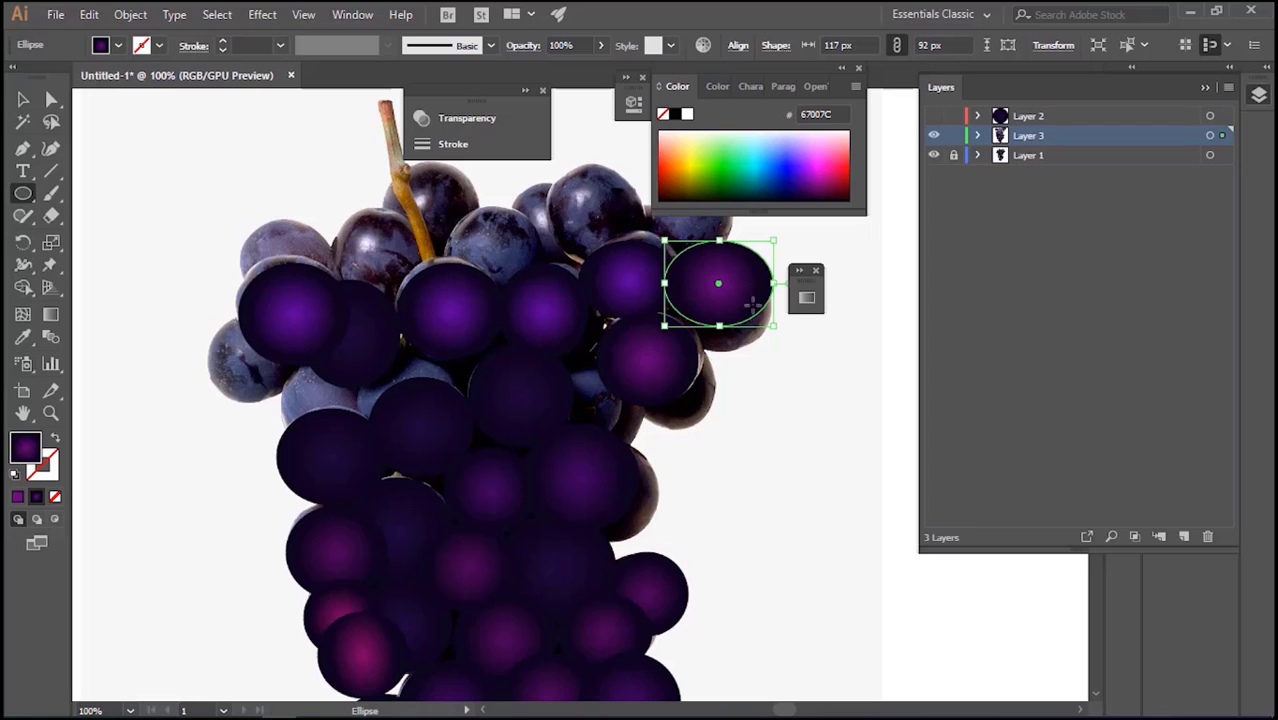
drag(719, 325, 719, 342)
drag(748, 296, 751, 307)
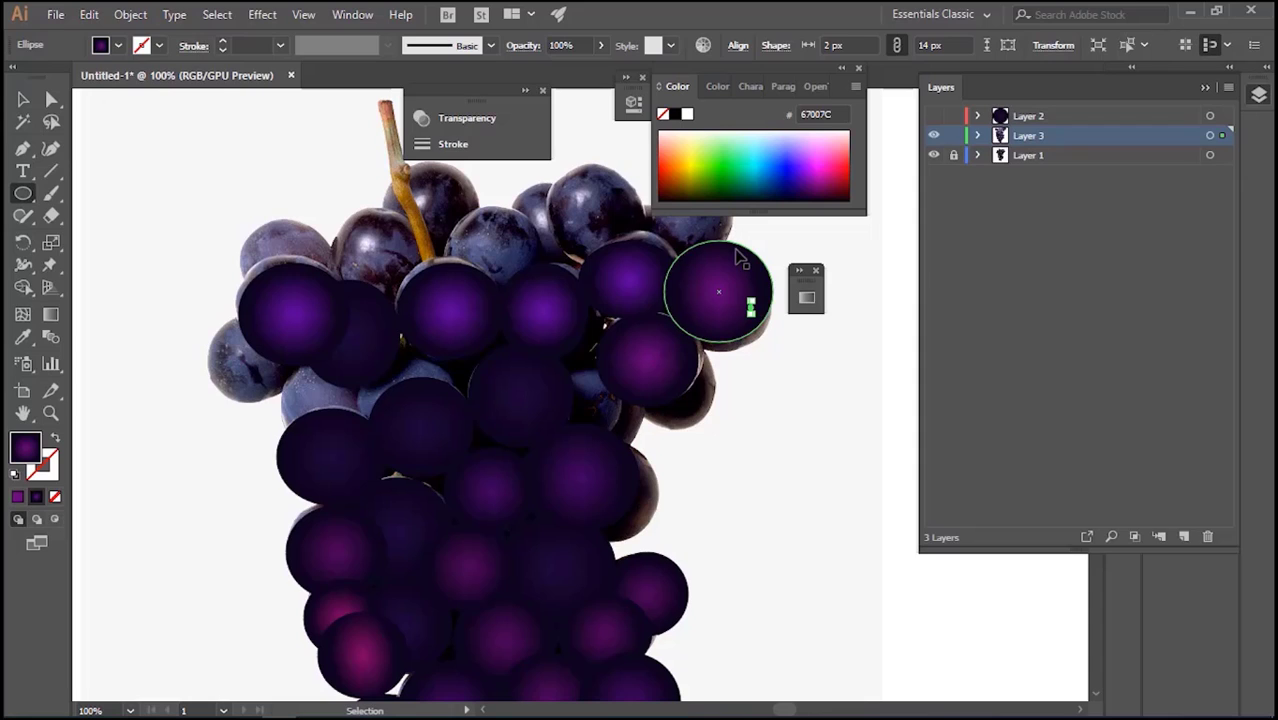
key(ctrl+z)
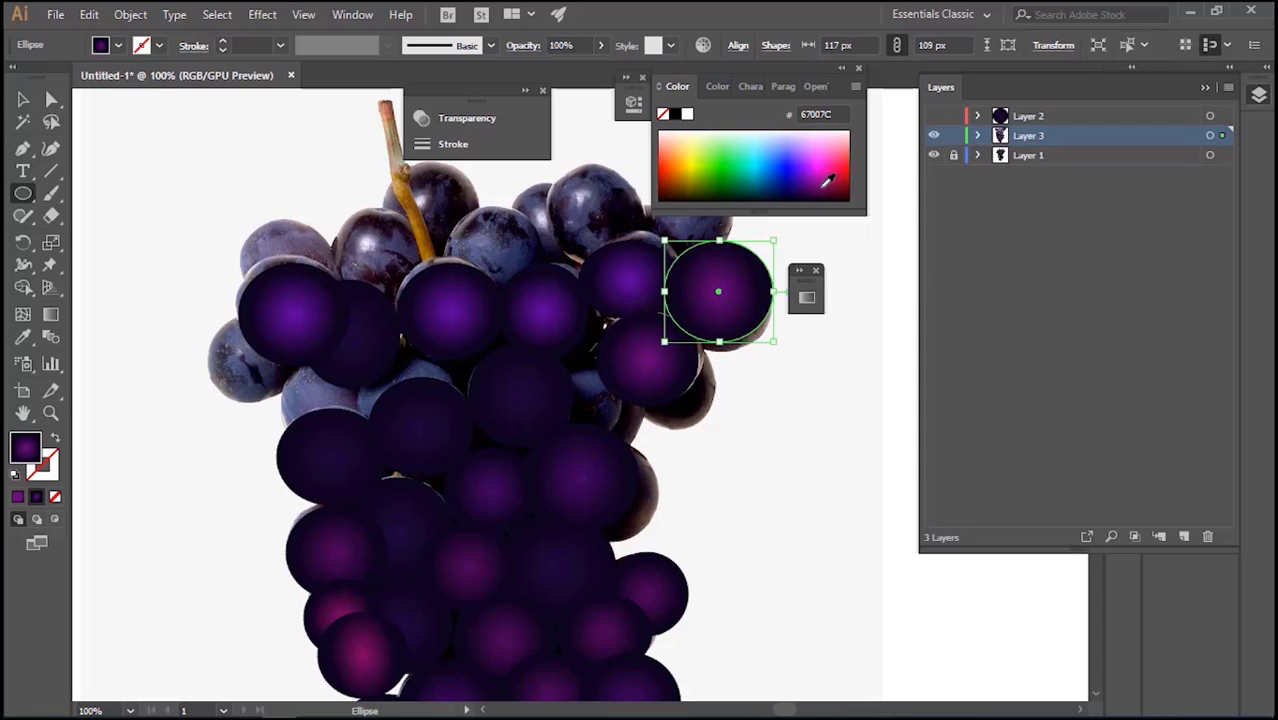
click(24, 100)
Draw magenta ellipses over four uncovered grapes on the bunch's upper-left side
click(22, 194)
drag(240, 223, 337, 298)
drag(206, 340, 290, 414)
drag(247, 333, 247, 313)
drag(280, 365, 362, 438)
drag(349, 350, 462, 437)
Draw magenta ellipses over the two grapes flanking the stem's base, fitting the right one to about 103 × 118 px
drag(333, 214, 421, 322)
drag(534, 221, 443, 315)
drag(487, 224, 488, 205)
drag(537, 257, 535, 255)
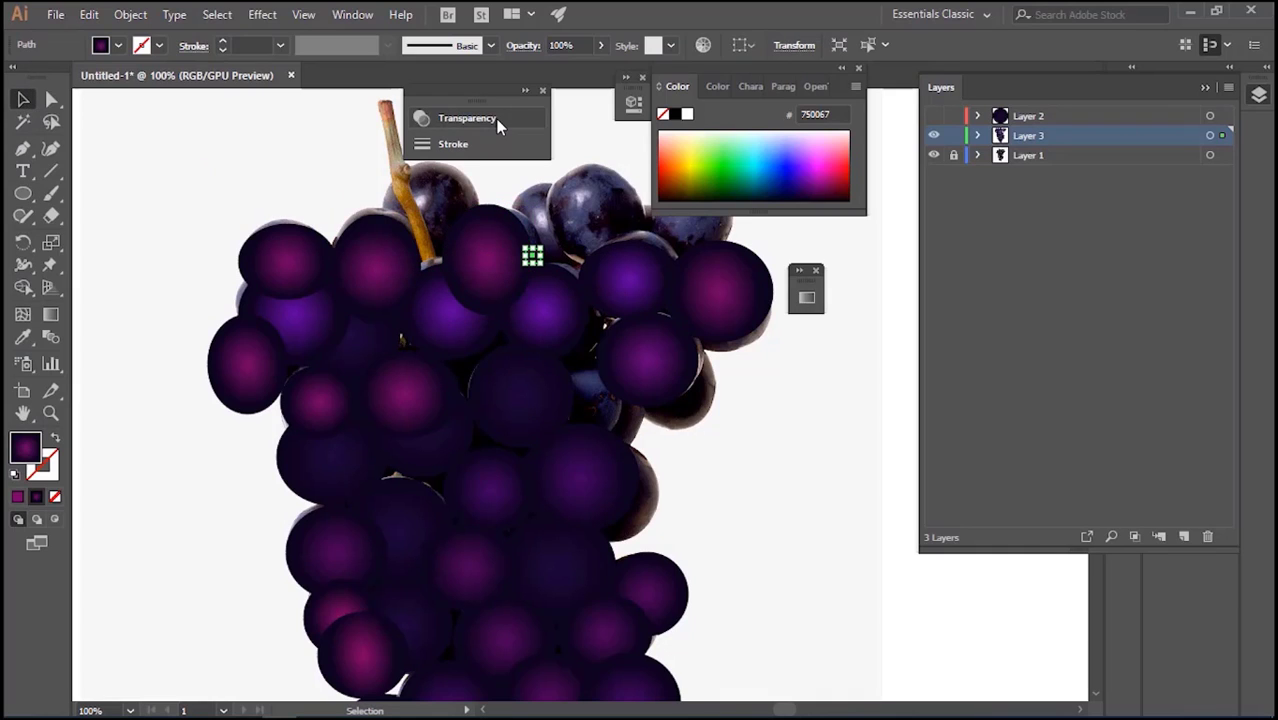
key(ctrl+z)
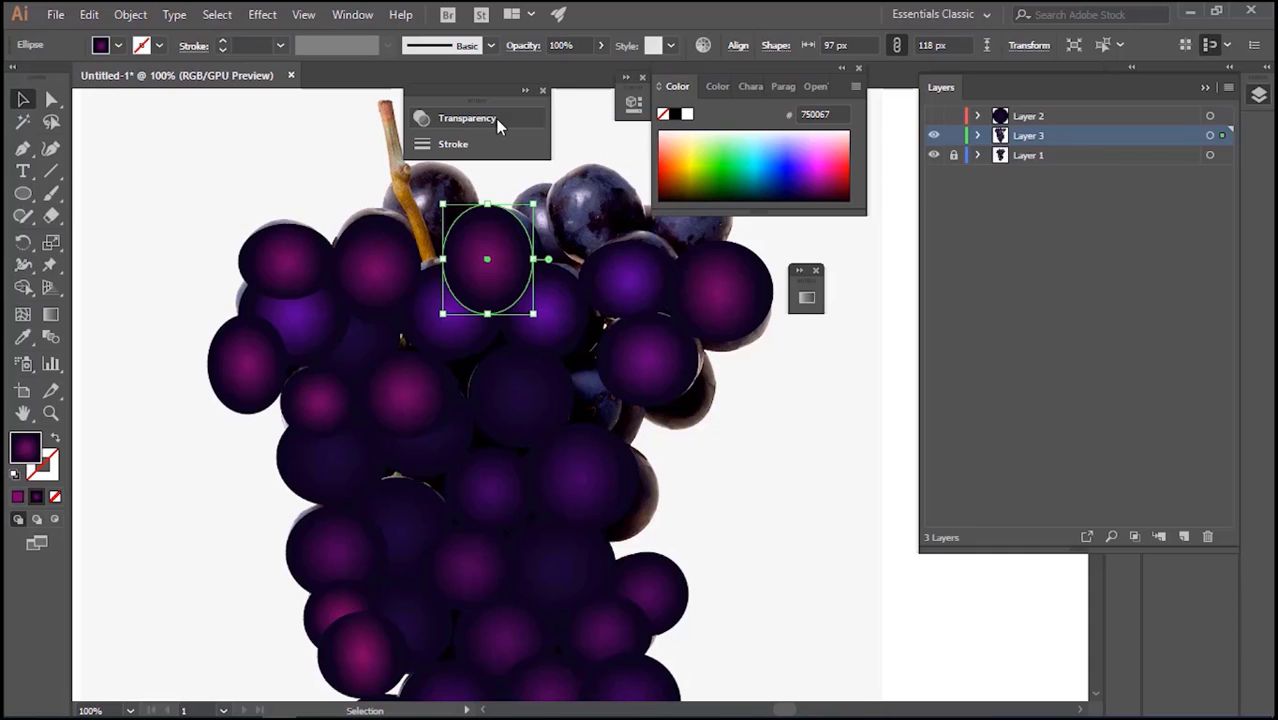
drag(532, 259, 538, 259)
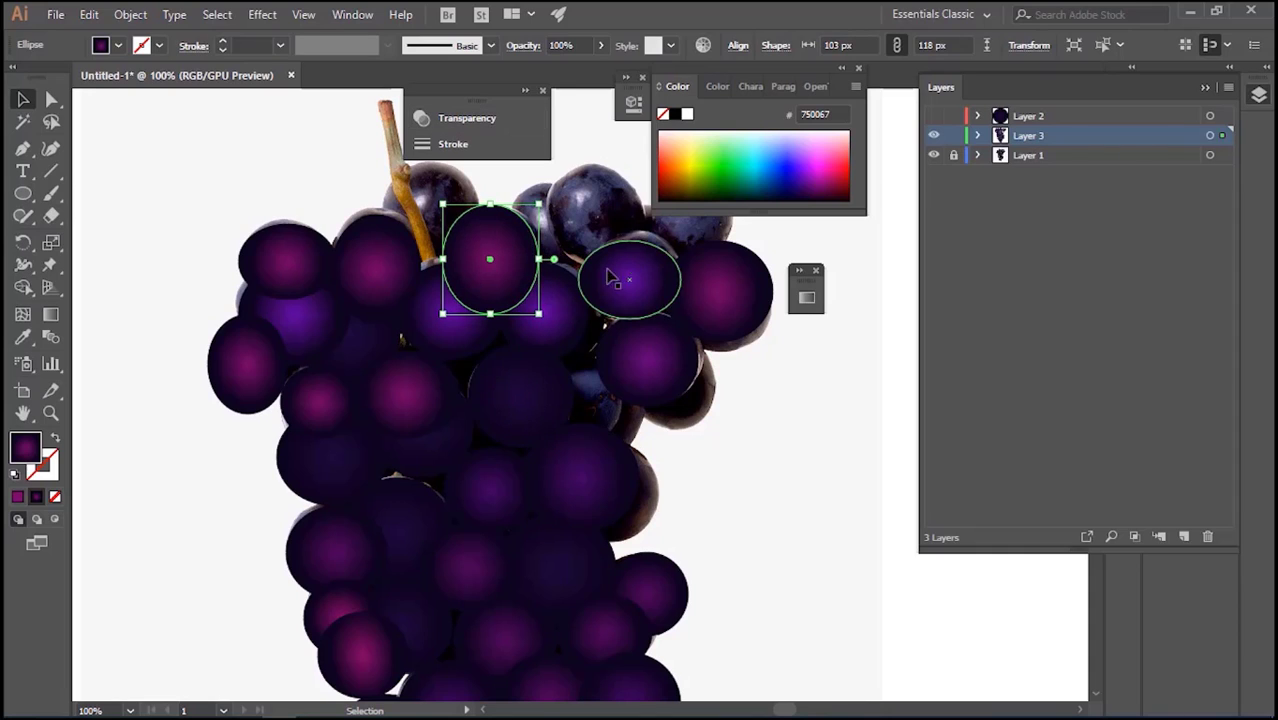
Draw magenta ellipses over two grapes below the upper-right cluster, the outer one about 91 × 116 px
click(23, 194)
drag(562, 347, 628, 436)
mouse_move(636, 345)
mouse_down()
mouse_move(699, 434)
mouse_move(660, 340)
mouse_move(634, 334)
mouse_up()
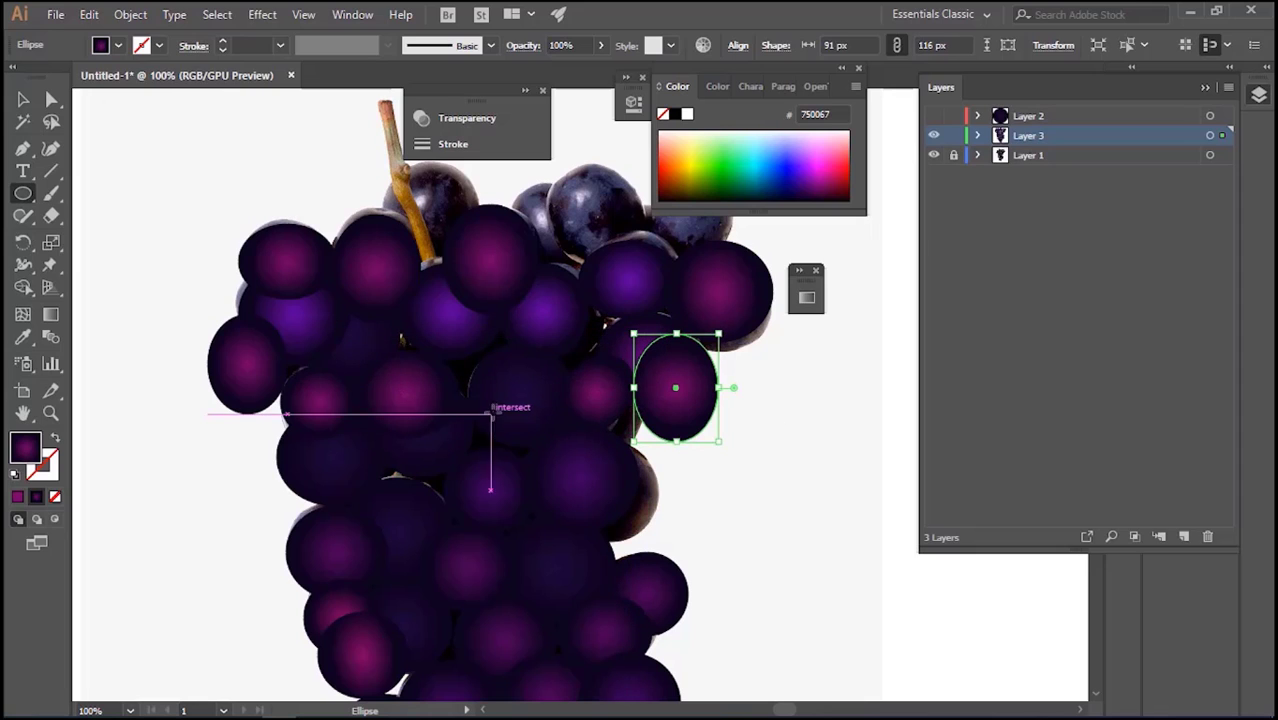
Arrange the outer right-side ellipse behind its neighbouring violet grape
right_click(705, 388)
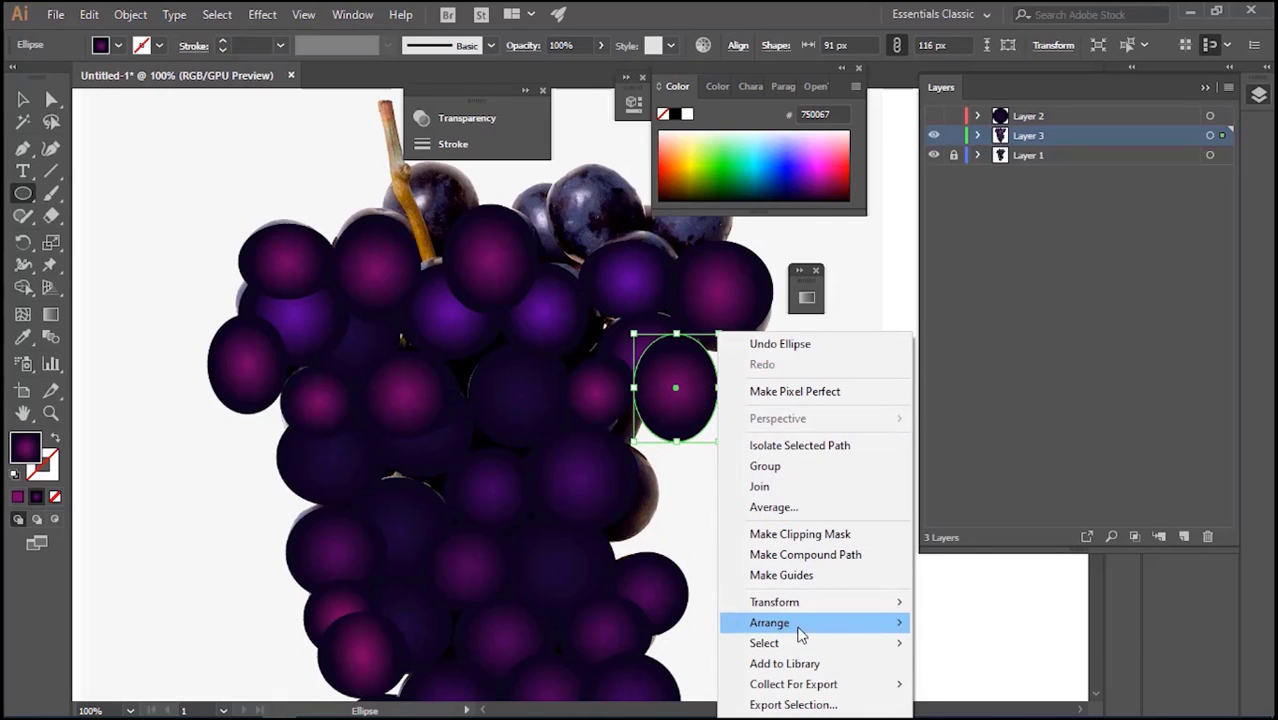
mouse_move(801, 636)
click(955, 597)
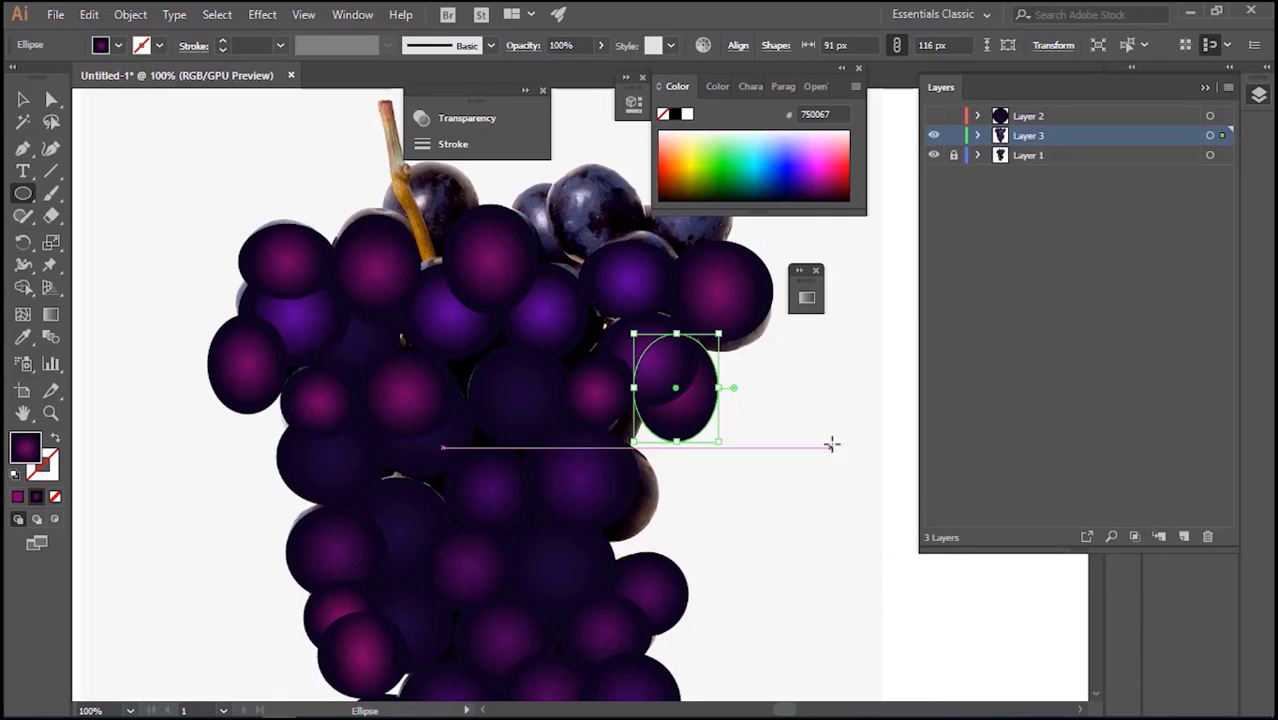
click(23, 100)
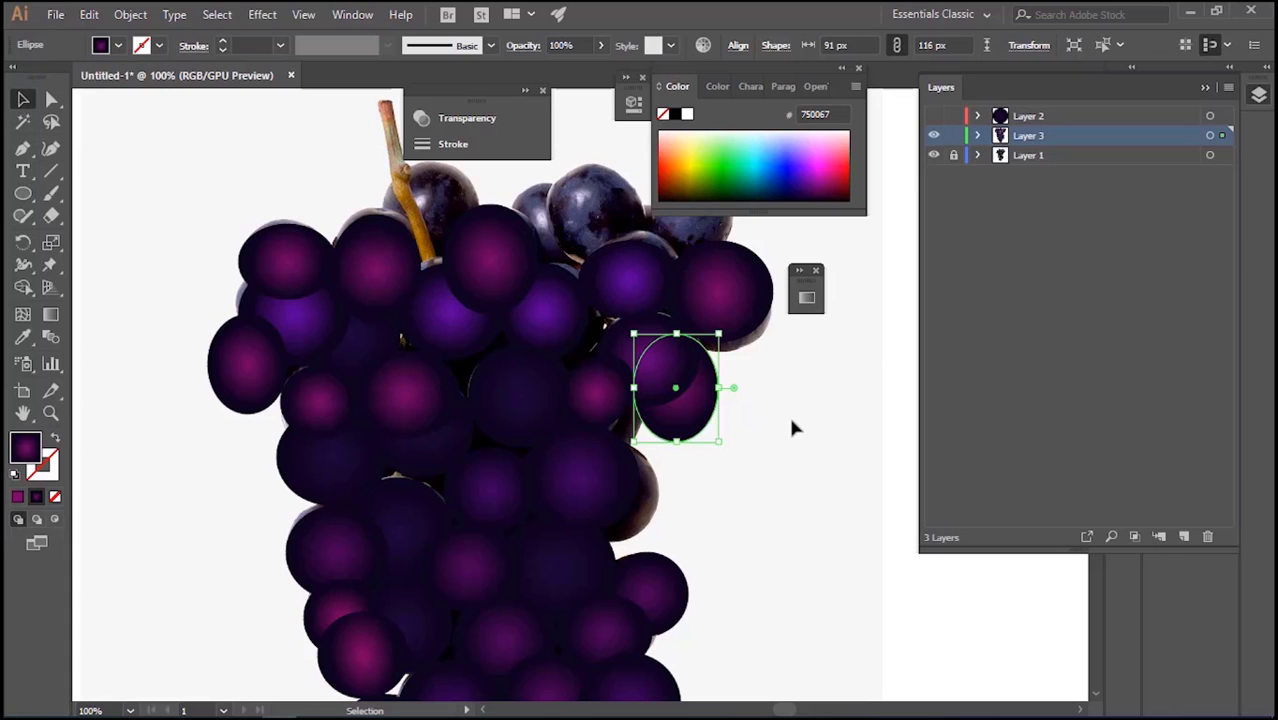
Draw a magenta ellipse over the top grape behind the stem and enlarge it to about 107 × 107 px
scroll(760, 435, right, 3)
scroll(760, 435, up, 2)
click(760, 425)
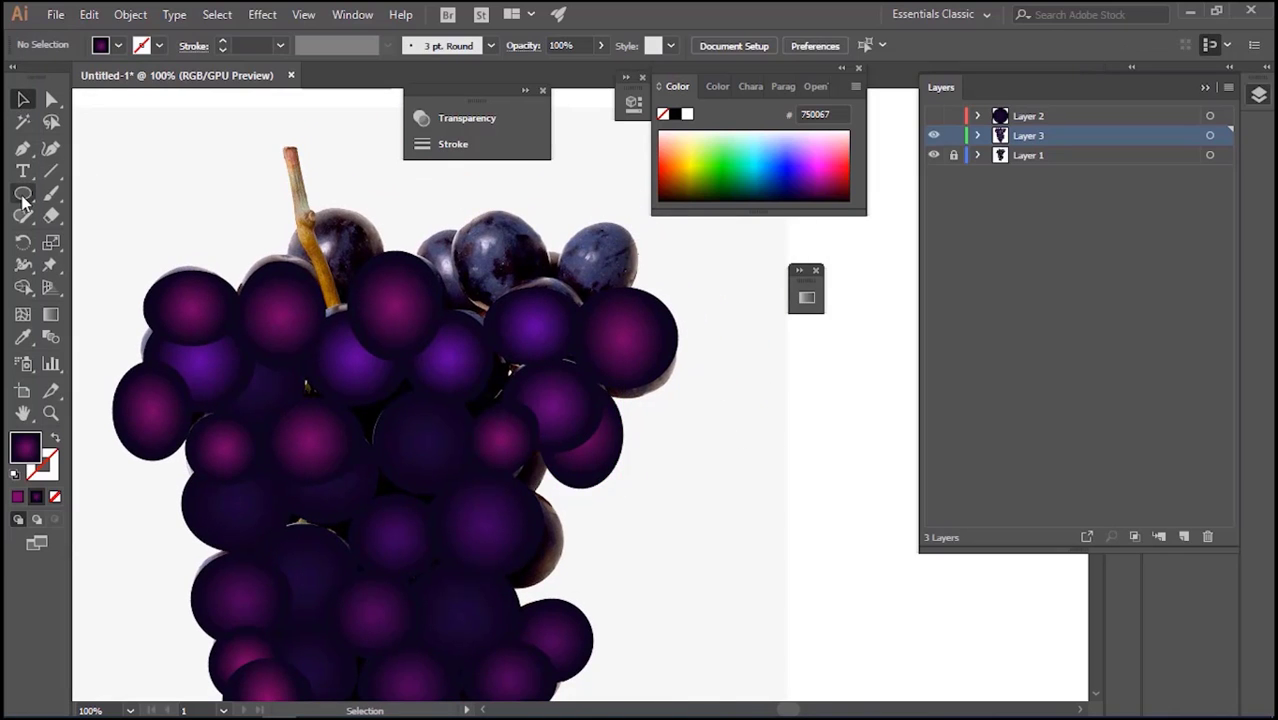
drag(292, 213, 387, 307)
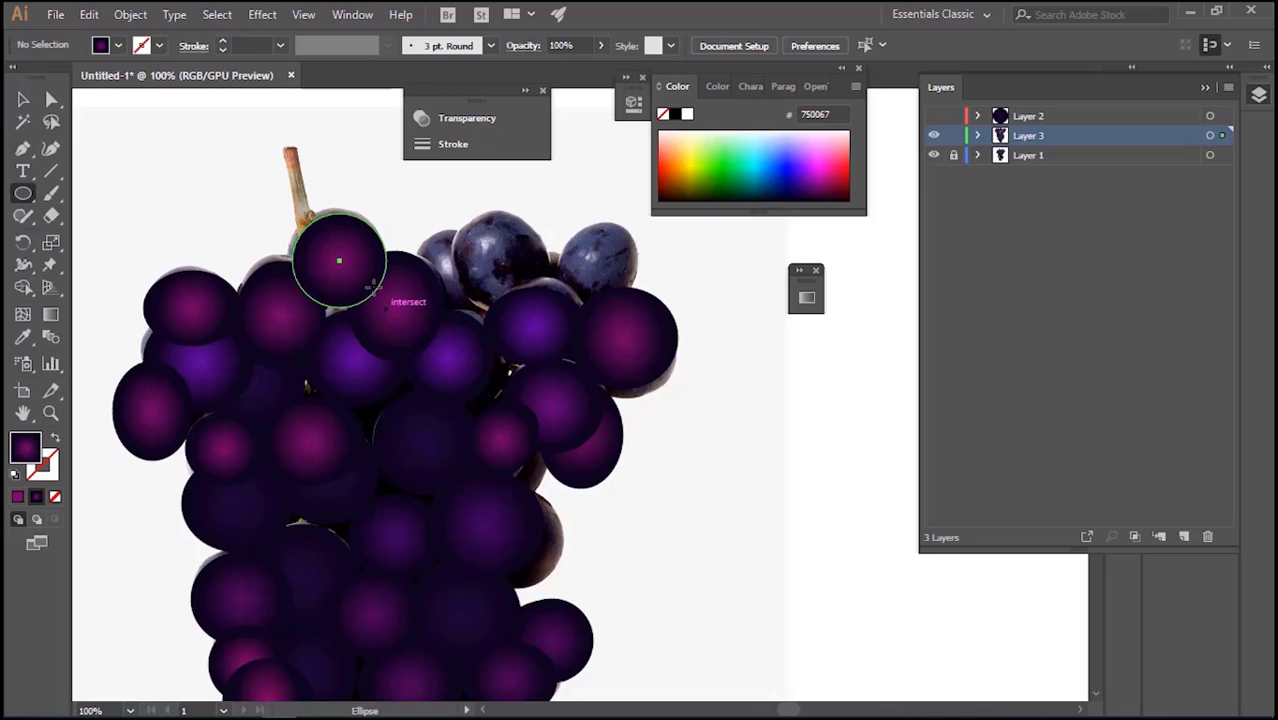
drag(340, 215, 339, 208)
drag(293, 258, 287, 258)
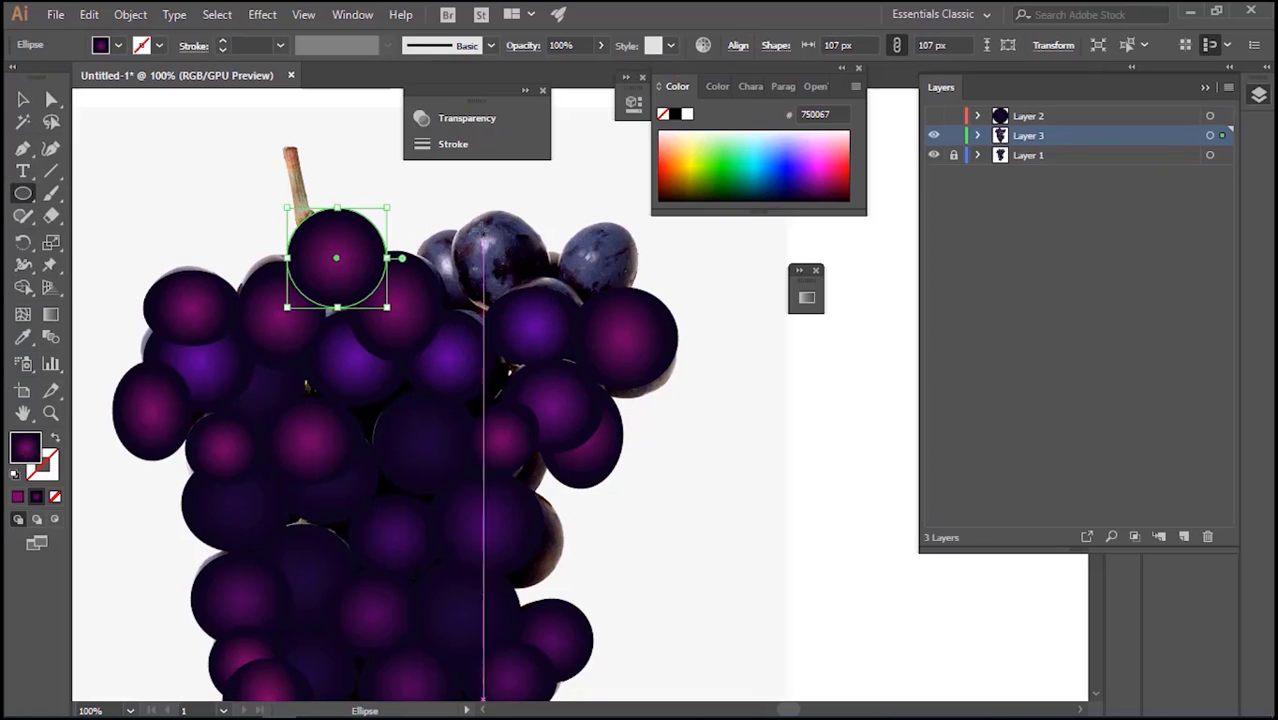
Cover two top-right grapes with magenta ellipses, the outer about 79 × 98 px, and rotate the outer one clockwise to fit
mouse_move(455, 213)
mouse_down()
mouse_move(575, 295)
mouse_move(548, 307)
mouse_up()
mouse_move(632, 228)
mouse_down()
mouse_move(600, 250)
mouse_move(561, 316)
mouse_up()
drag(645, 217, 651, 228)
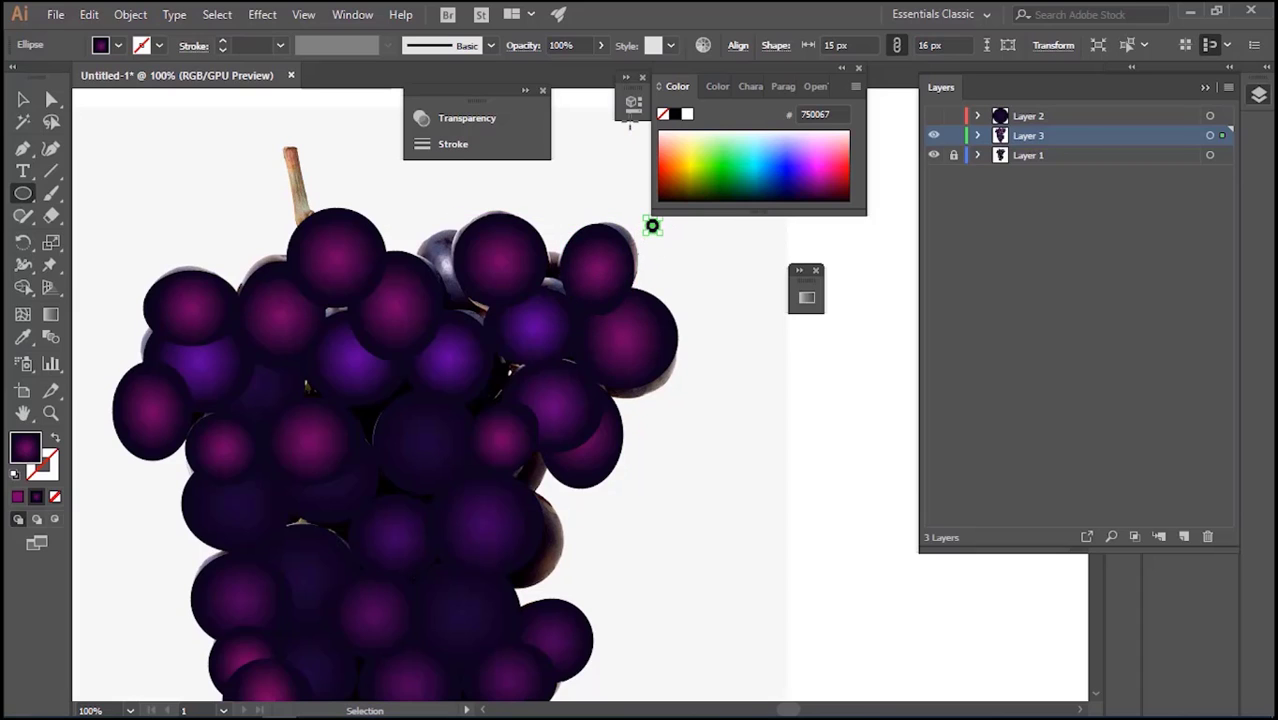
key(ctrl+z)
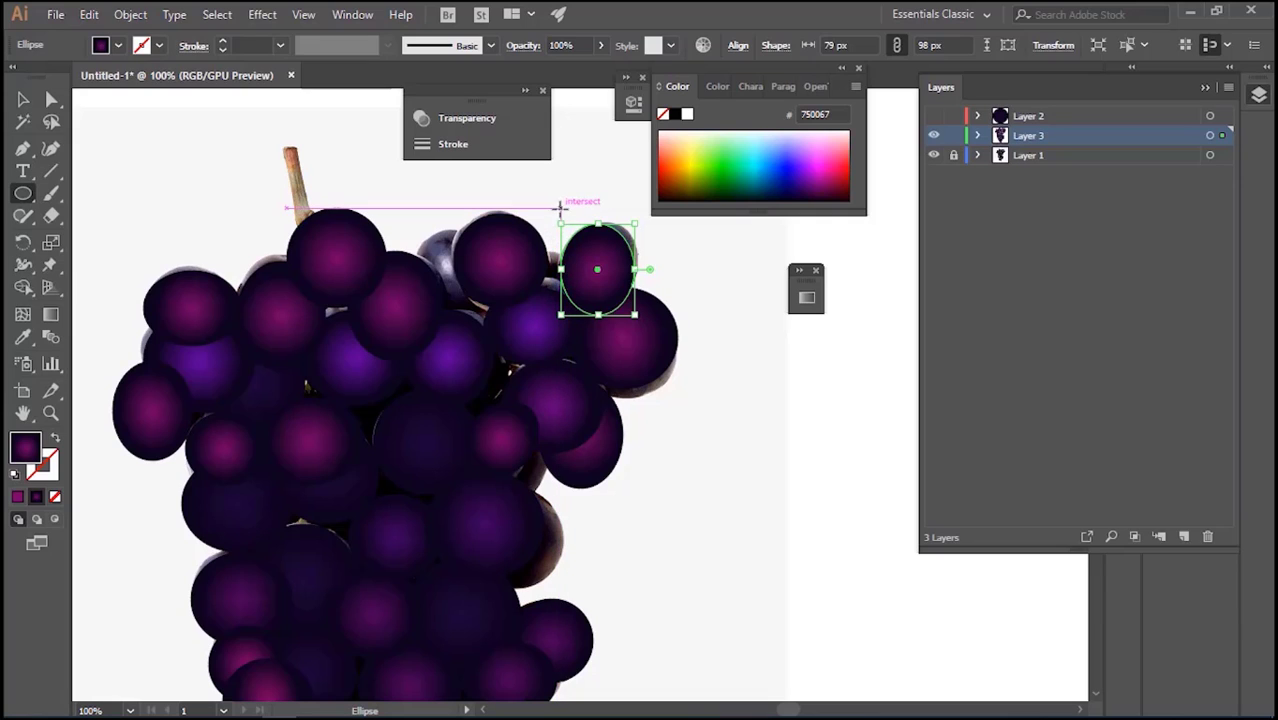
drag(561, 219, 576, 211)
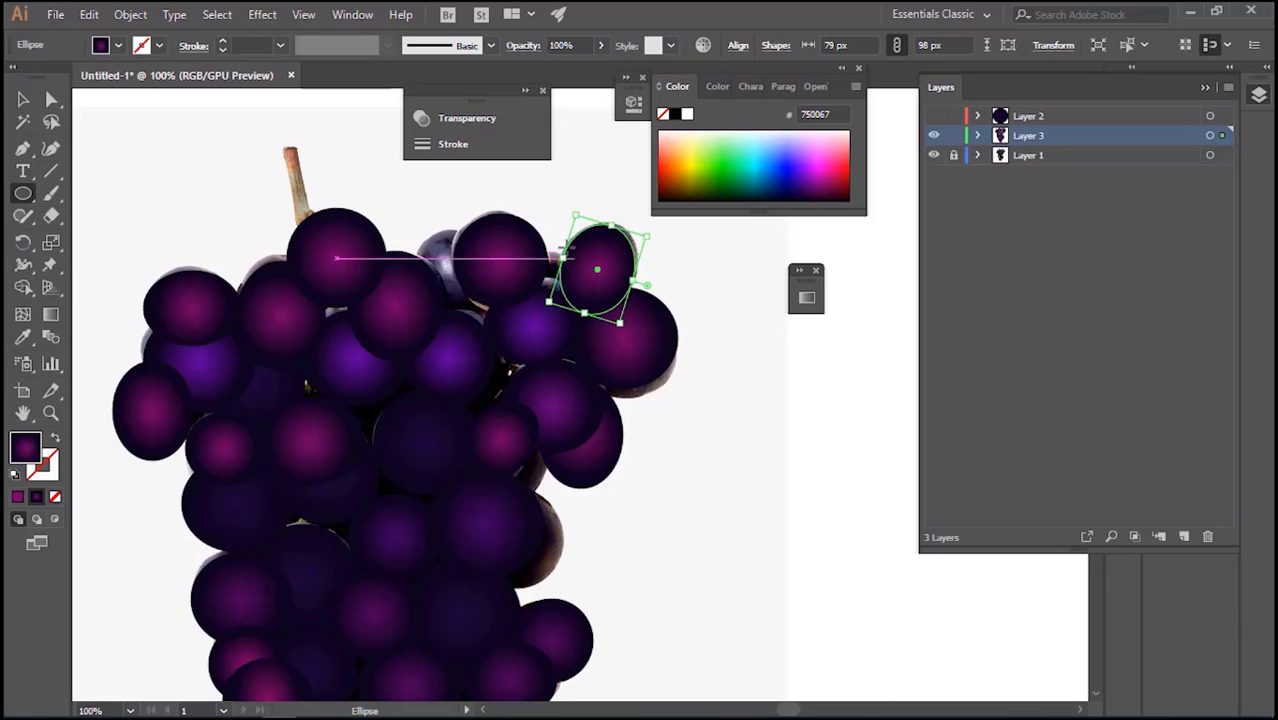
Nudge the outer top-right ellipse up onto its grape and draw a purple 48006F ellipse about 81 × 89 px between the top grapes
key(v)
drag(596, 275, 598, 266)
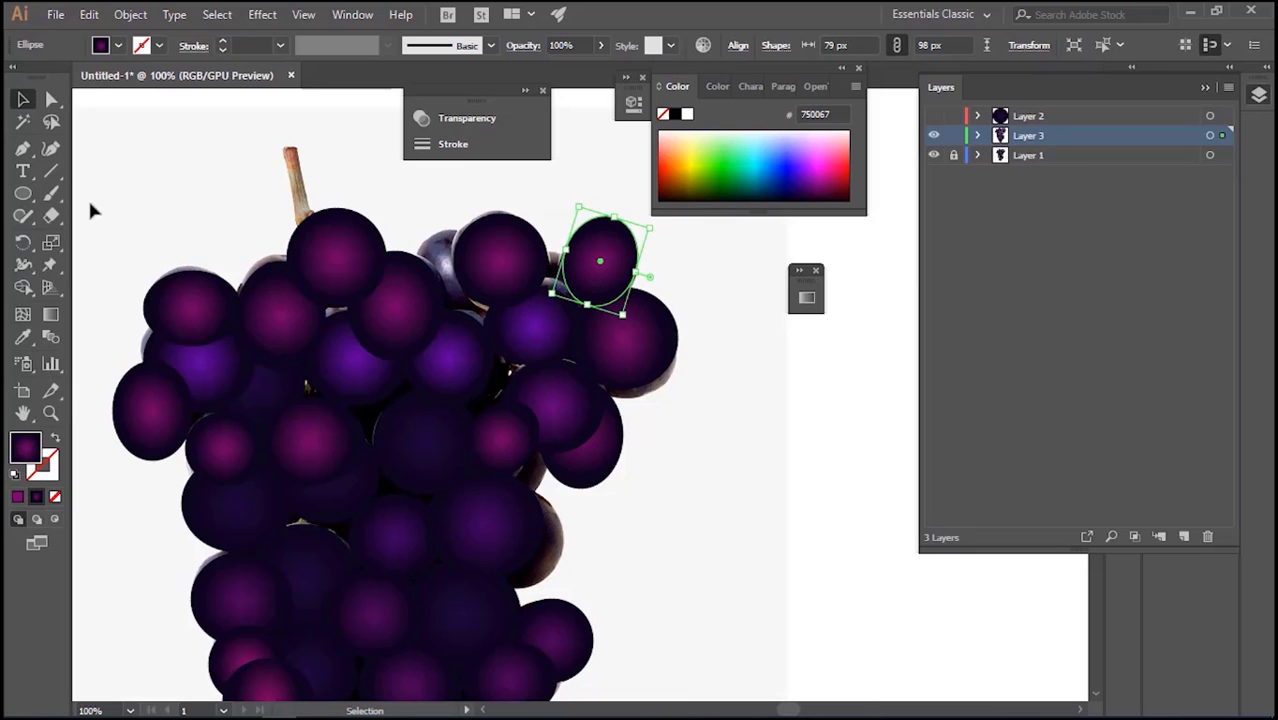
click(23, 195)
drag(419, 227, 494, 309)
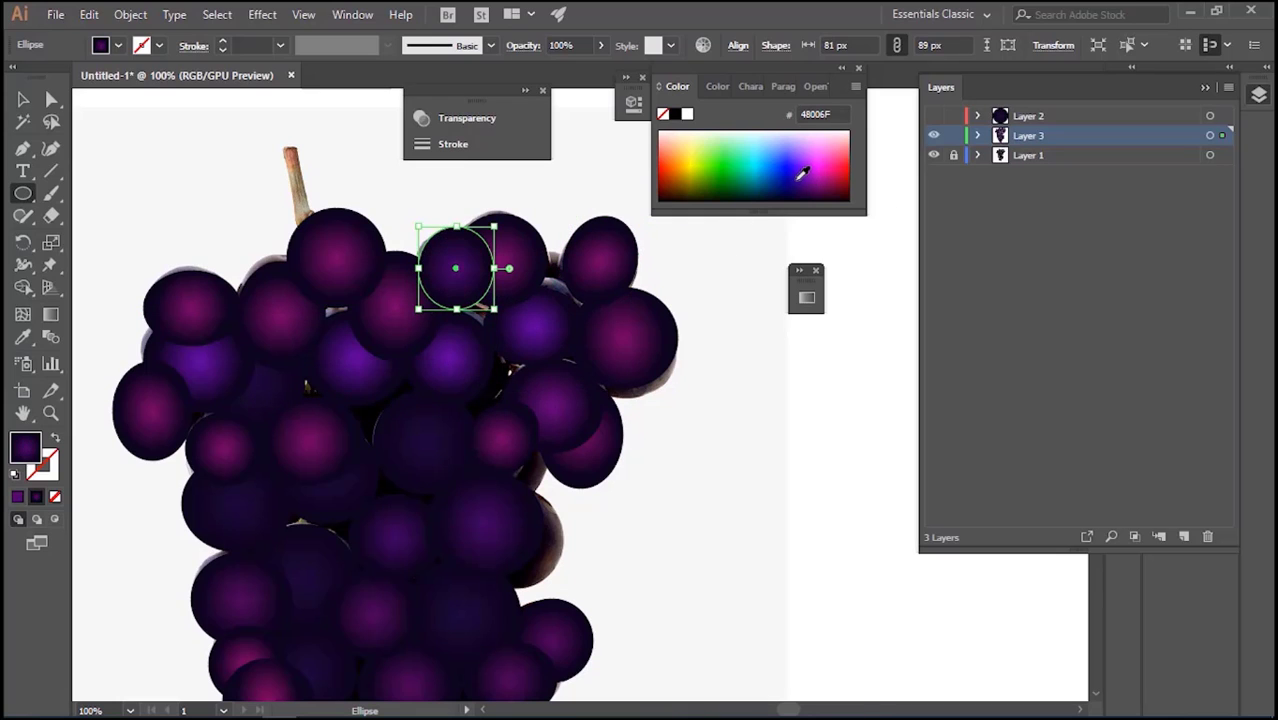
click(23, 100)
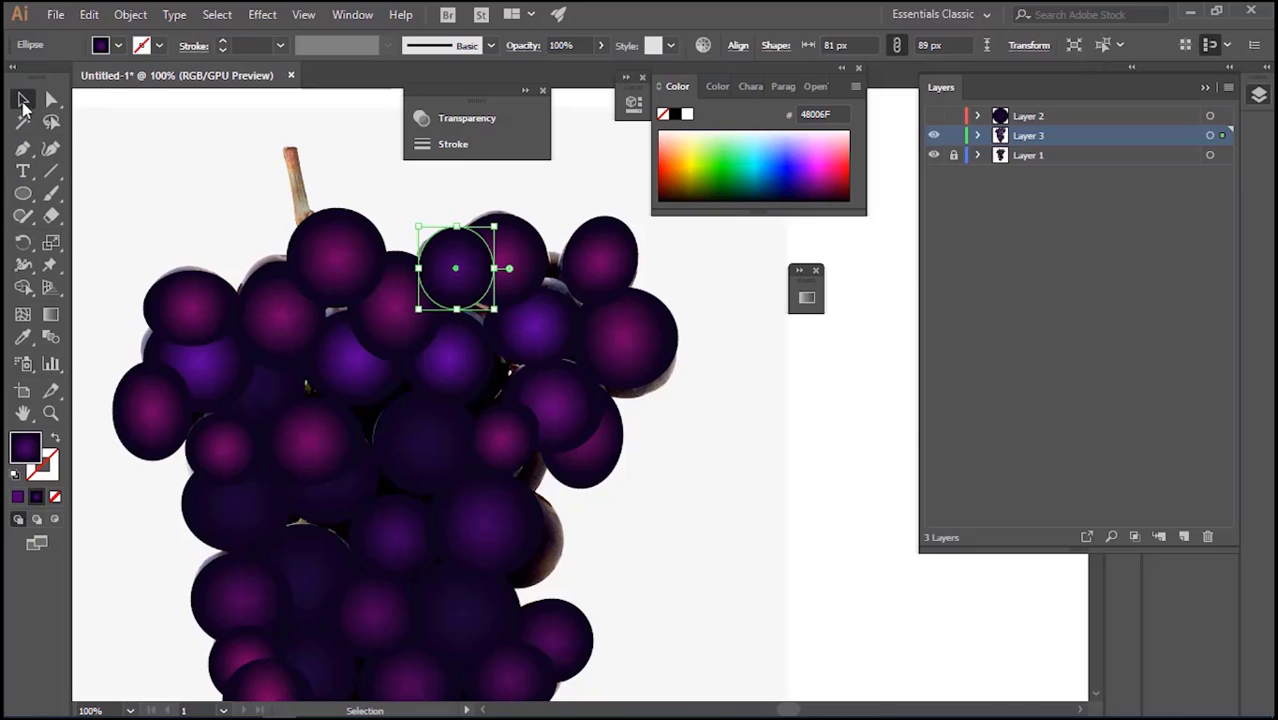
Draw a purple ellipse about 102 × 121 px over the uncovered right-side grape and send it behind the neighbouring grapes
click(23, 193)
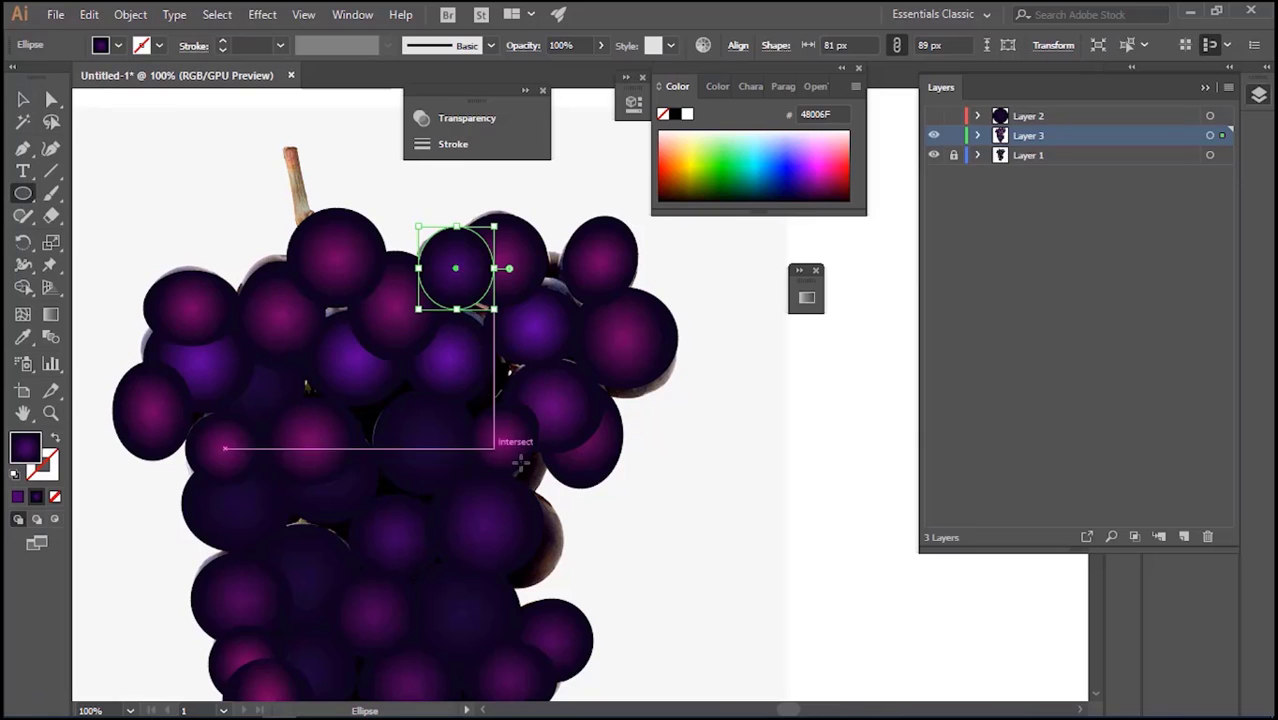
drag(562, 585, 461, 469)
click(23, 100)
drag(516, 528, 527, 535)
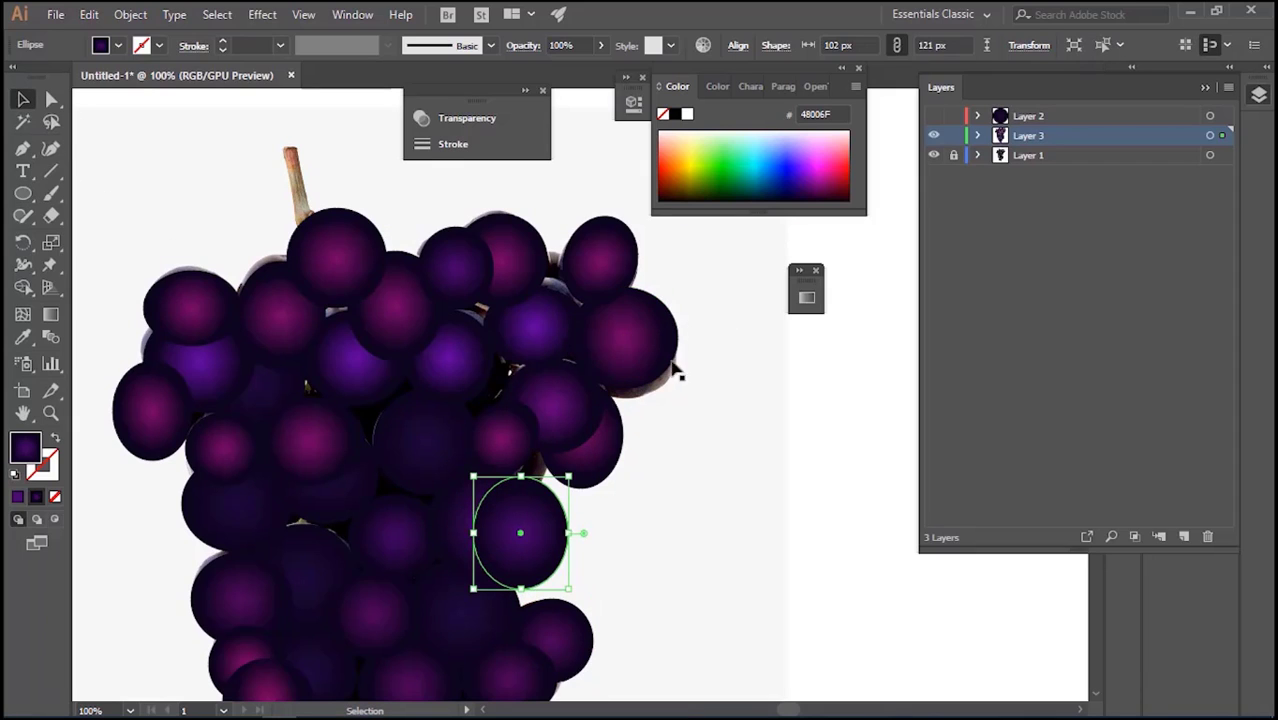
right_click(545, 533)
mouse_move(625, 430)
click(775, 488)
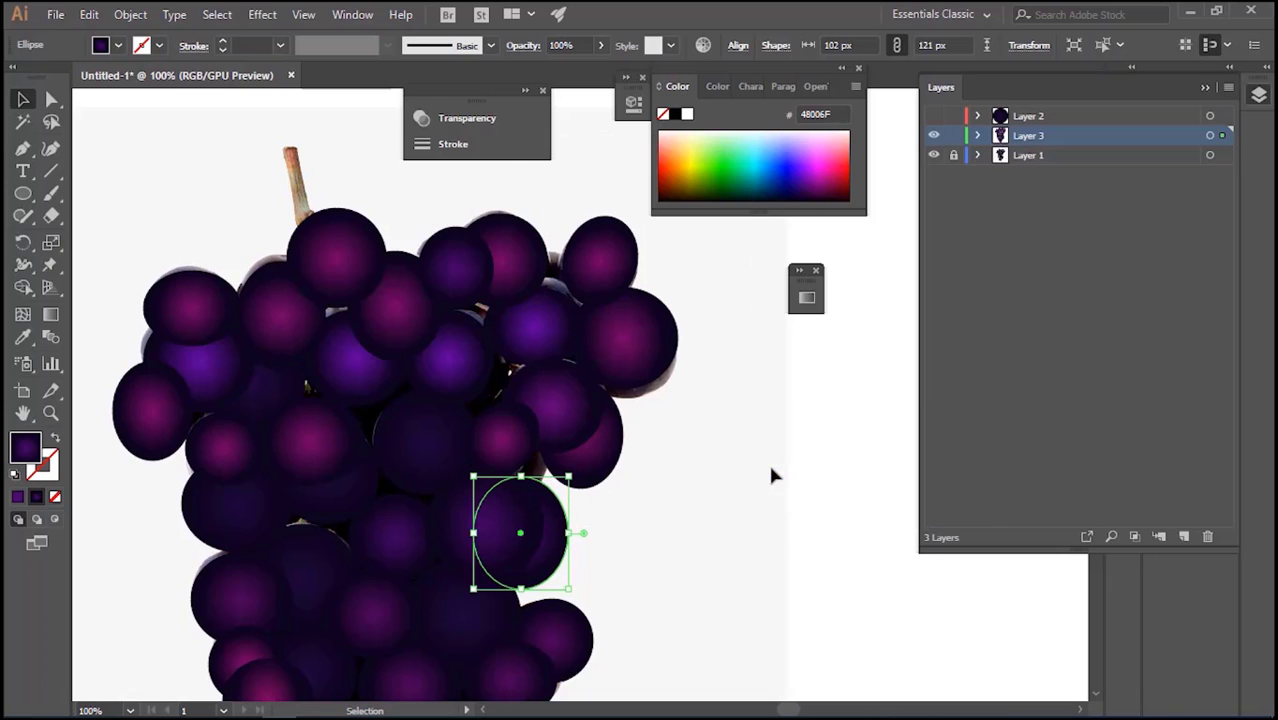
Fill the gap above that right-side grape with a purple circle about 59 × 59 px and send it to the back
click(24, 193)
drag(565, 437, 509, 494)
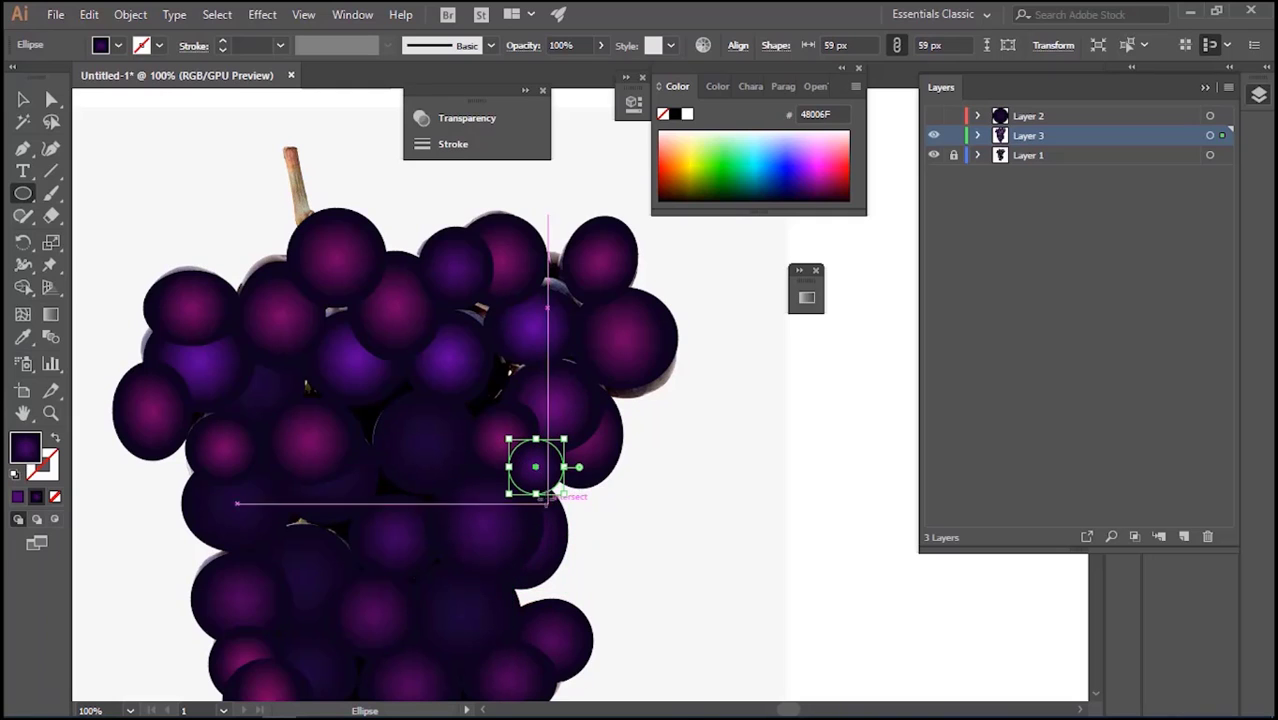
right_click(531, 455)
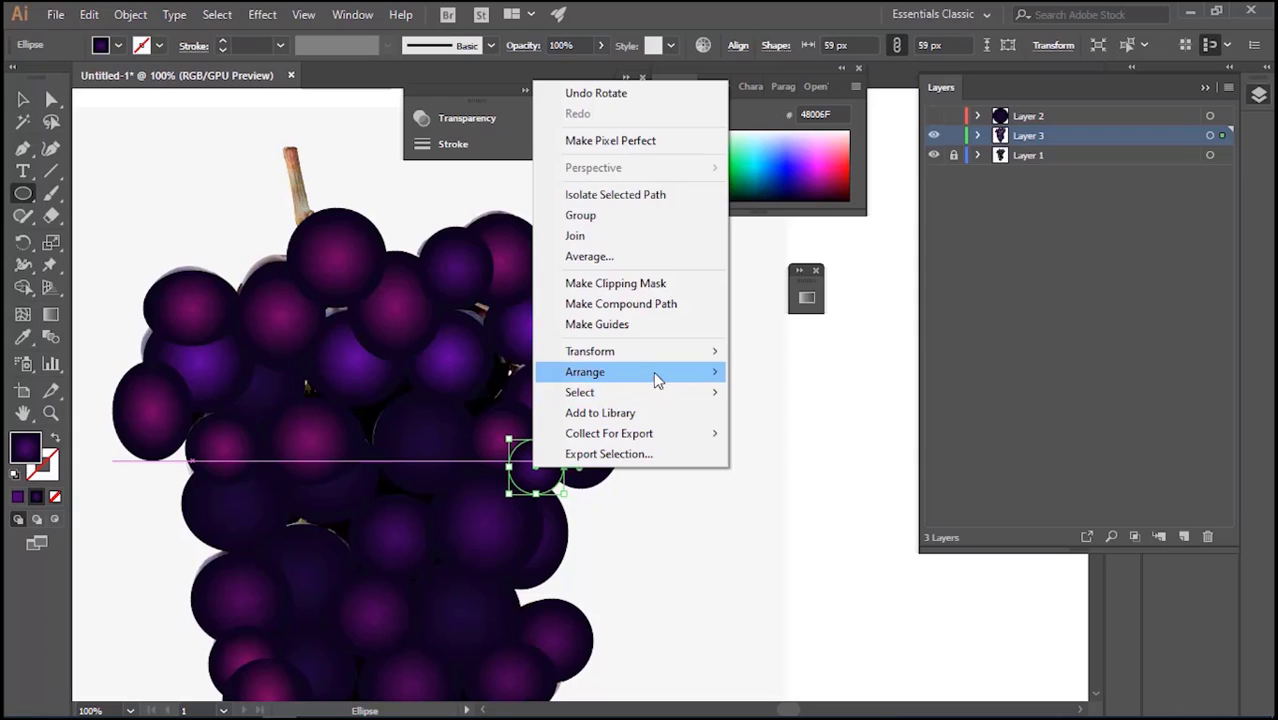
mouse_move(655, 381)
click(766, 436)
Deselect the artwork and make Layer 2 visible again to show the whole bunch
click(24, 96)
click(758, 328)
key(ctrl+minus)
key(ctrl+minus)
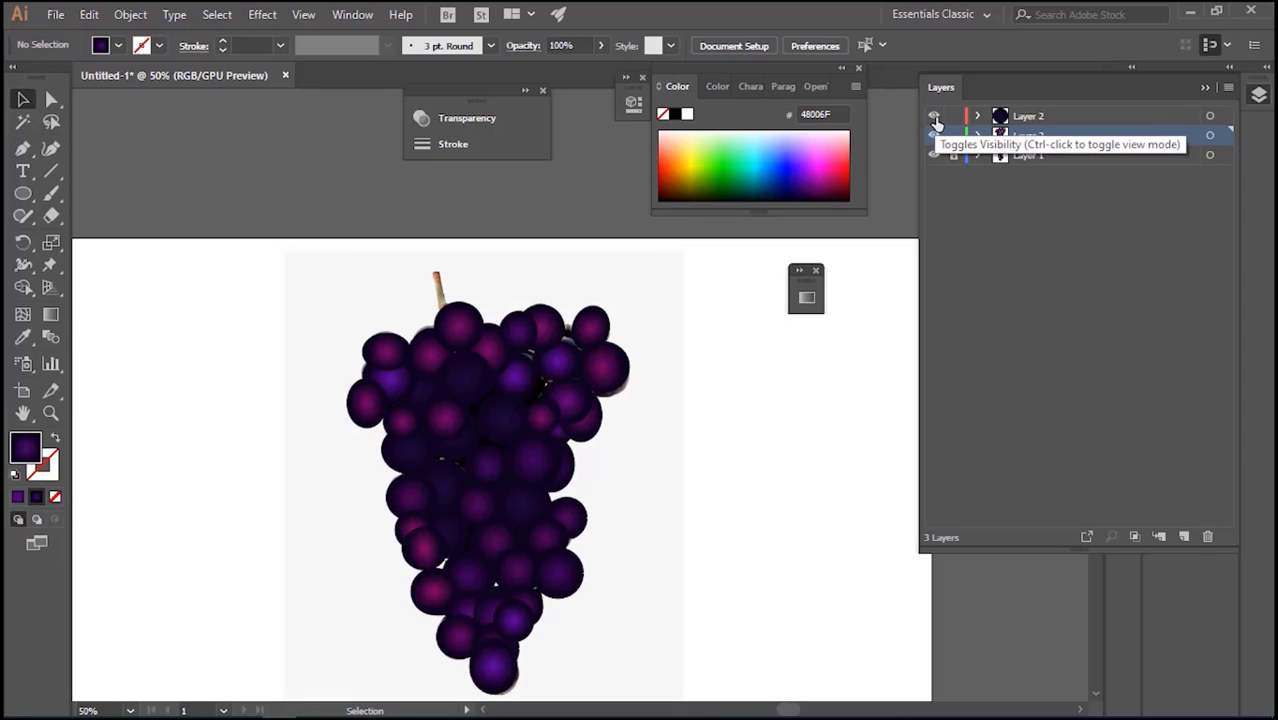
click(1082, 116)
Add a new layer directly above Layer 1 and trace the grape stem on it with the Pen tool
click(1085, 157)
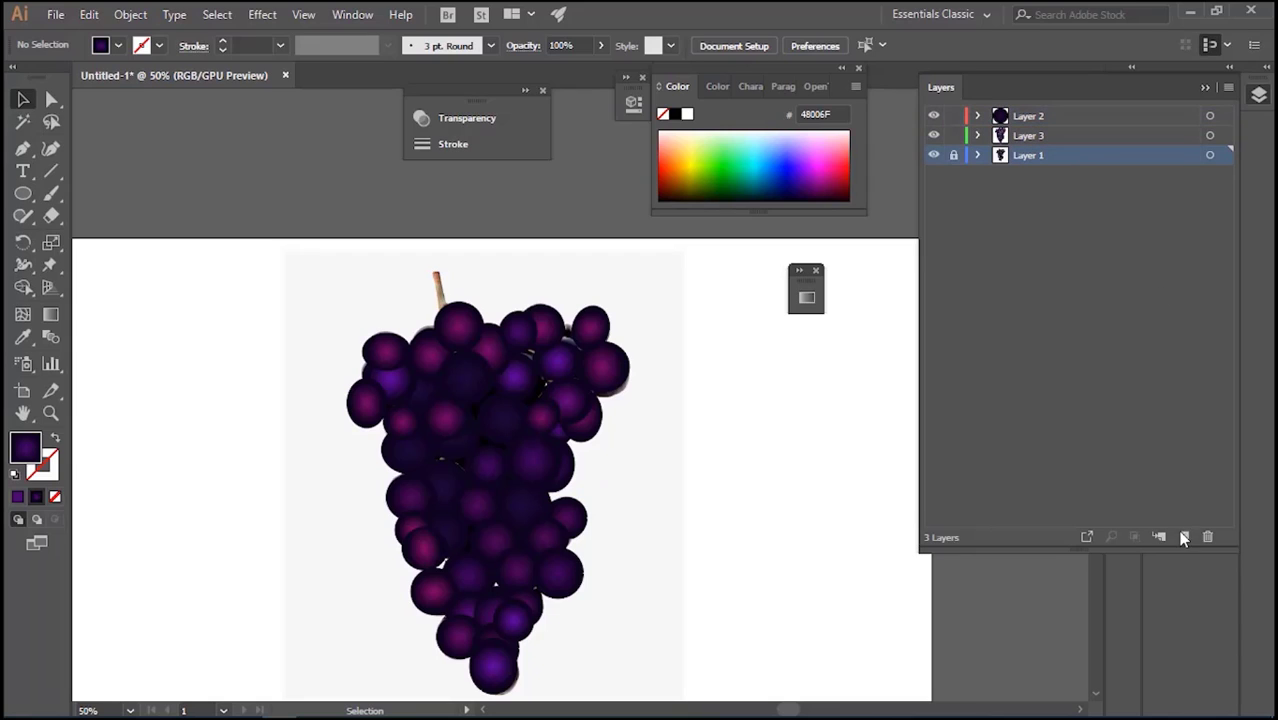
click(440, 316)
click(436, 274)
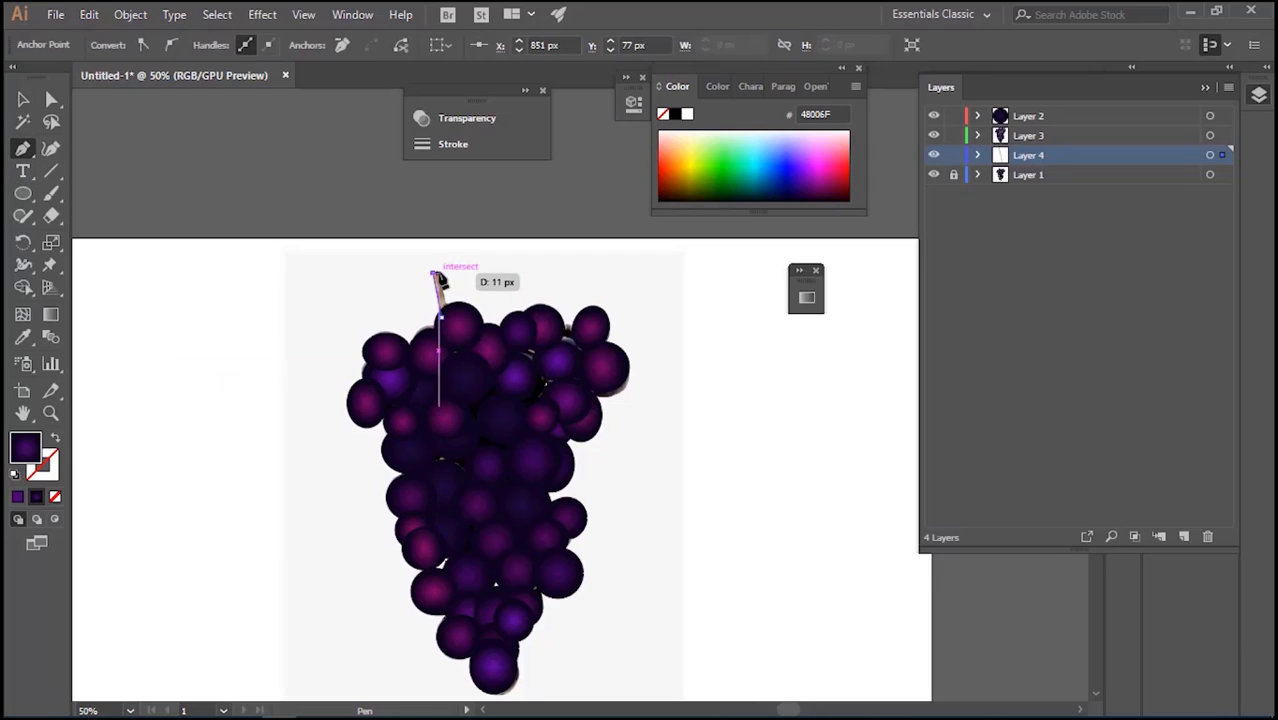
click(455, 320)
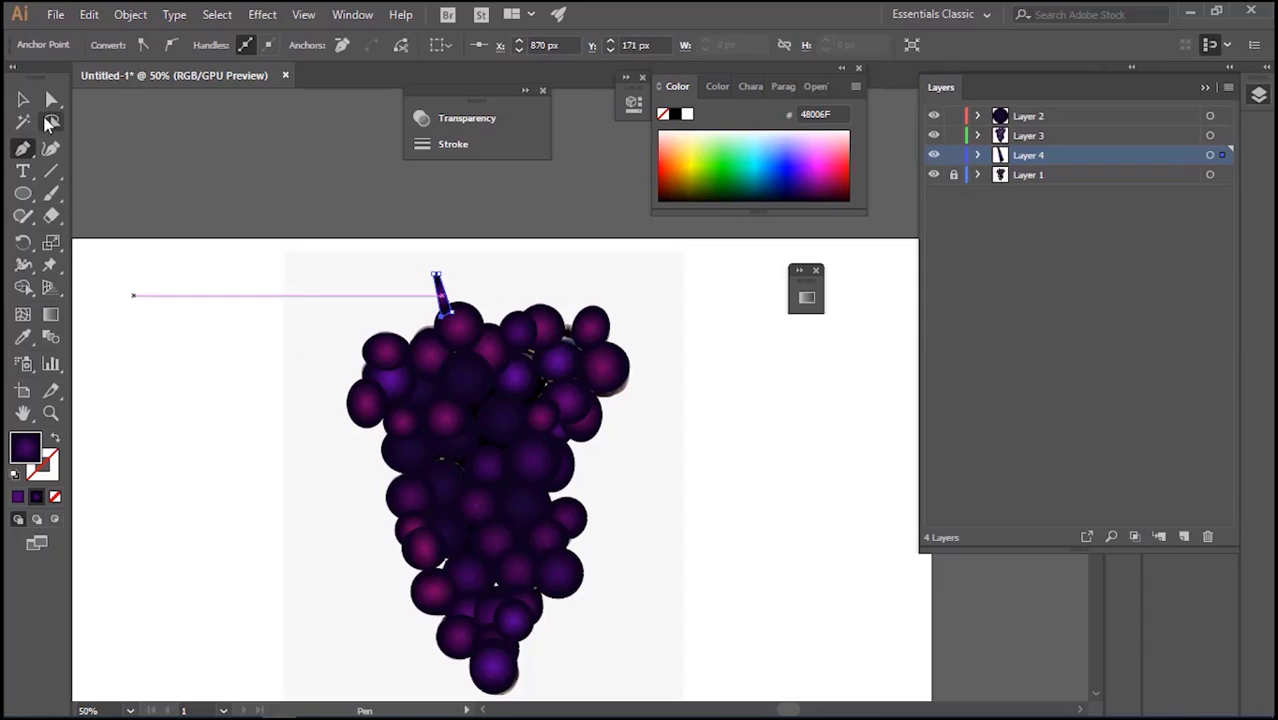
Move the stem shape to the blank area beside the photo and fill it with brown 90714D sampled from the photographed stem
click(22, 99)
drag(443, 300, 247, 337)
click(23, 337)
click(438, 289)
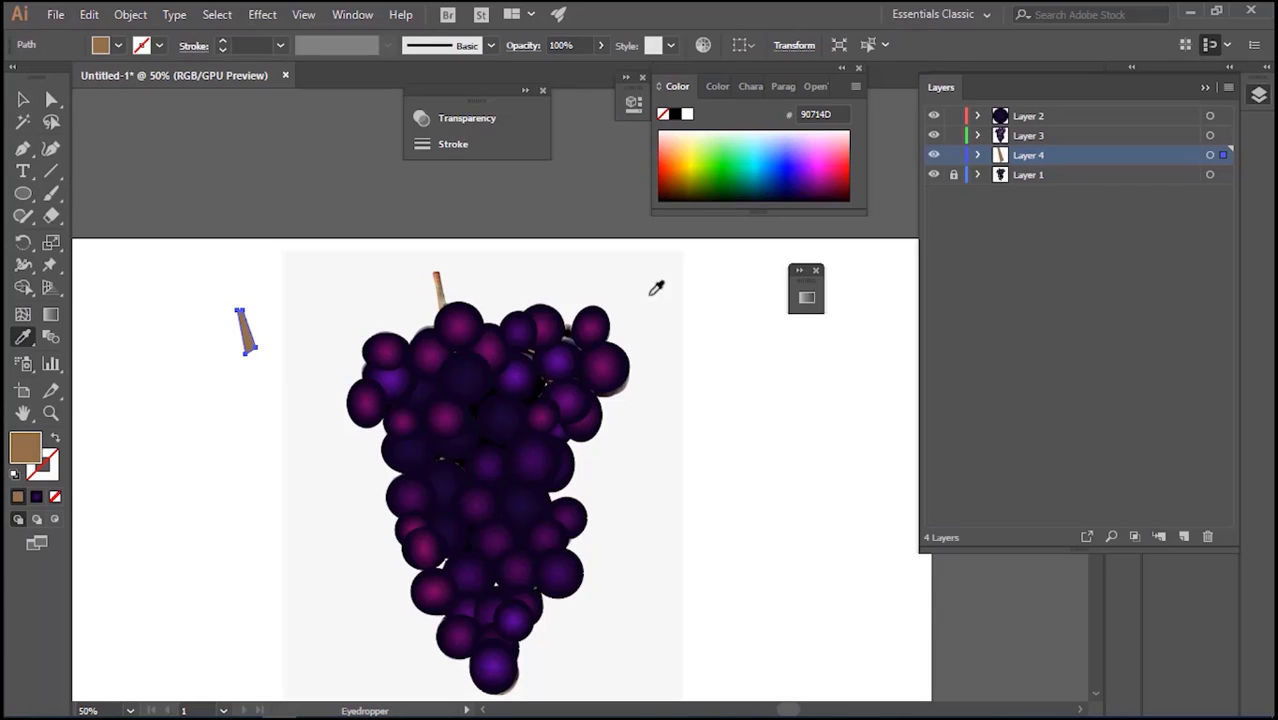
Apply a gradient to the stem shape, with cream FFF2CA as its first stop and orange FFAB4E as its second
click(806, 297)
click(586, 432)
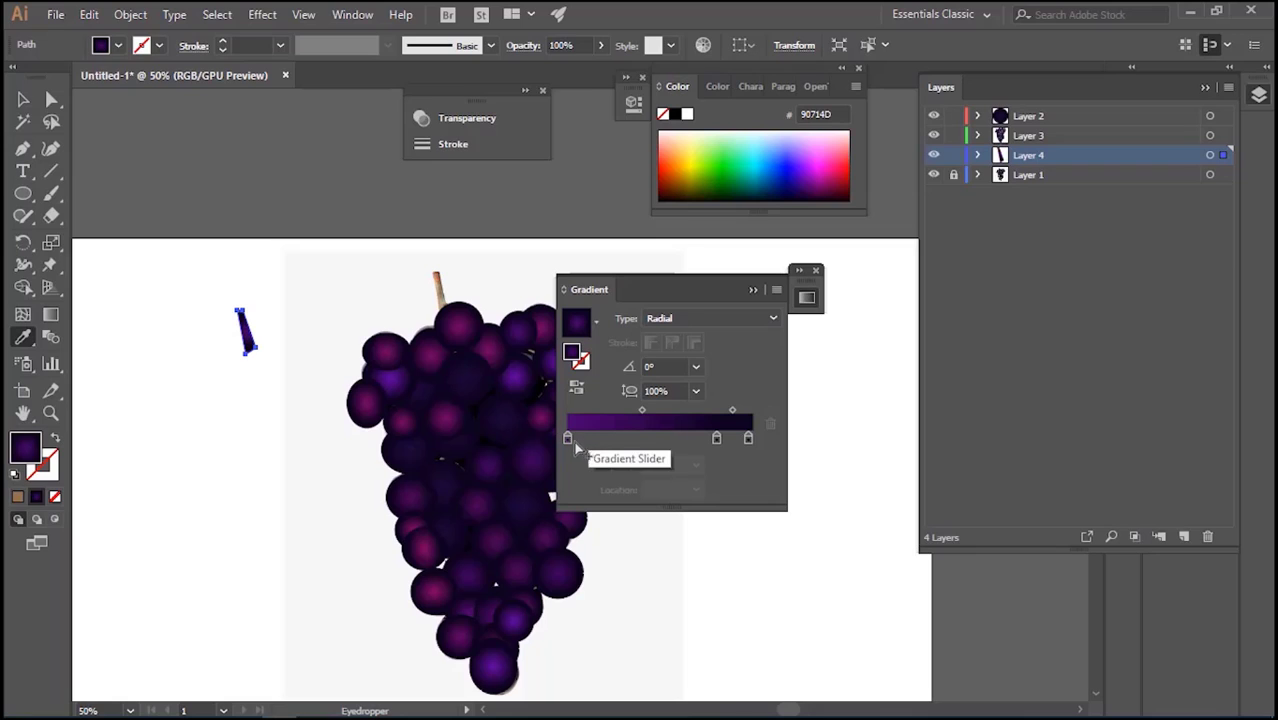
click(567, 440)
click(719, 176)
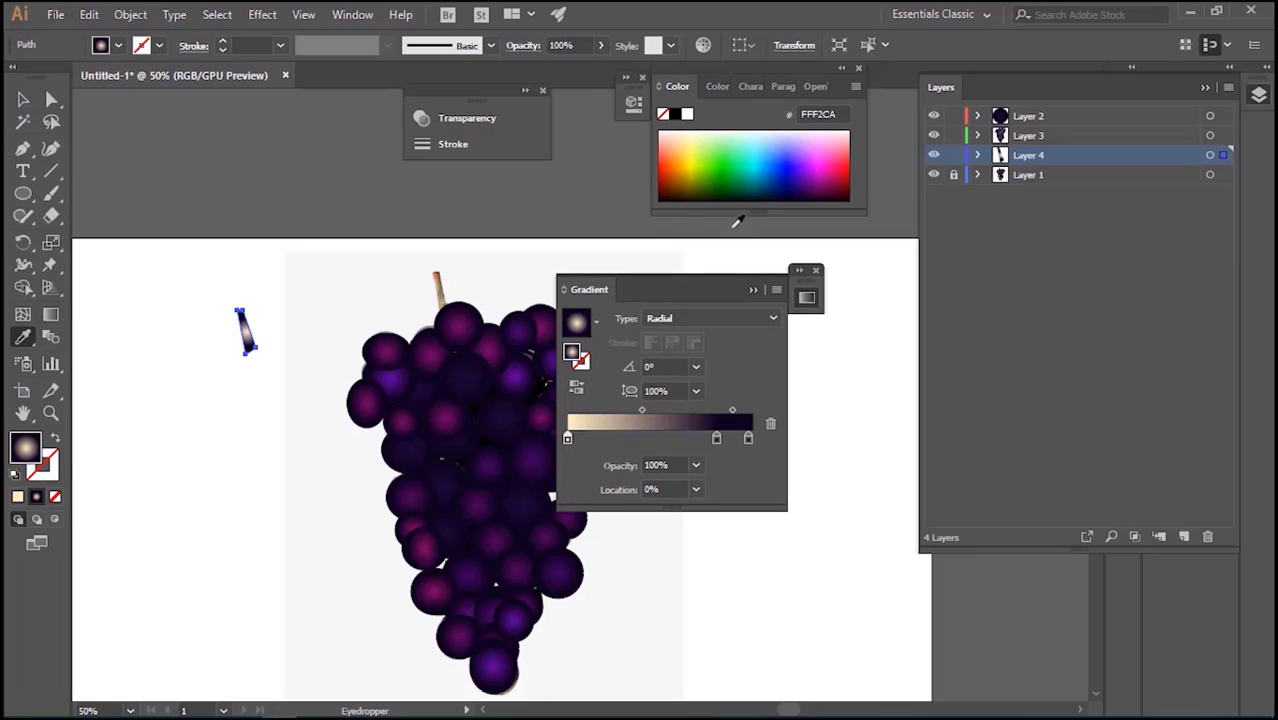
click(716, 438)
click(672, 142)
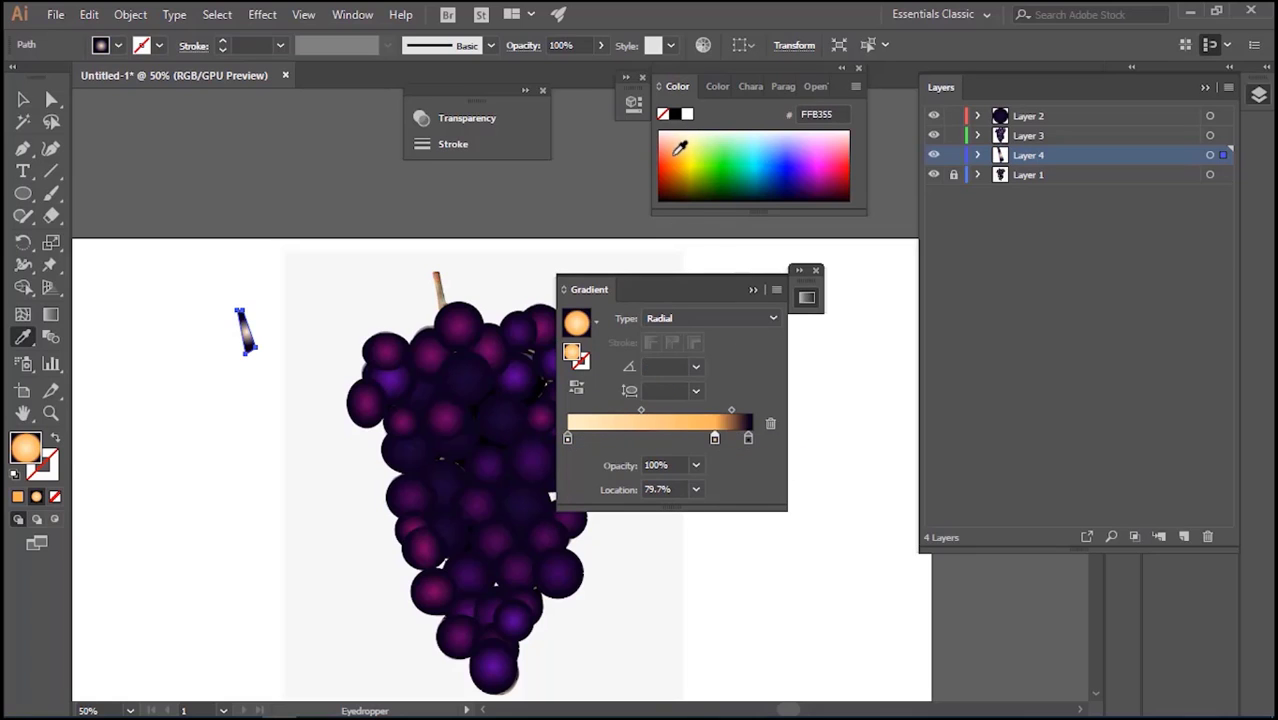
Remove the stem gradient's dark end stop, move the orange stop to 100%, and make the gradient linear
drag(748, 438, 737, 480)
drag(714, 438, 752, 438)
click(700, 318)
click(690, 340)
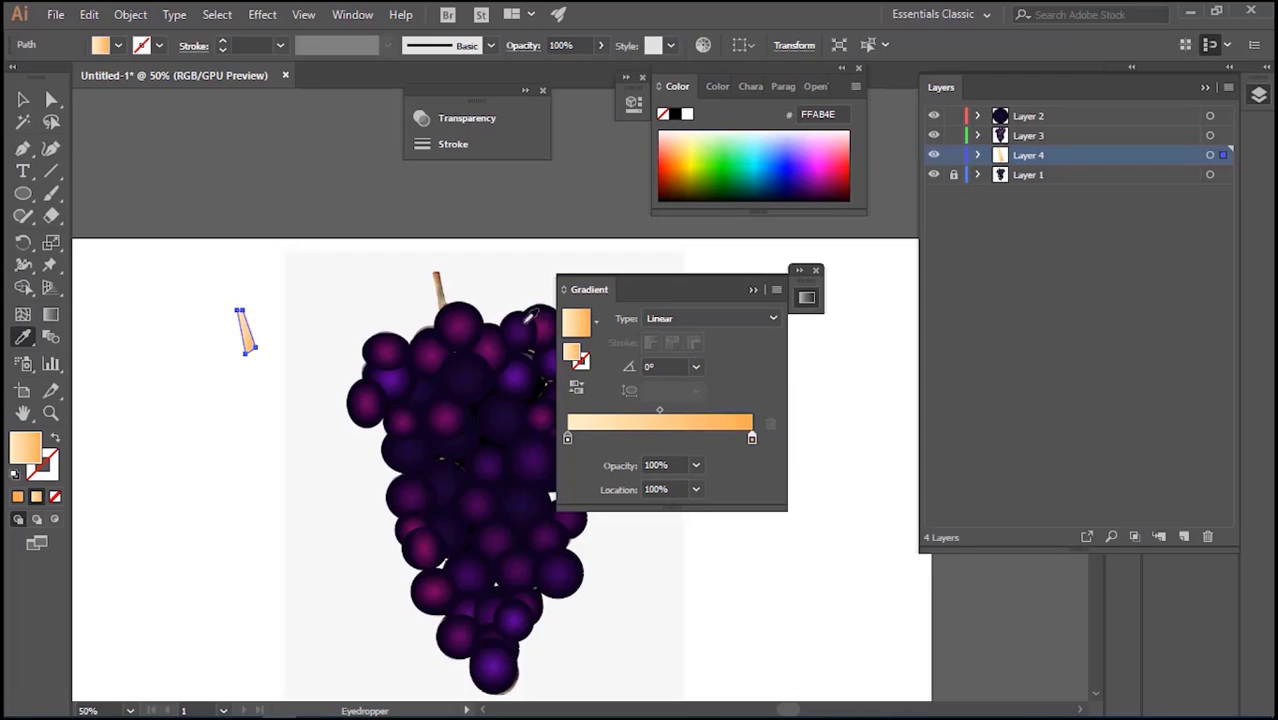
Recolour the stem gradient's first stop to pink FFBFB7 and tilt the gradient to 25°
click(567, 438)
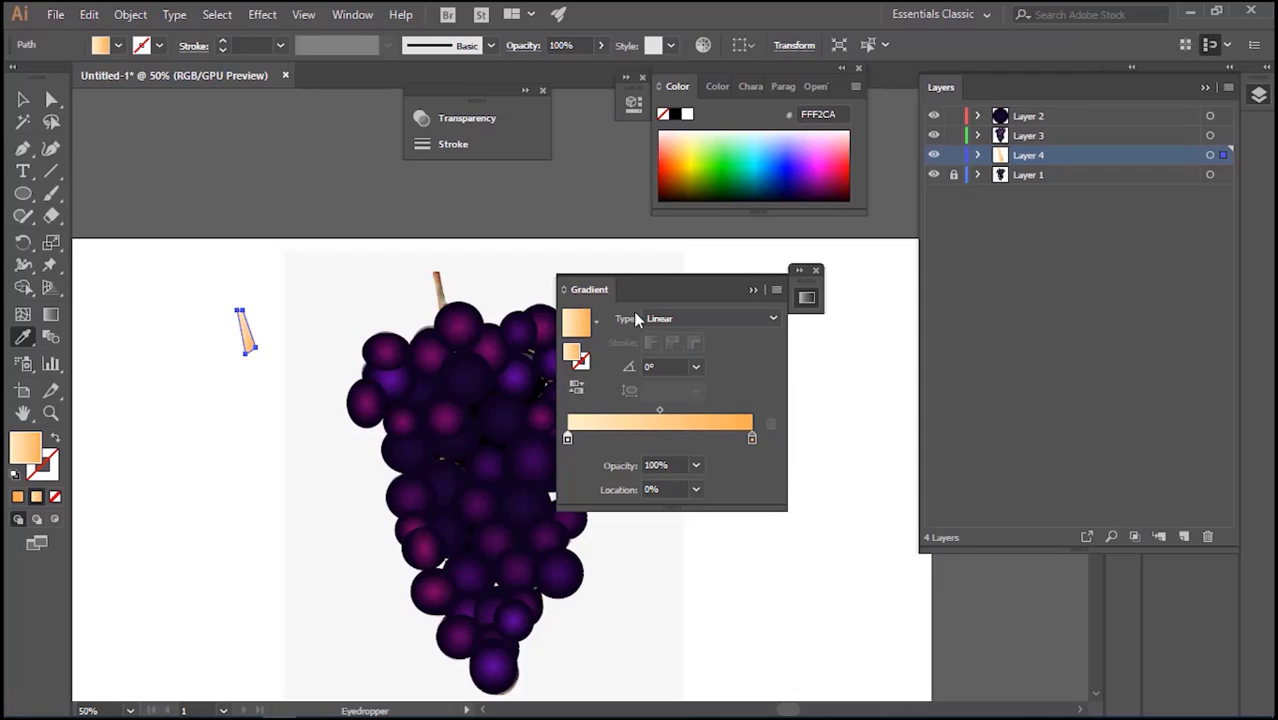
click(668, 142)
click(664, 139)
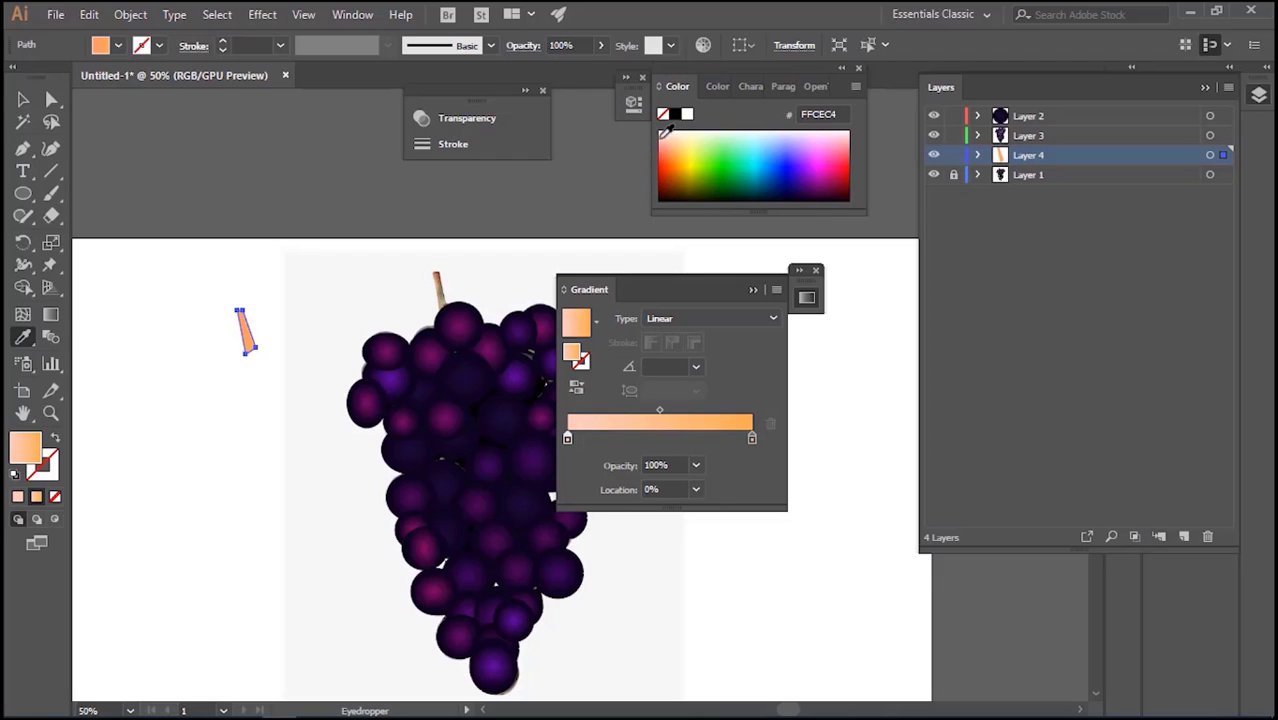
click(51, 314)
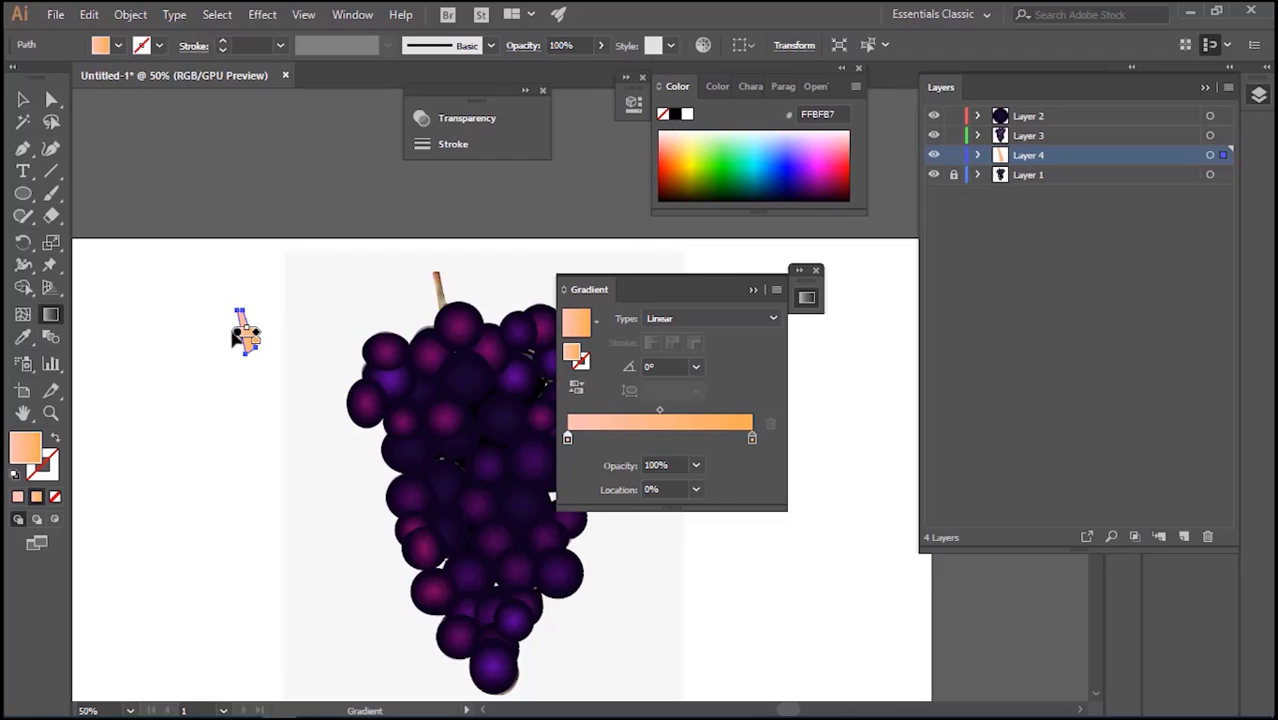
drag(238, 333, 244, 333)
drag(255, 326, 258, 322)
click(23, 99)
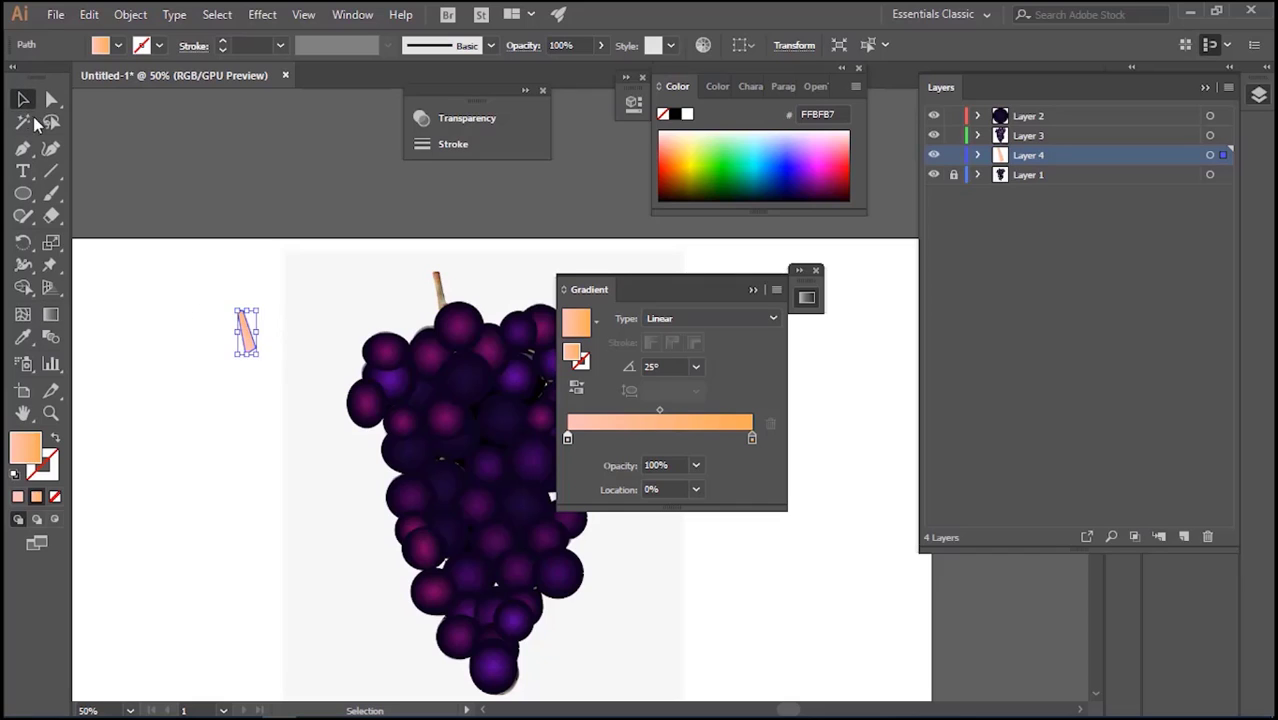
Draw a narrow shading strip along the stem with the Pen tool and fill it with B46B53 sampled from the photographed stem
click(268, 271)
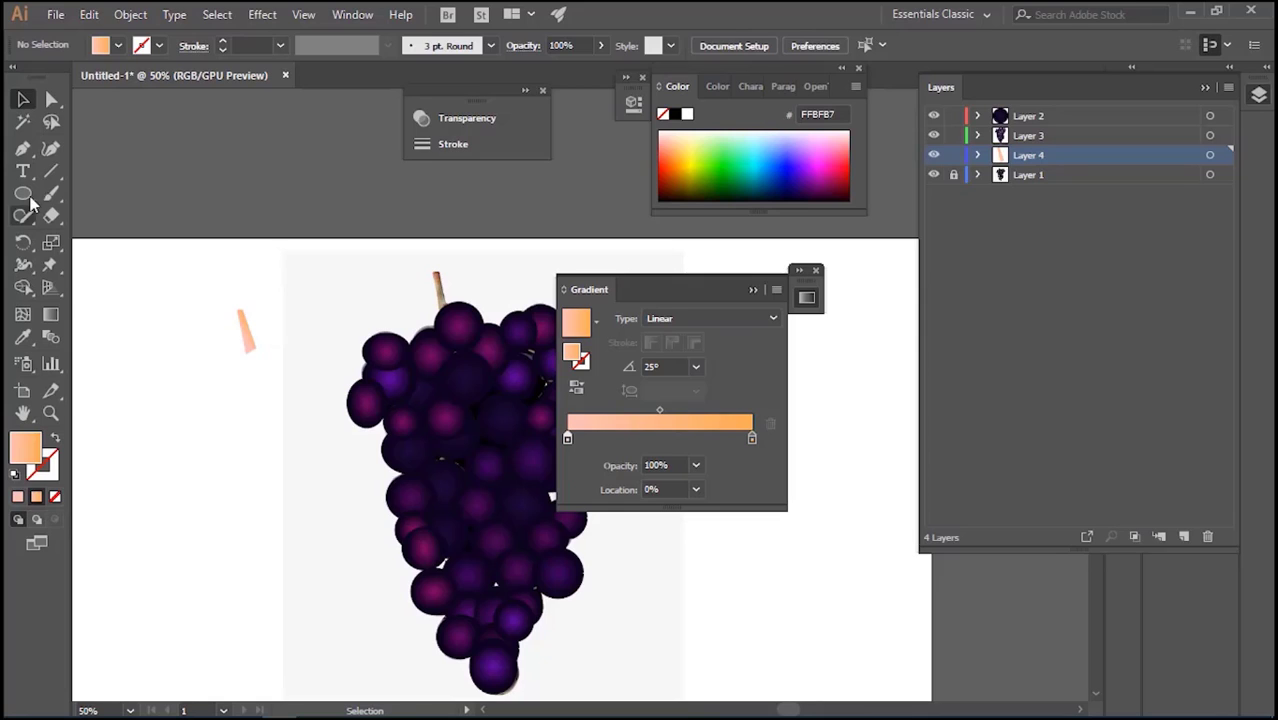
click(23, 148)
click(250, 352)
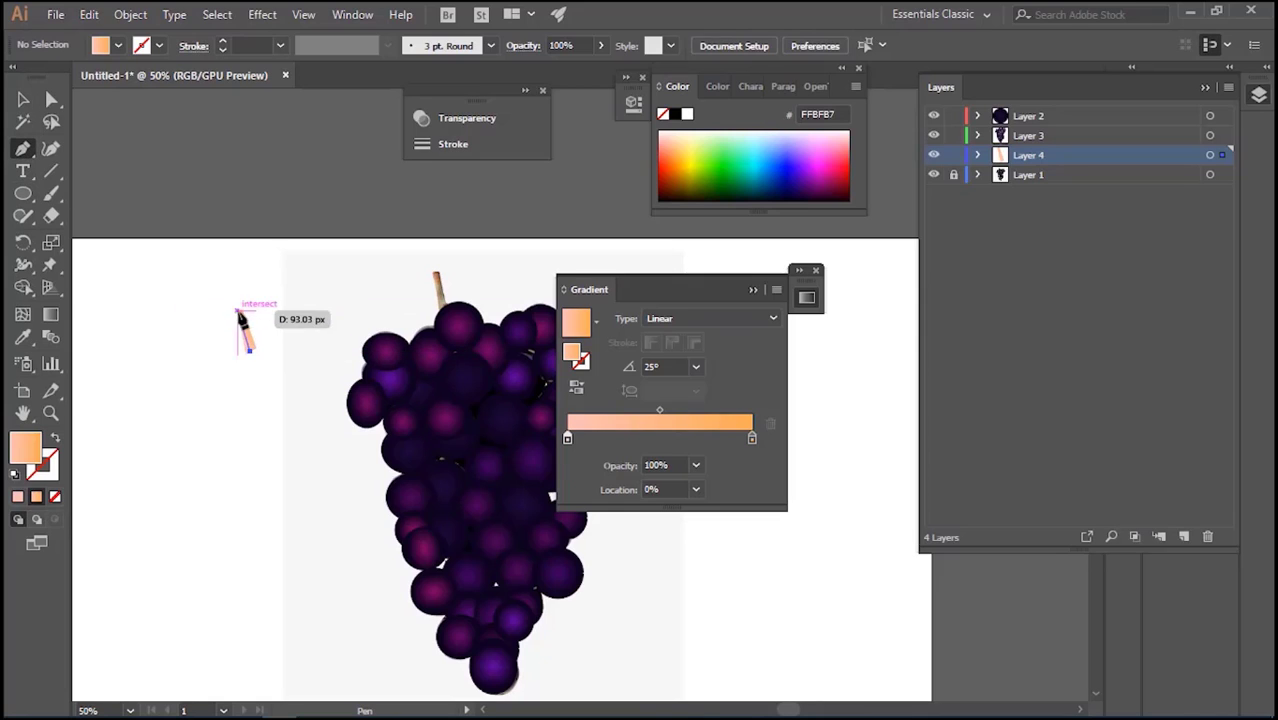
click(238, 310)
click(252, 352)
key(i)
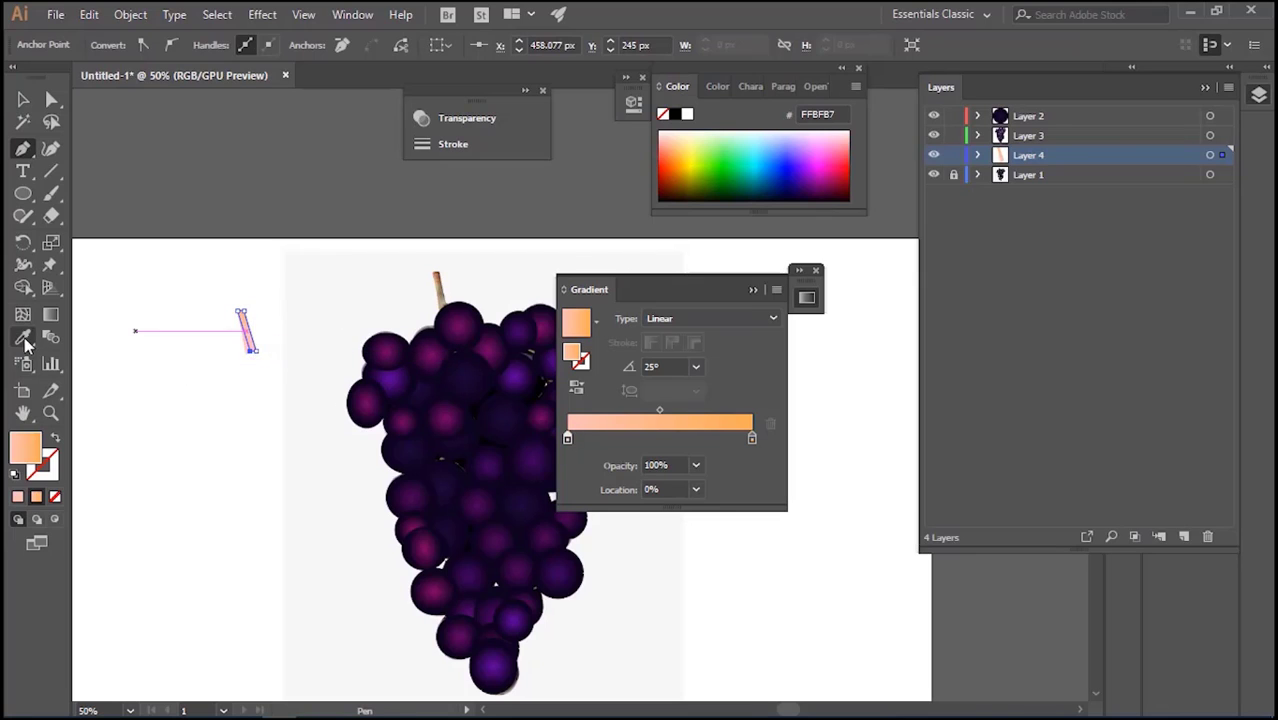
click(437, 282)
key(v)
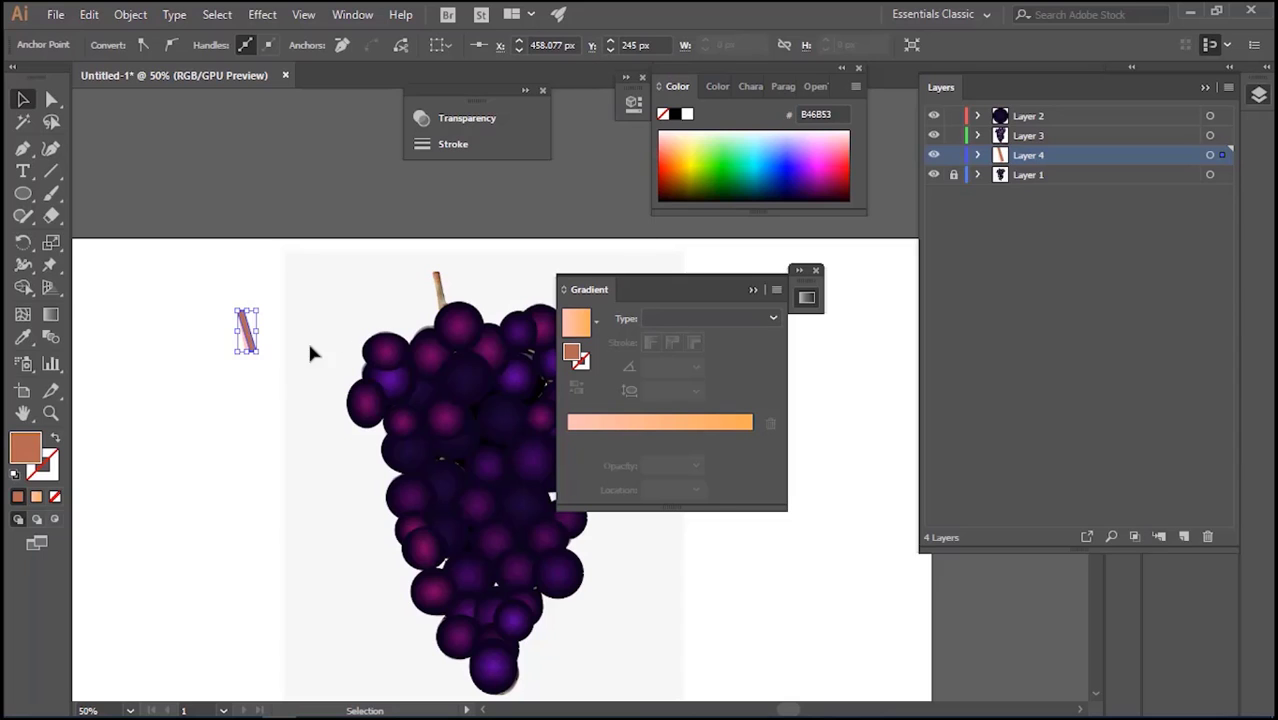
Lighten the shading strip's fill colour to E8927C
double_click(25, 447)
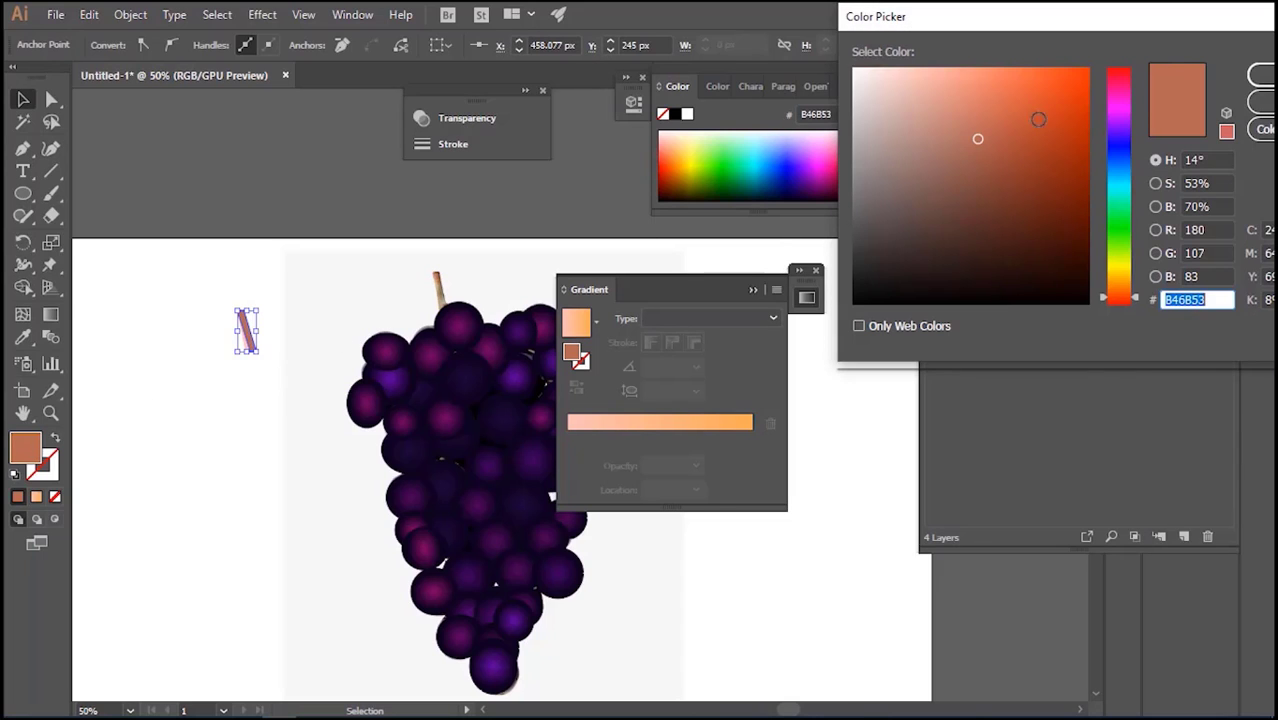
drag(978, 138, 962, 84)
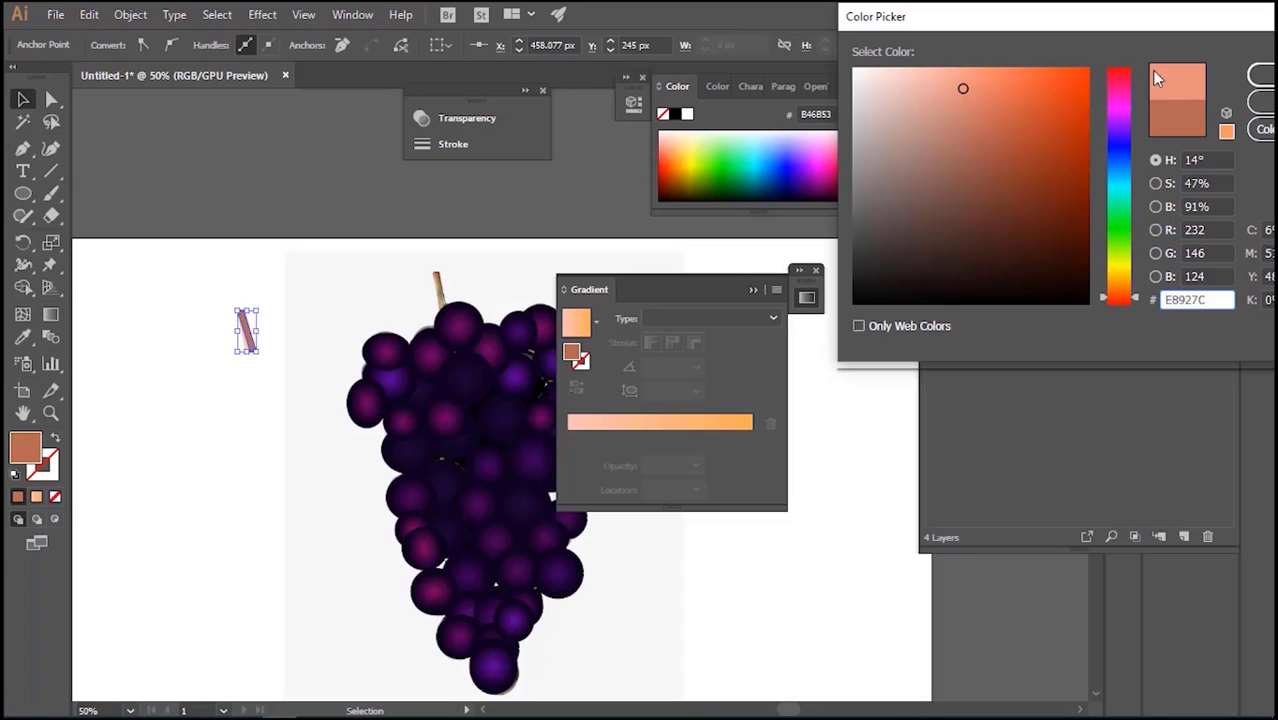
click(1261, 75)
click(345, 262)
Shift the shading strip up to the stem's top edge and adjust its corner points to follow the stem's outline
click(245, 330)
key(ctrl+plus)
key(ctrl+plus)
key(ctrl+plus)
drag(393, 308, 178, 330)
key(a)
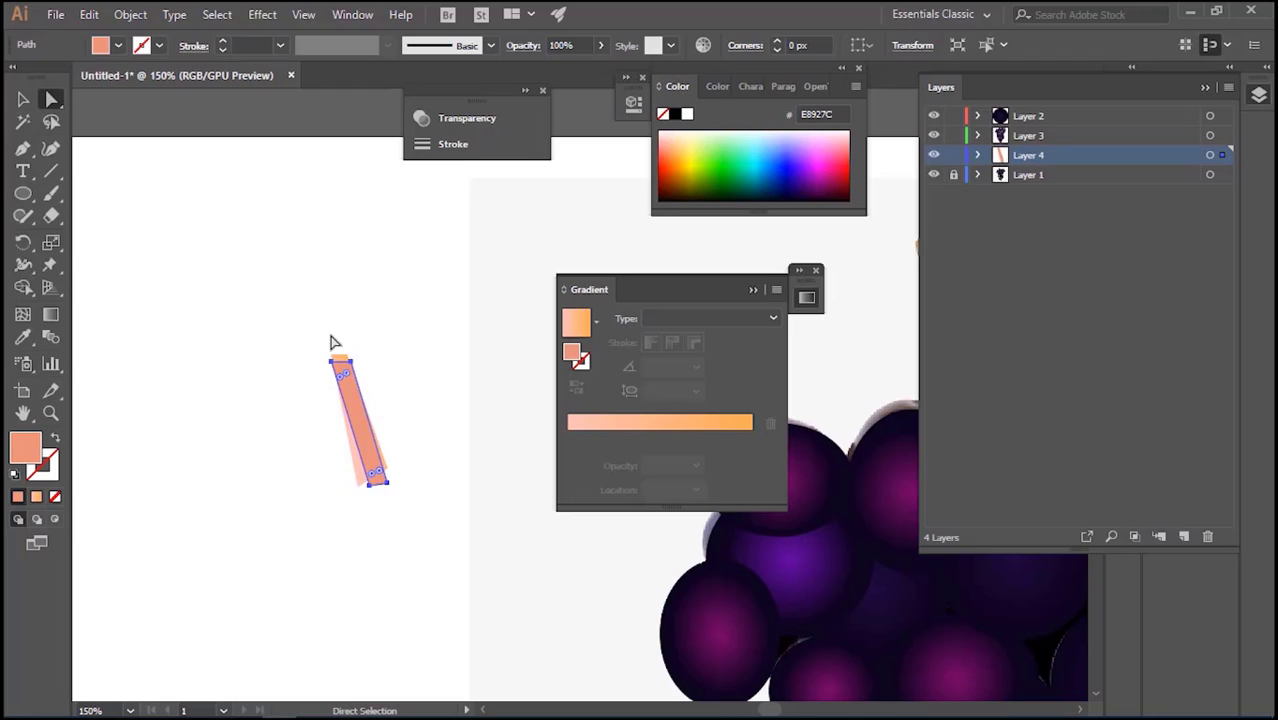
drag(356, 401, 343, 354)
click(332, 354)
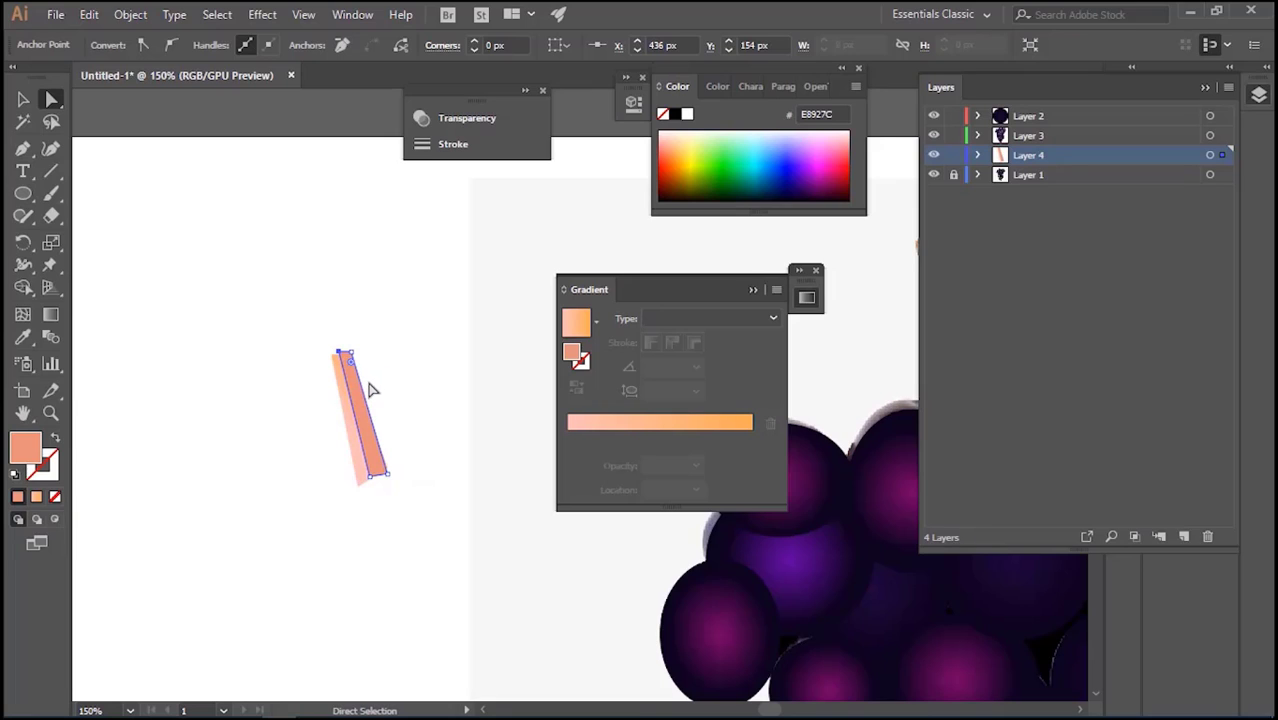
drag(390, 473, 386, 466)
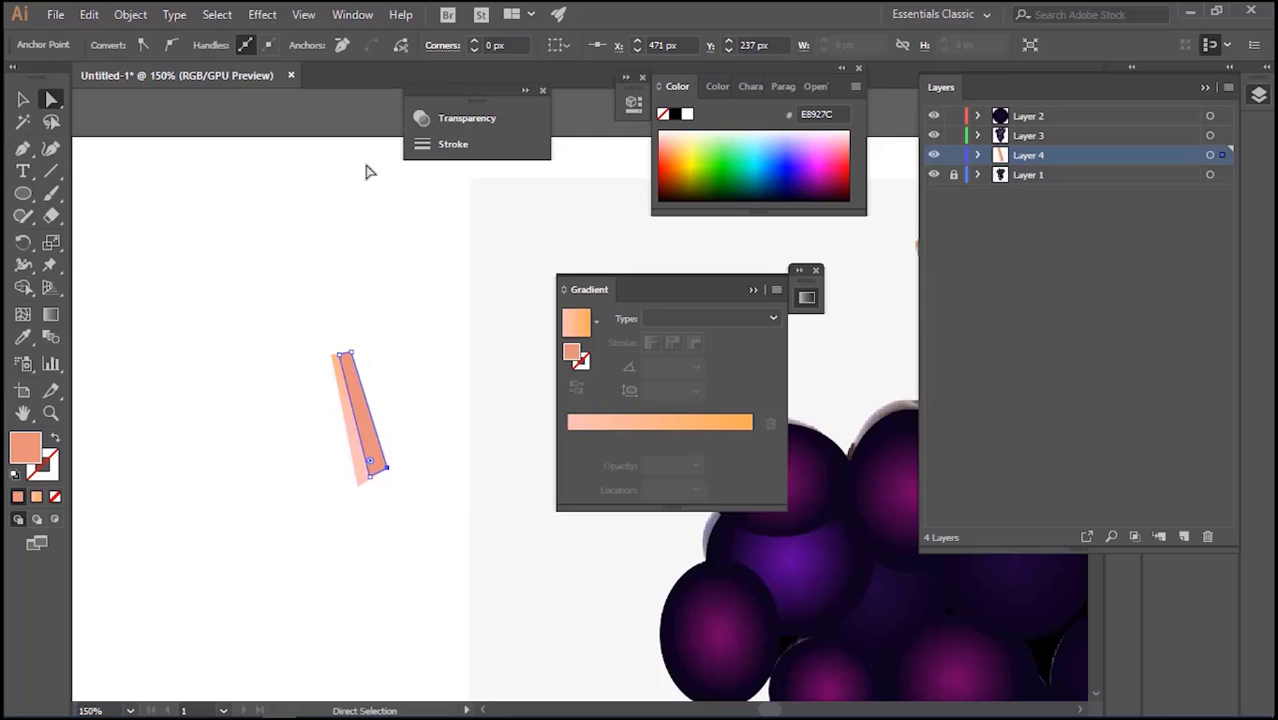
click(23, 101)
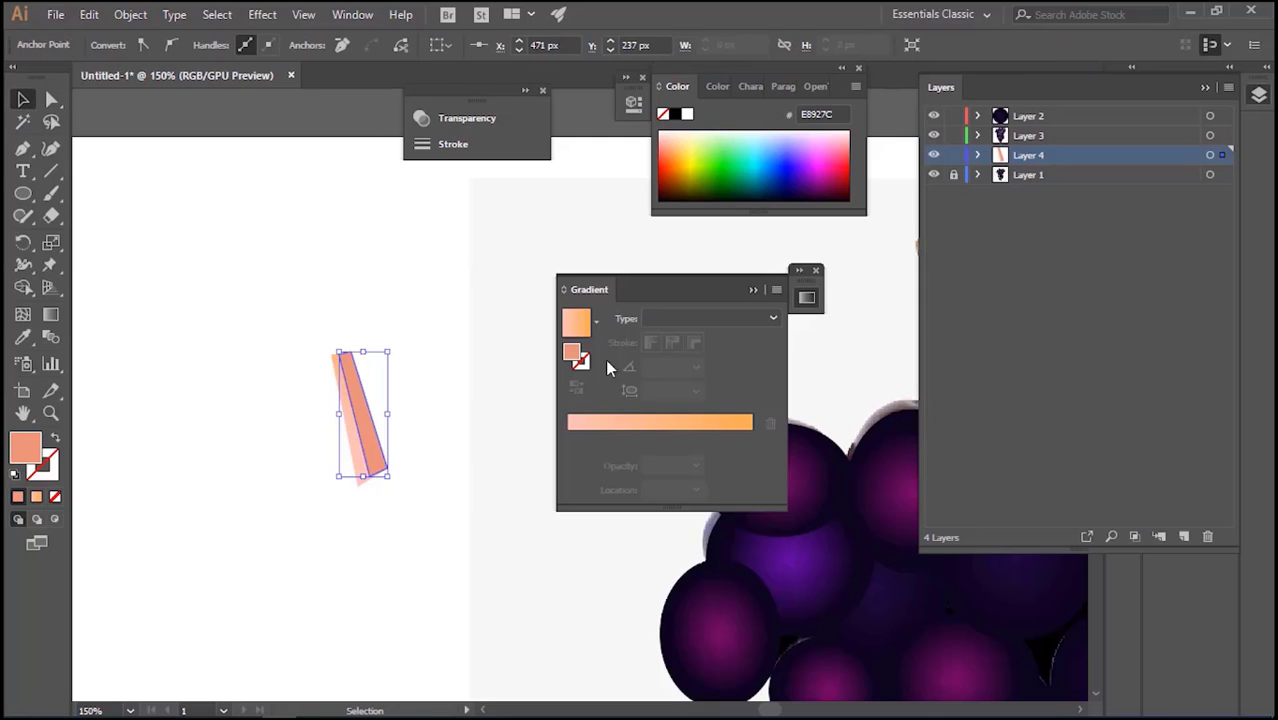
Set the shading strip's fill to the lighter pink F9B5A7
double_click(30, 449)
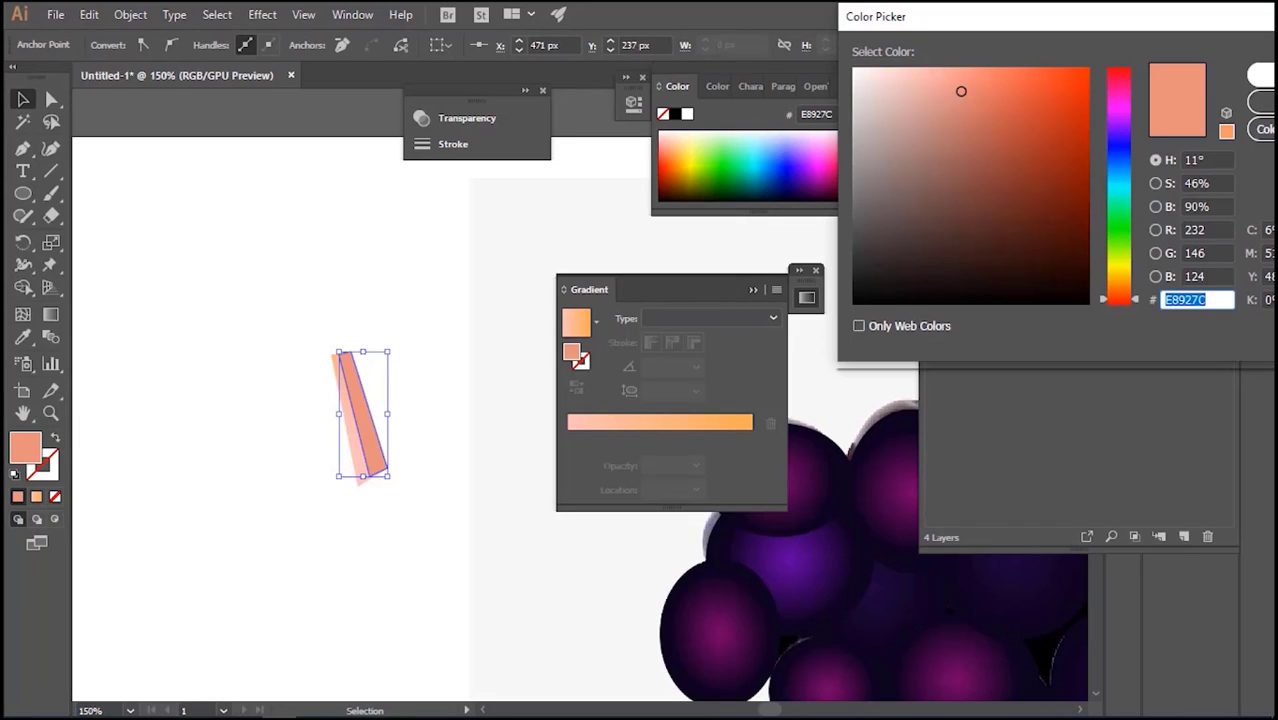
click(1264, 78)
click(931, 73)
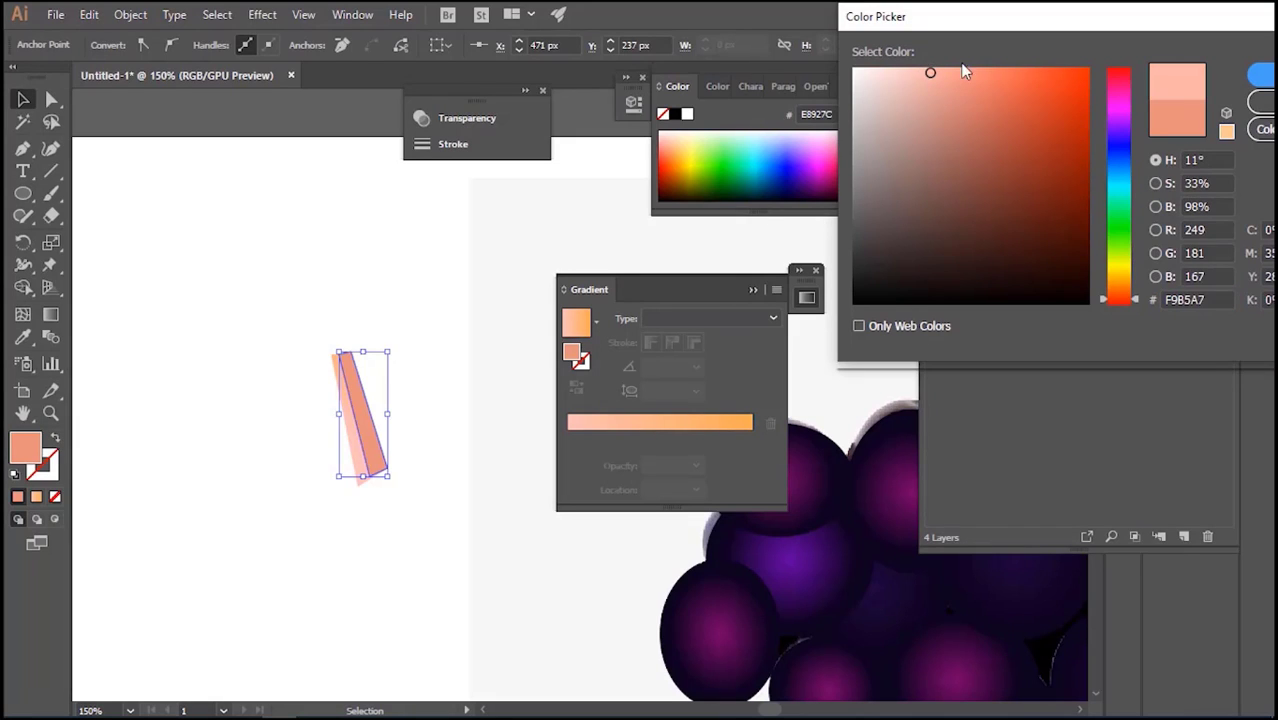
click(1252, 80)
click(472, 254)
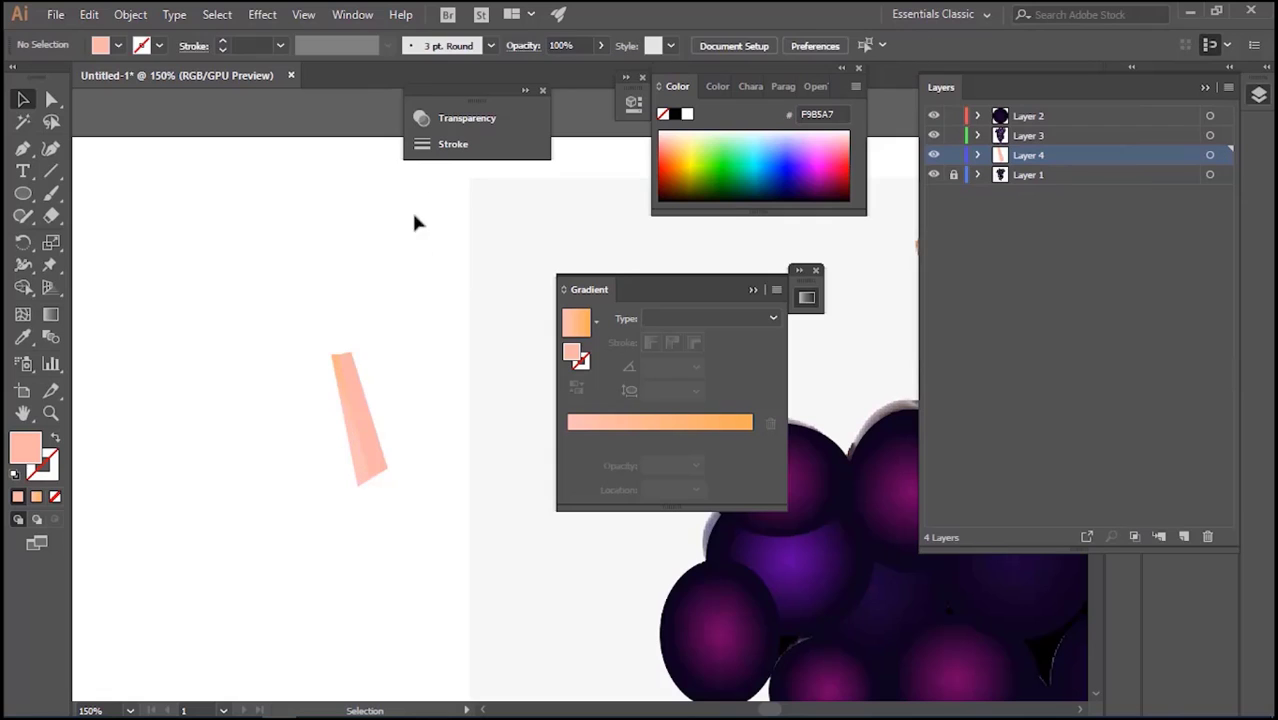
Darken the fill of the stem's shading strip to E29D91
click(365, 418)
double_click(25, 448)
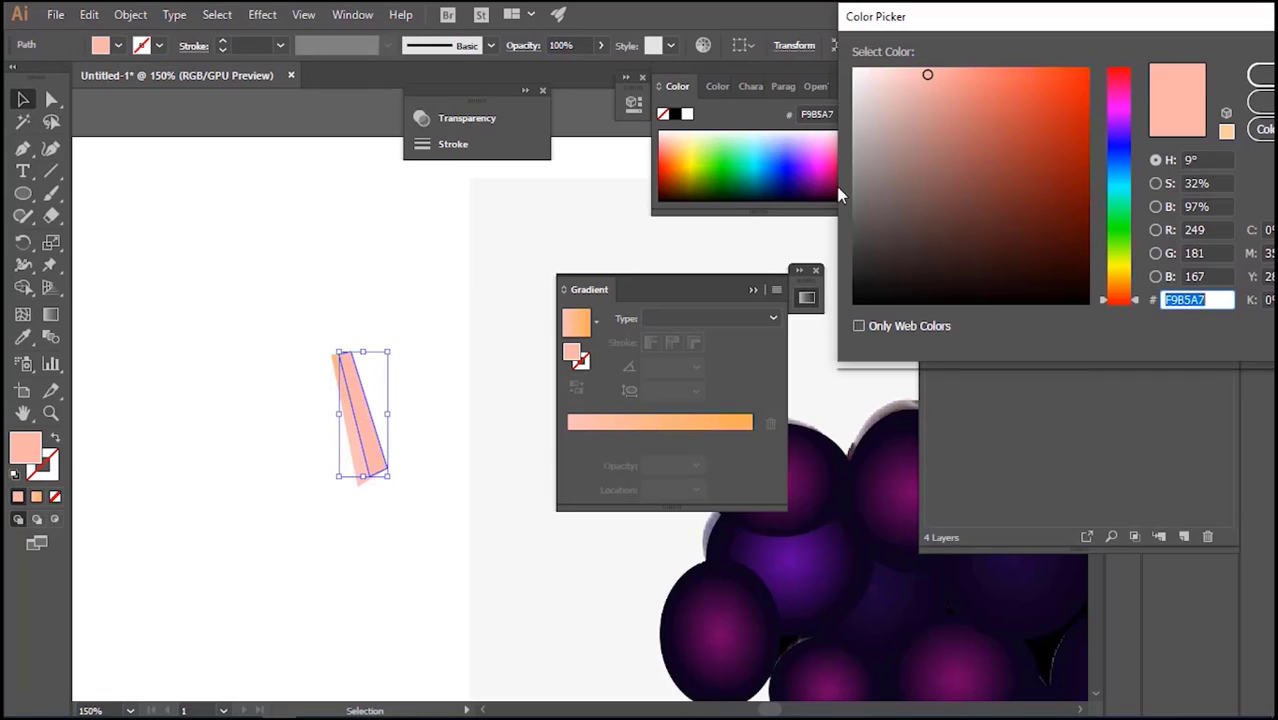
click(937, 94)
click(1260, 76)
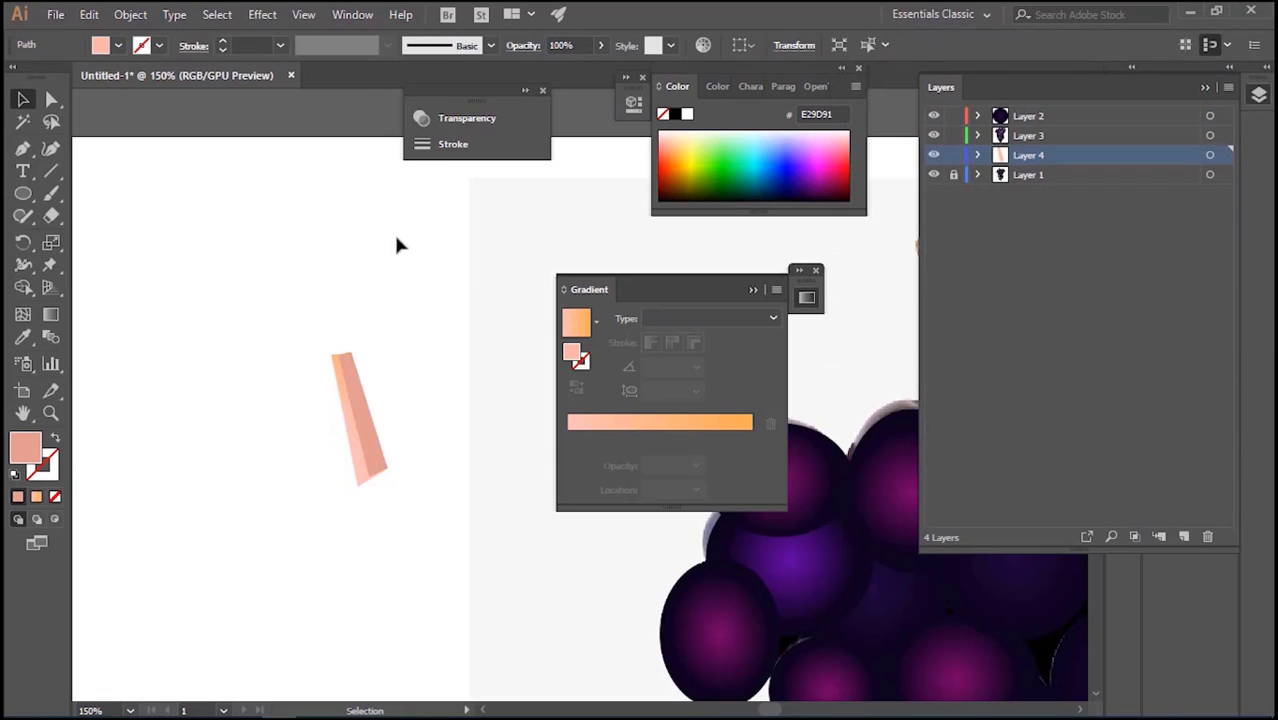
click(369, 235)
Group all the stem's shapes and move the group onto the photographed stem above the grapes
drag(265, 342, 446, 512)
click(130, 14)
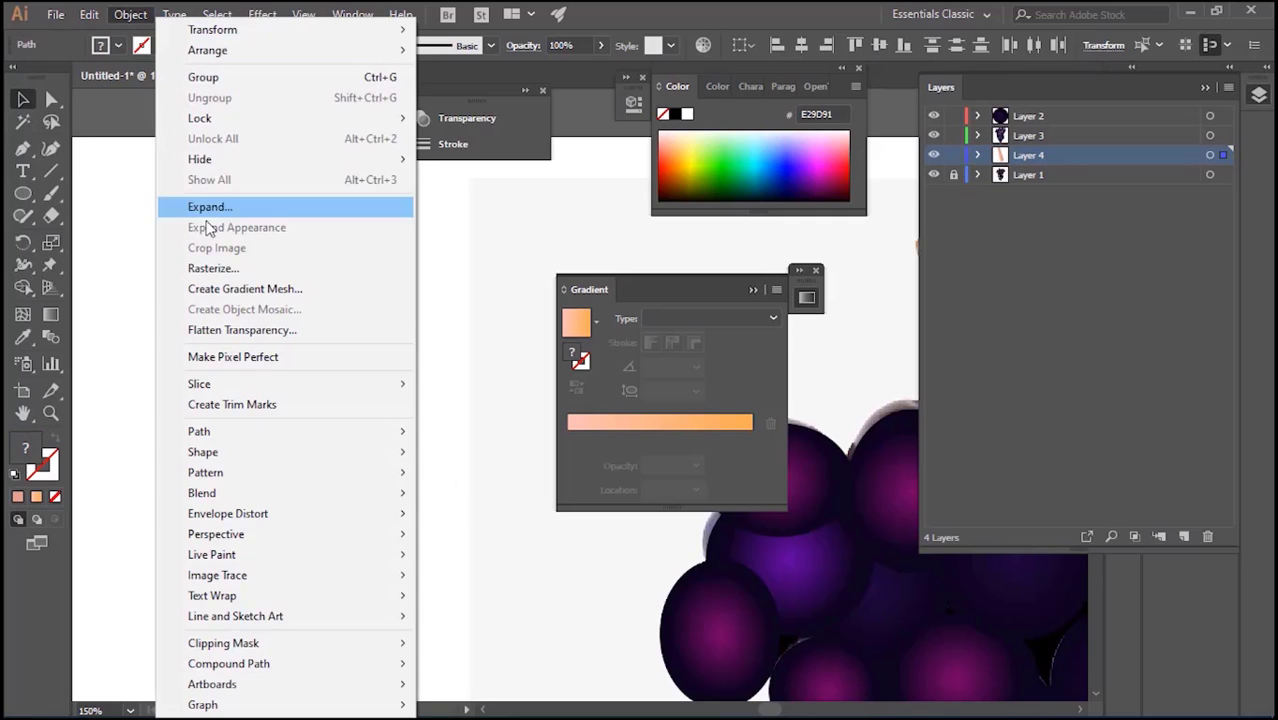
click(203, 77)
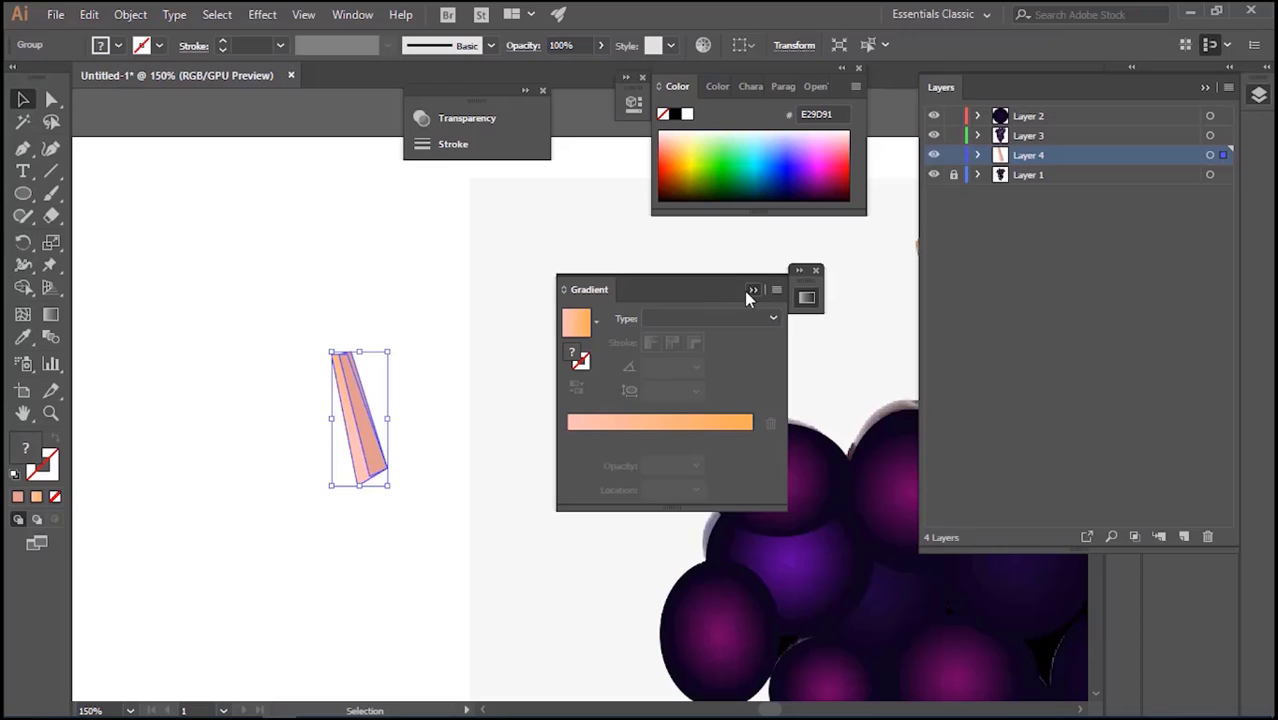
scroll(686, 337, down, 2)
drag(453, 404, 463, 362)
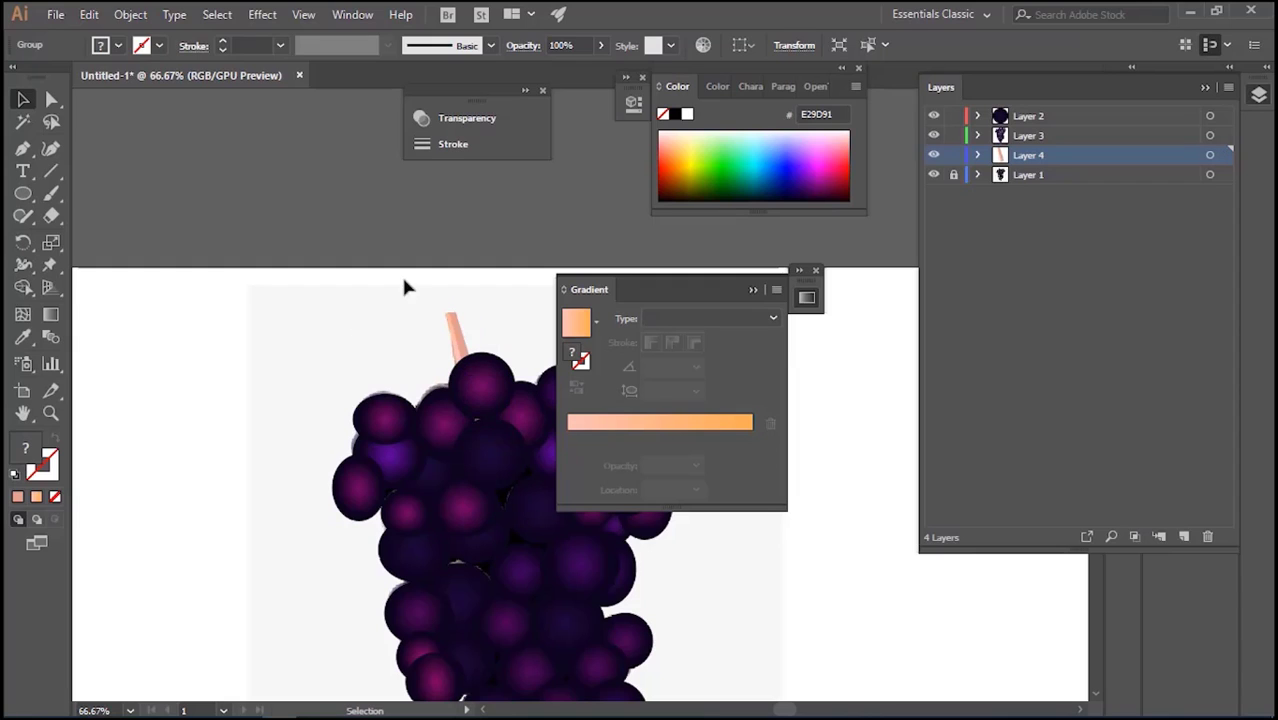
click(396, 277)
click(753, 289)
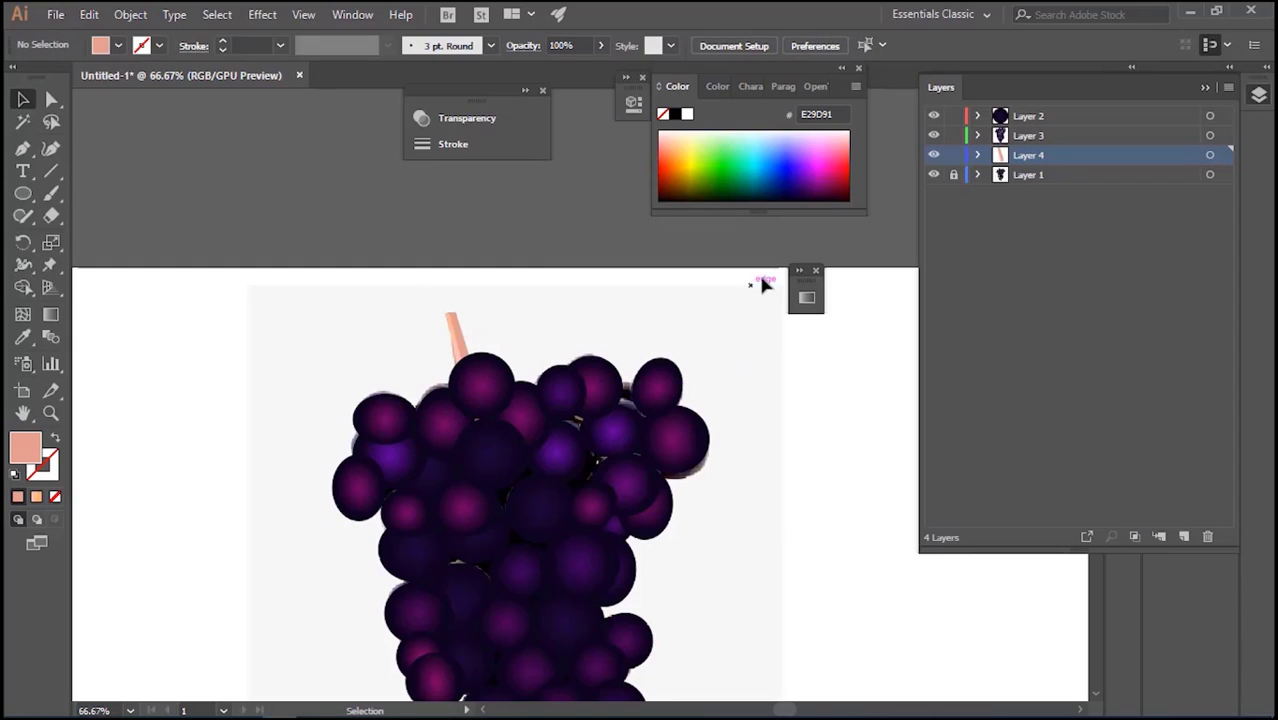
On a new layer above the stem, draw a narrow four-point strip along the stem's right edge with the Pen tool
click(1183, 540)
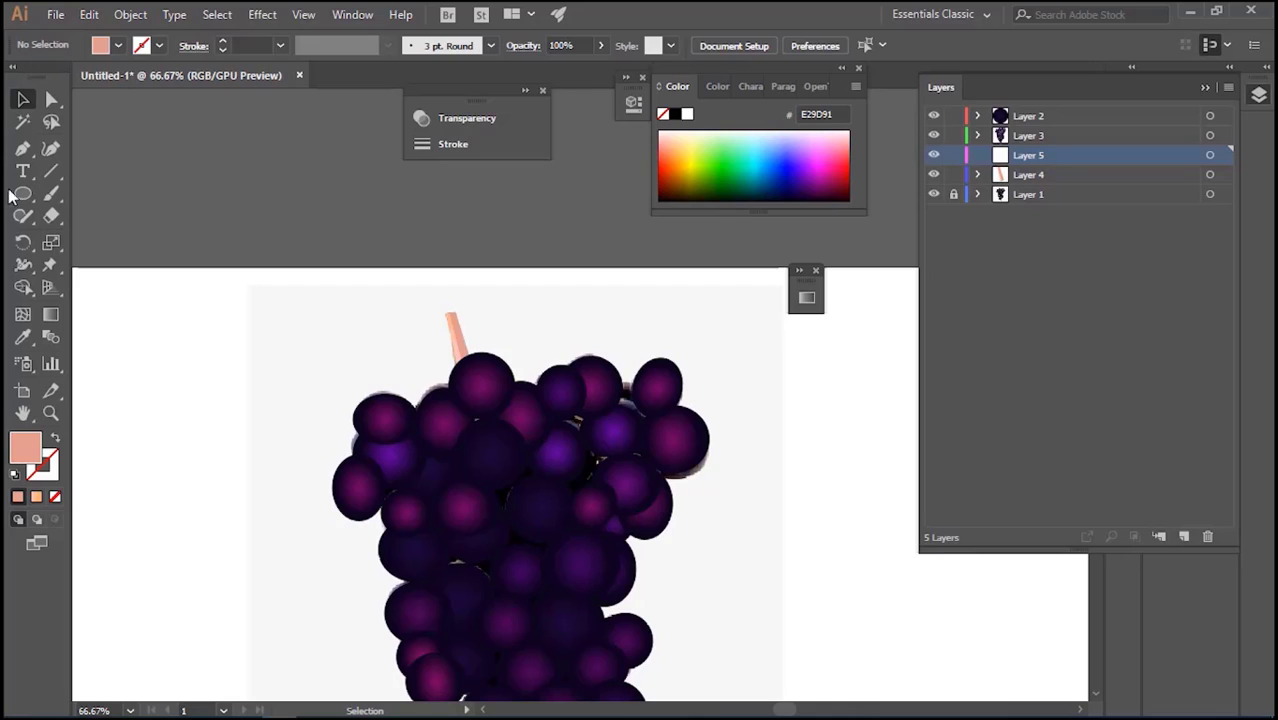
click(23, 148)
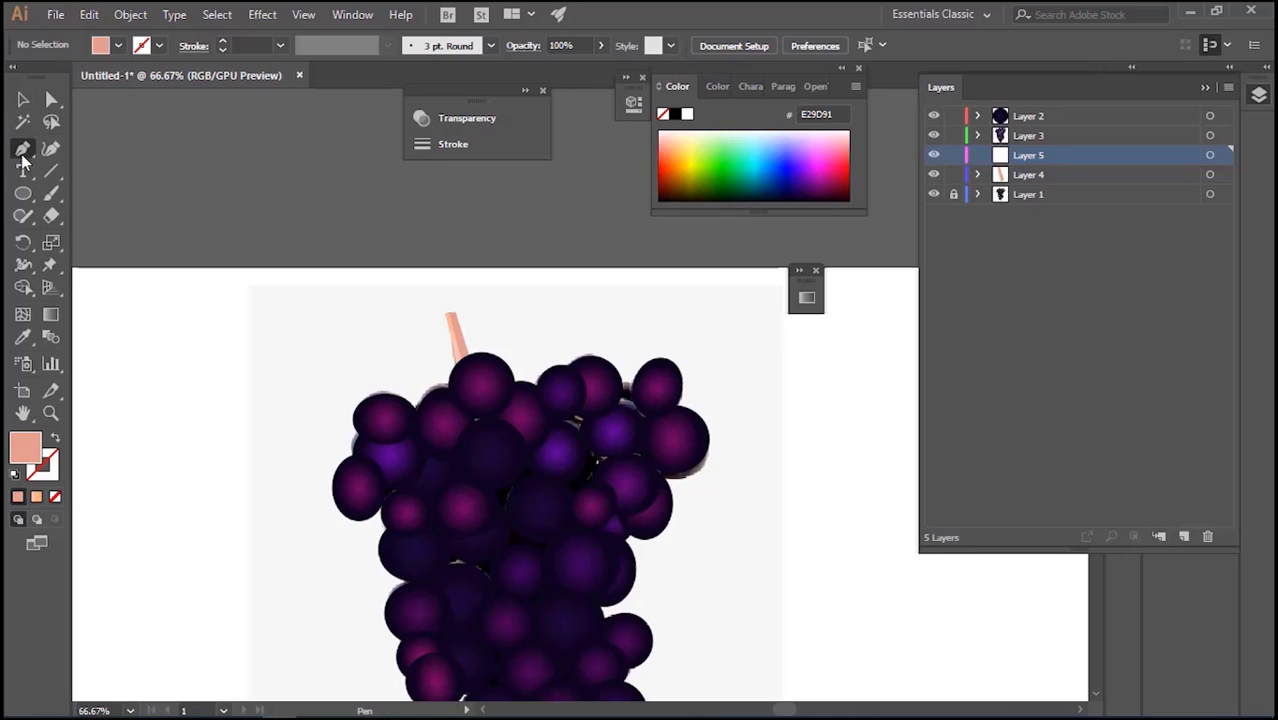
click(465, 370)
click(450, 315)
click(450, 315)
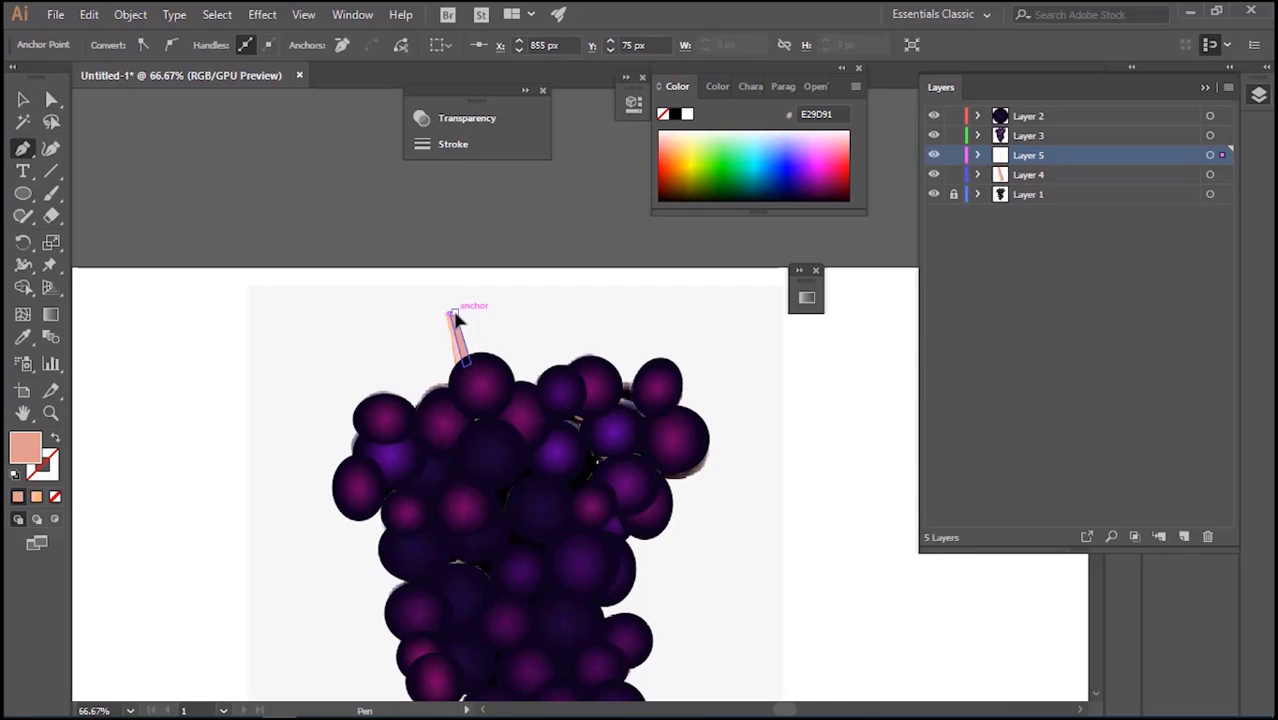
click(465, 372)
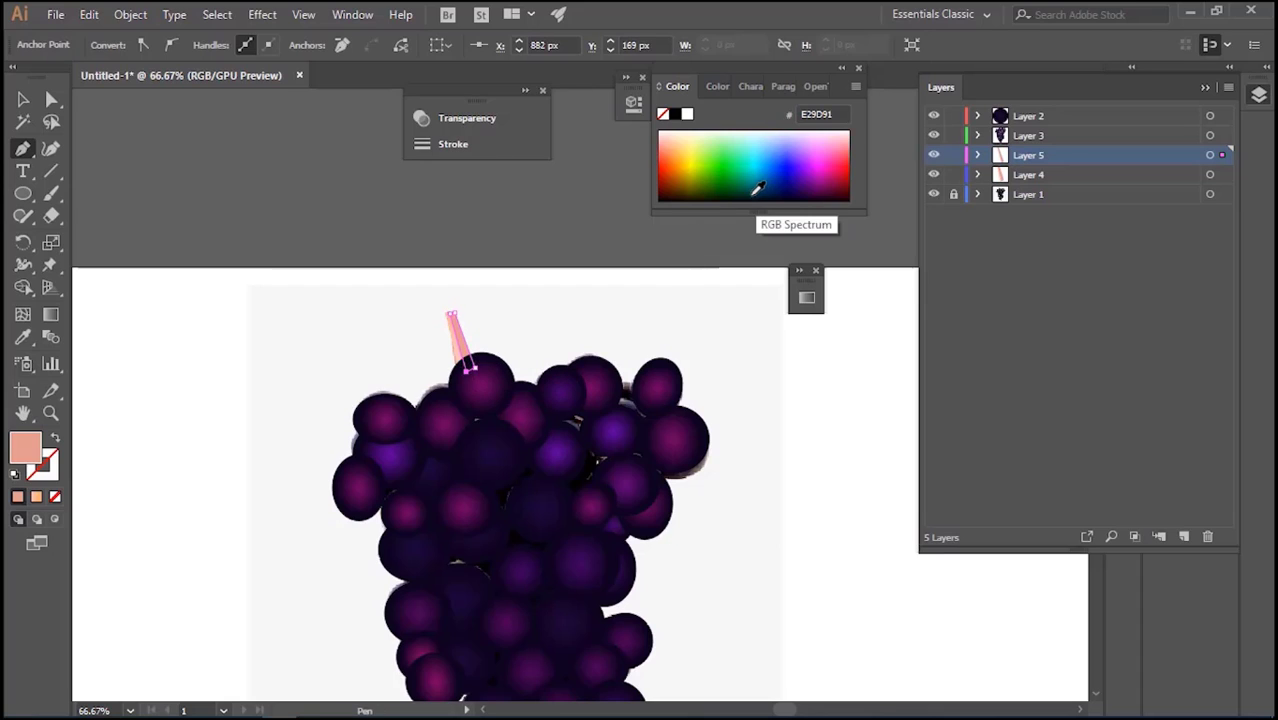
Try various orange, yellow and pink fill colours on the new strip, ending with coral FF695B
click(677, 147)
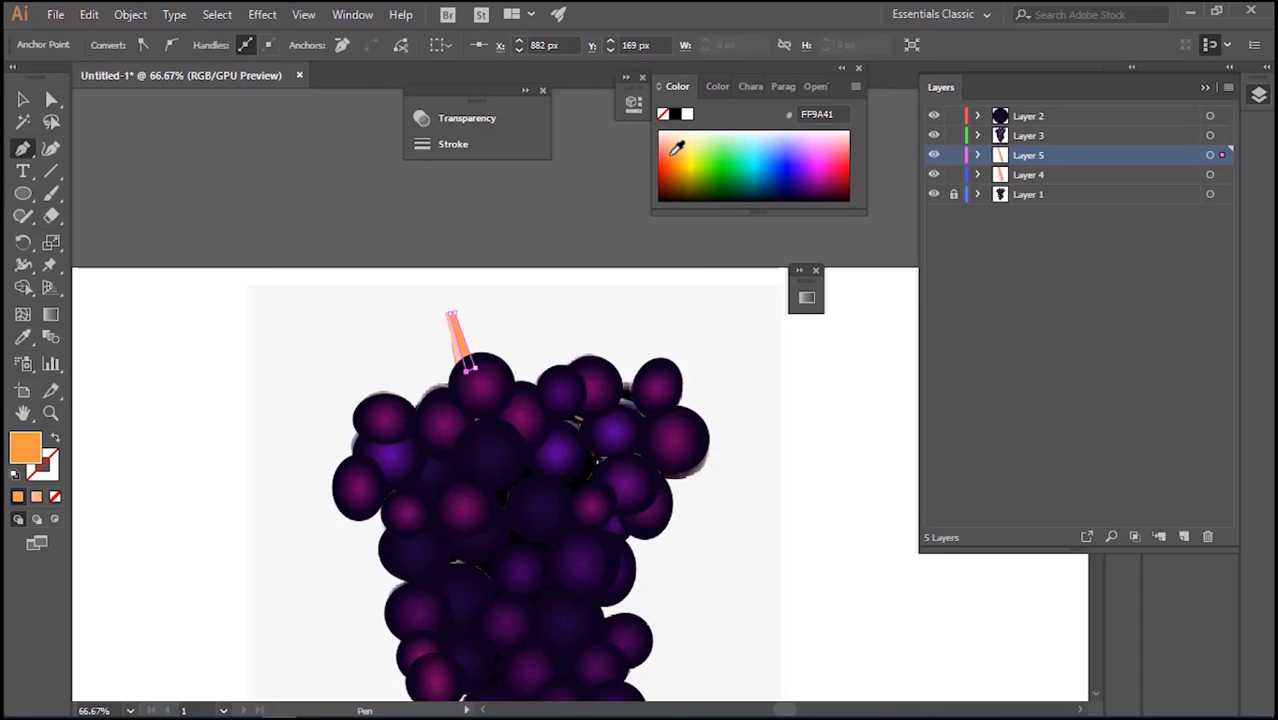
click(671, 156)
click(690, 135)
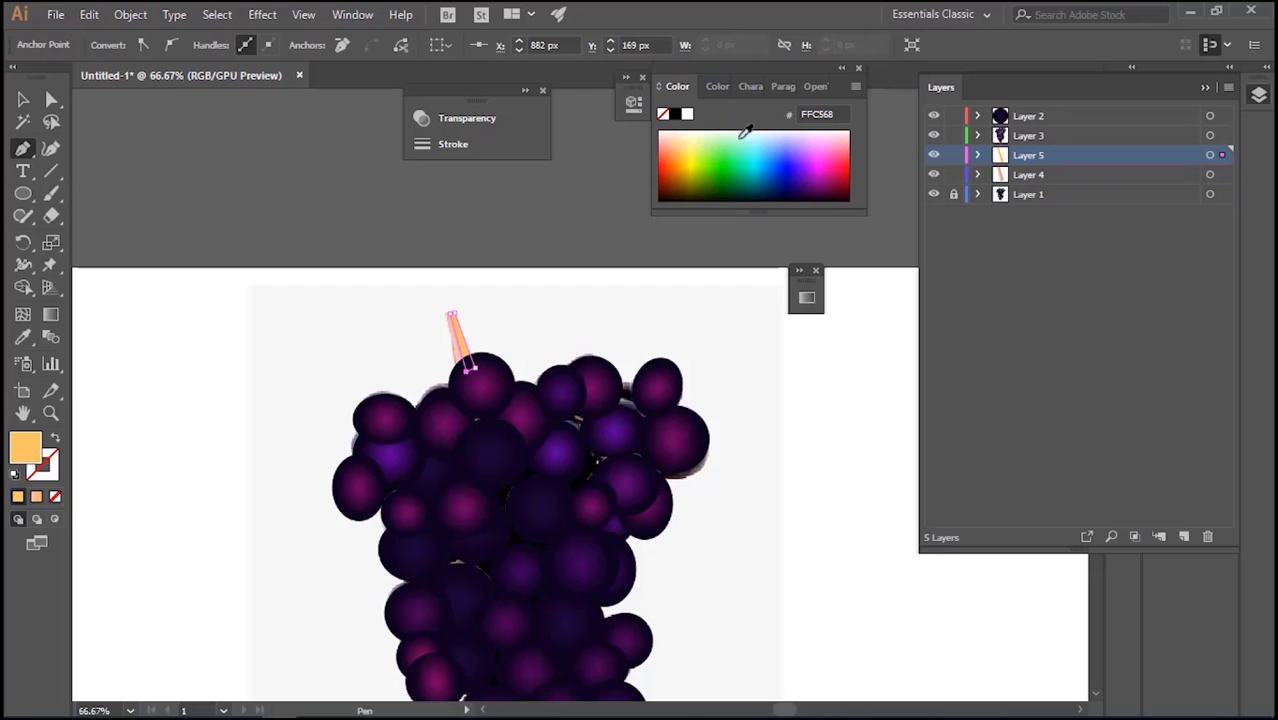
click(805, 148)
click(798, 160)
click(796, 187)
click(761, 177)
click(762, 162)
click(750, 157)
click(836, 168)
click(830, 140)
click(817, 158)
drag(817, 158, 839, 144)
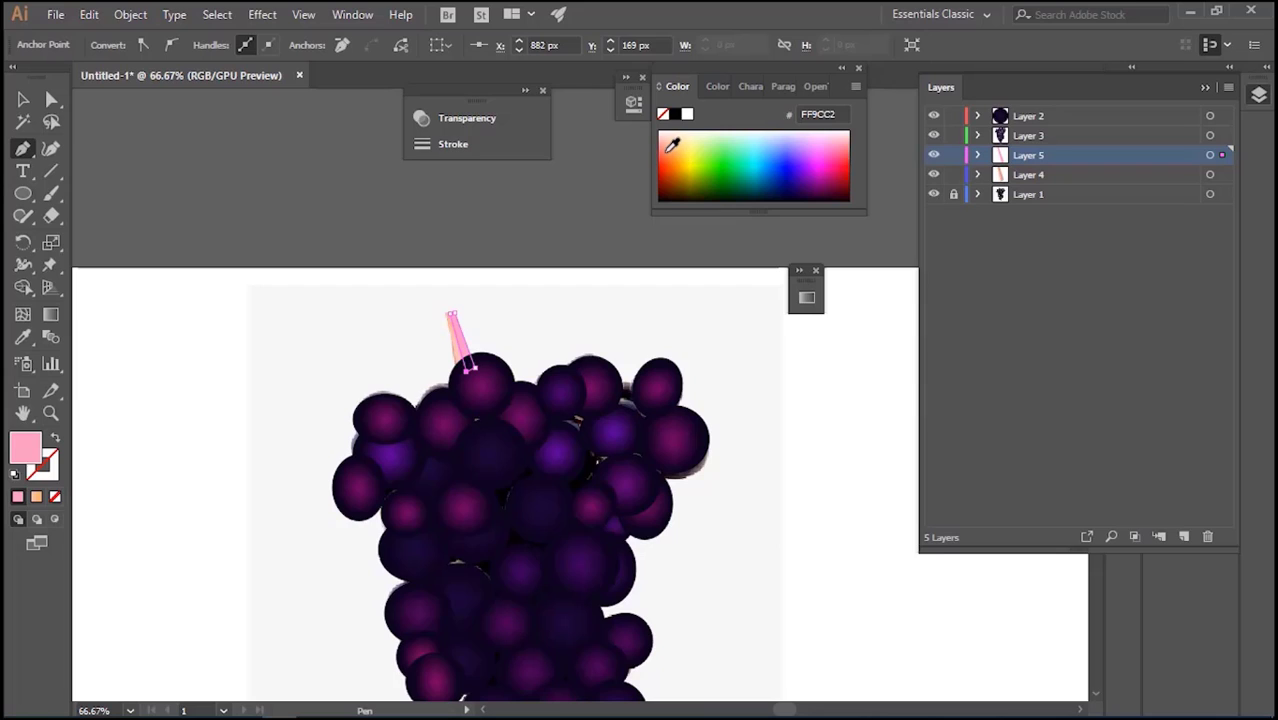
drag(675, 145, 658, 157)
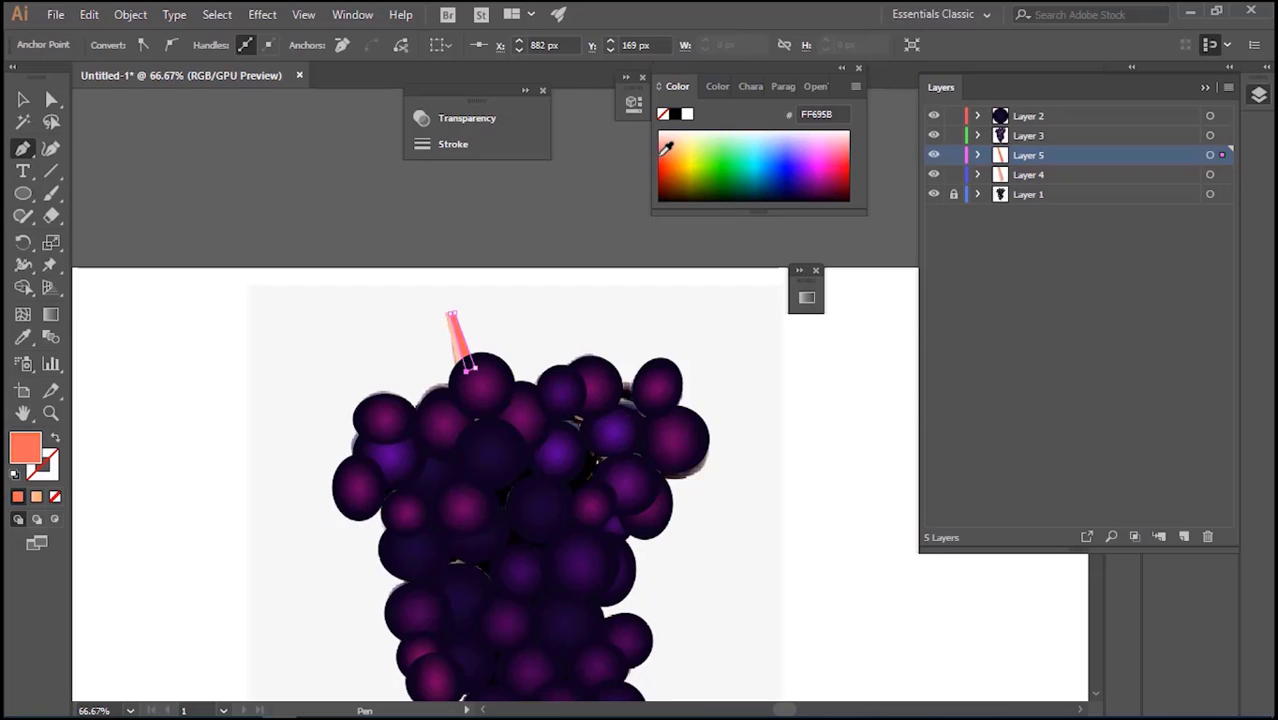
click(23, 99)
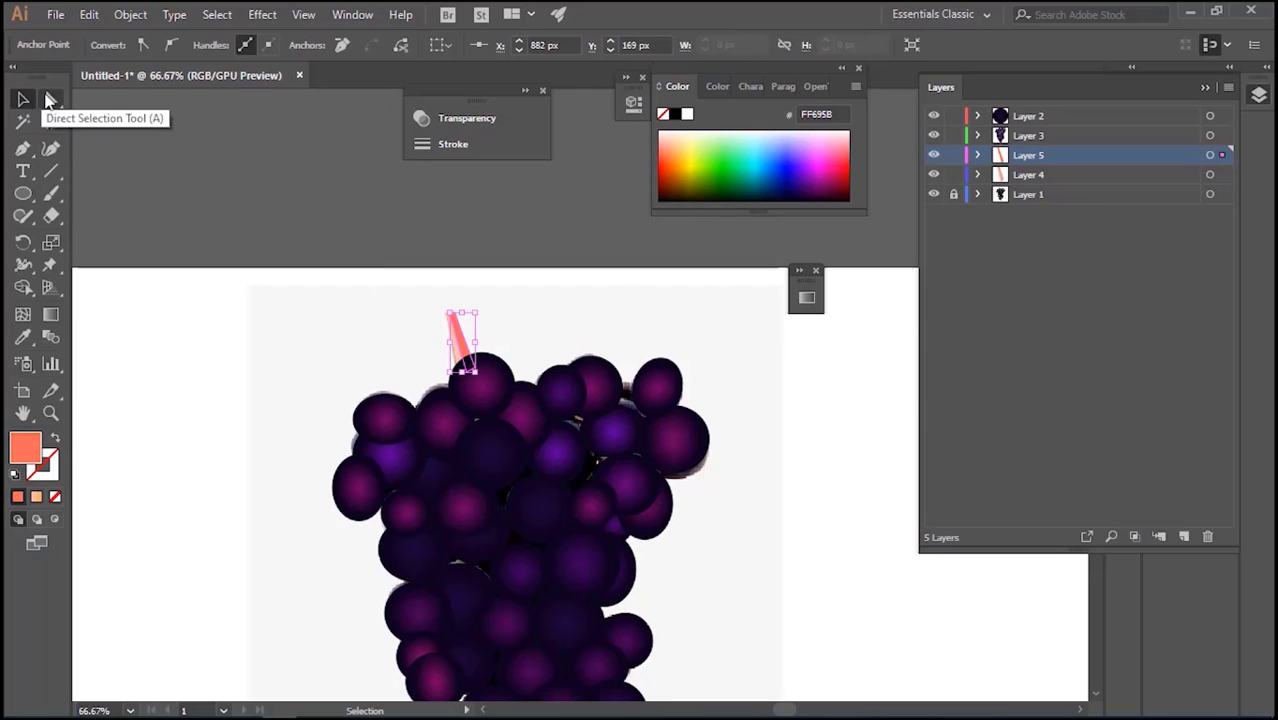
click(337, 178)
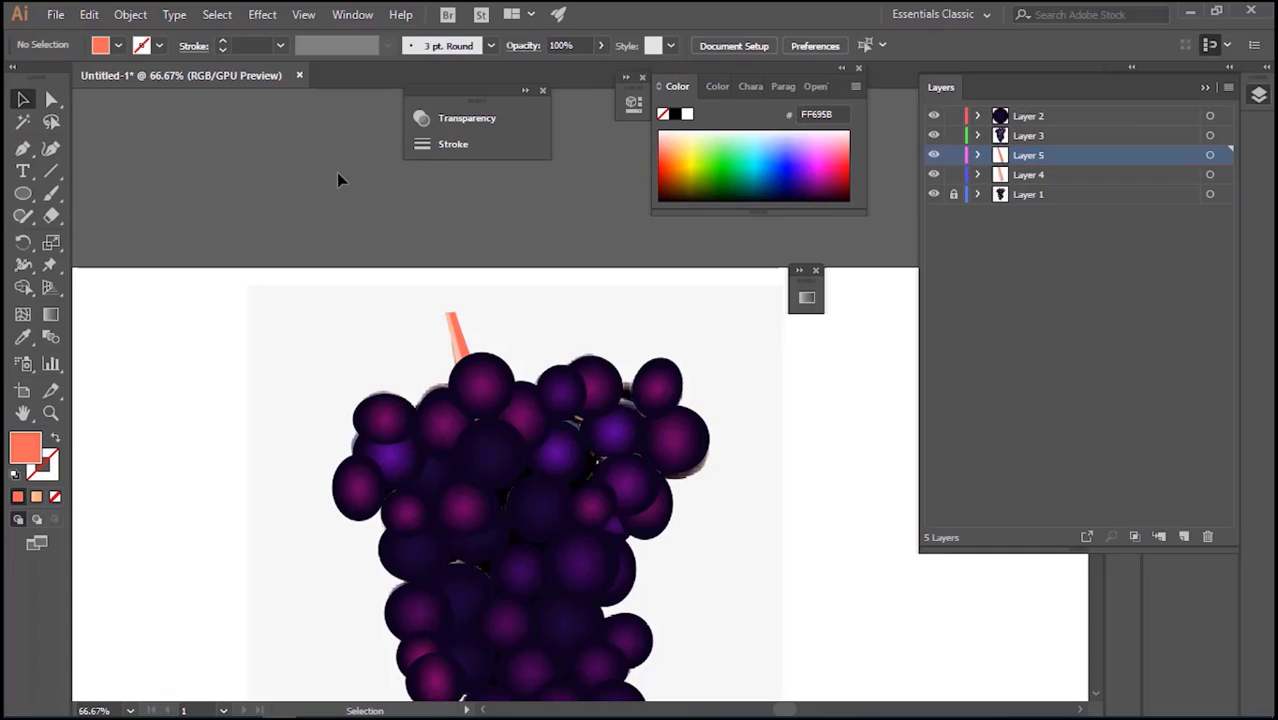
Set the new edge strip's fill to the soft salmon pink F99893
click(472, 344)
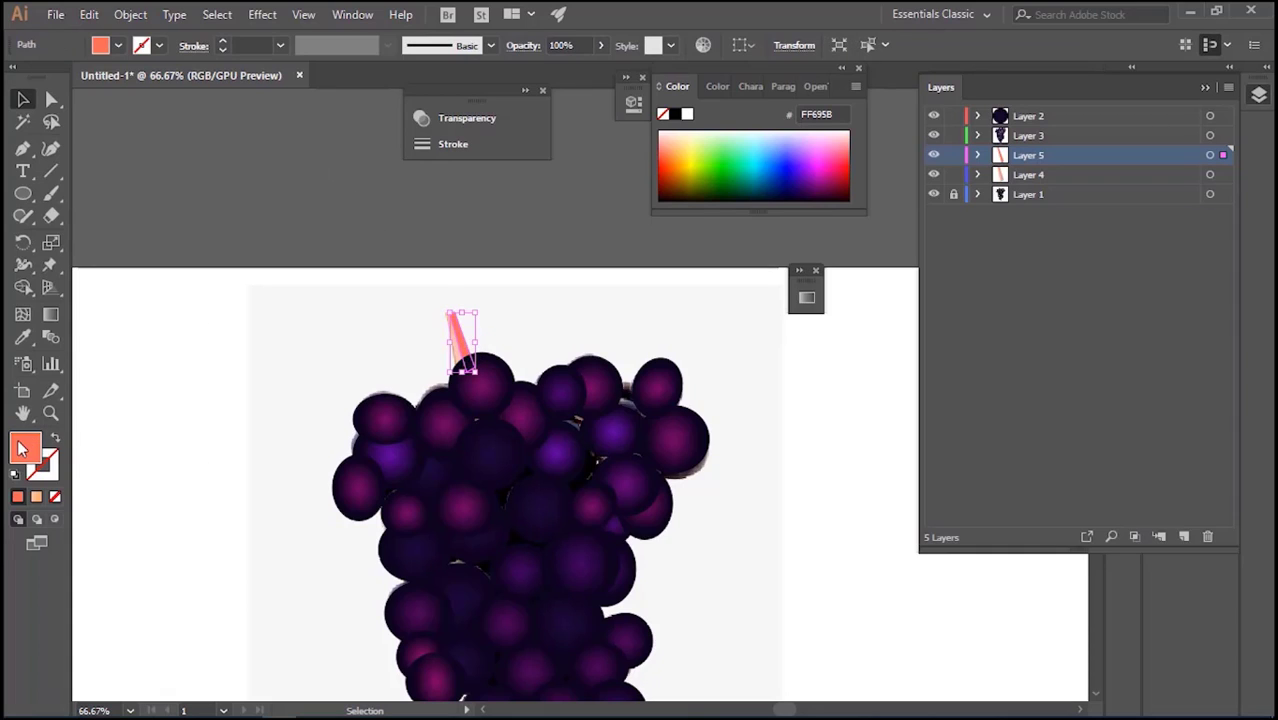
double_click(26, 453)
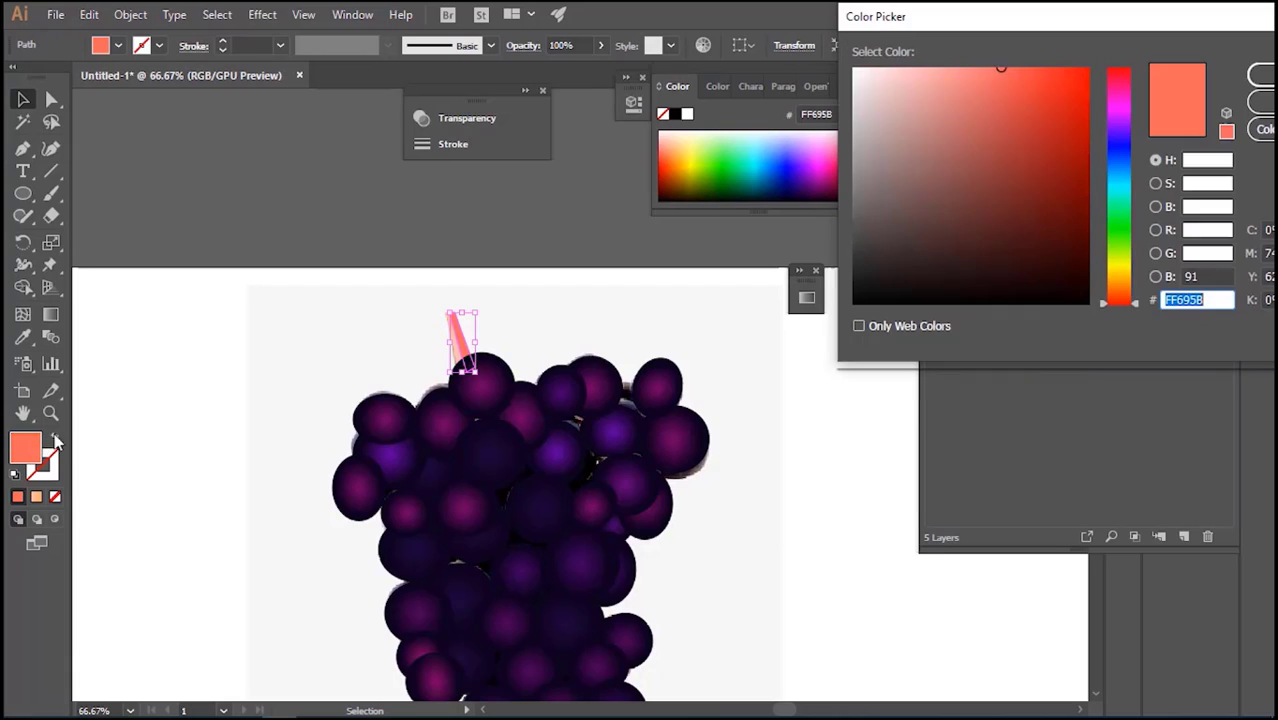
click(949, 73)
click(1262, 76)
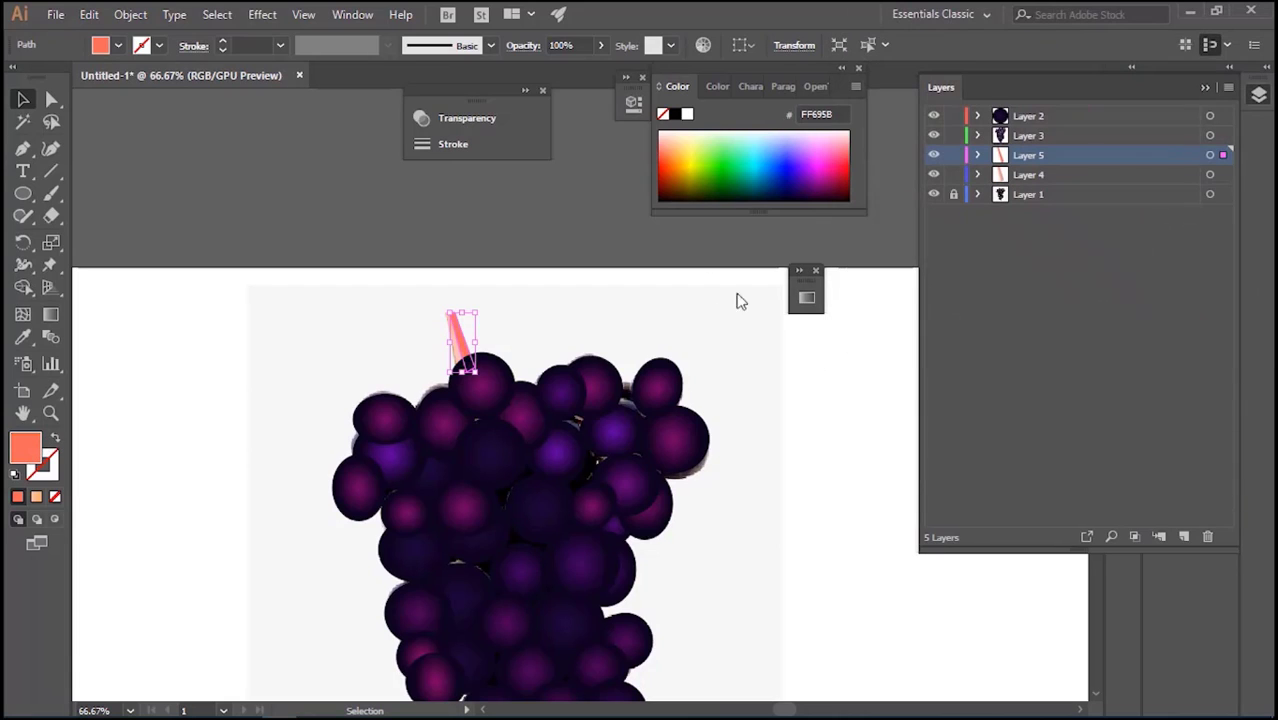
click(710, 281)
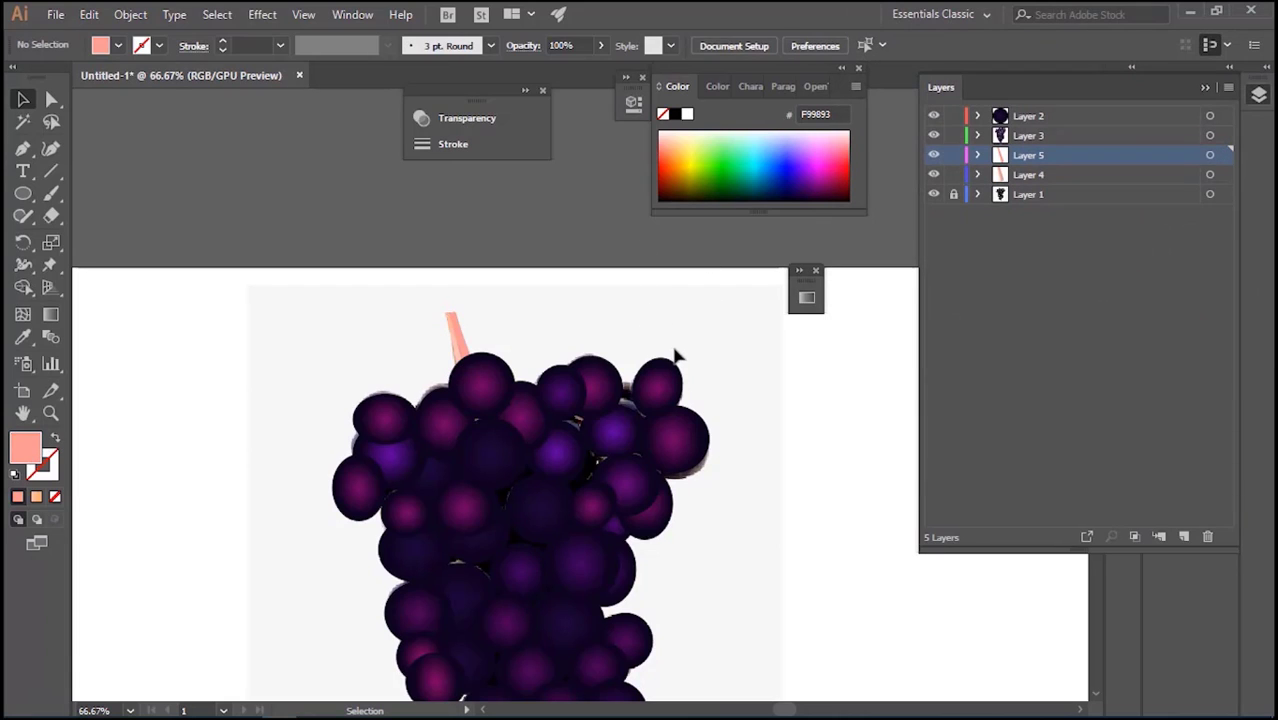
Get the Paintbrush ready for shading the stem with the darker red colour C45F5C
key(ctrl+minus)
key(ctrl+minus)
key(ctrl+minus)
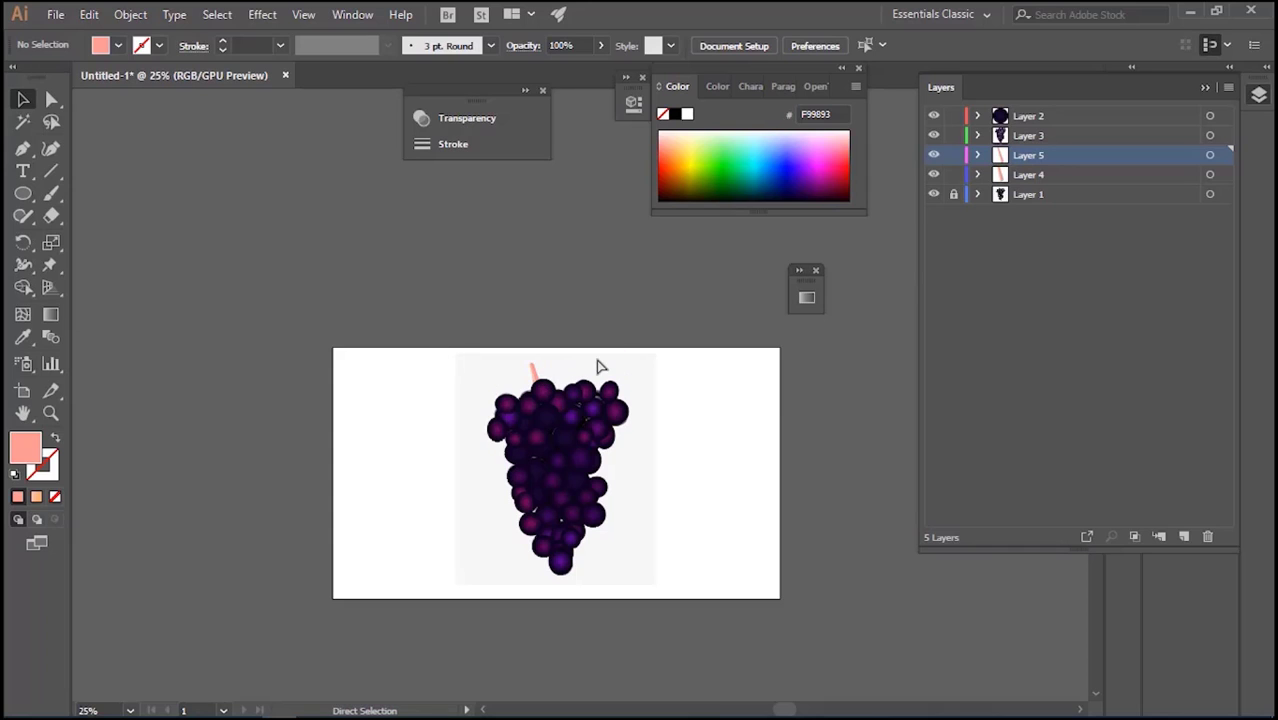
key(ctrl+plus)
key(ctrl+plus)
key(ctrl+plus)
key(ctrl+plus)
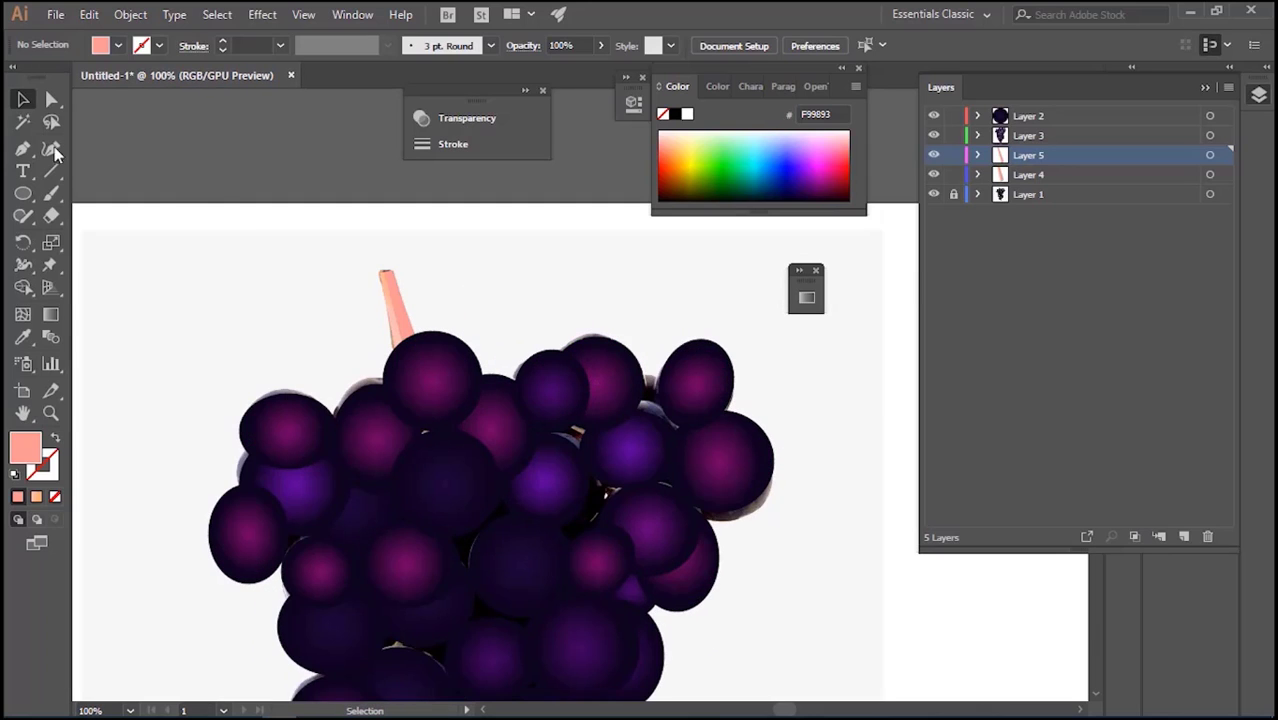
click(52, 196)
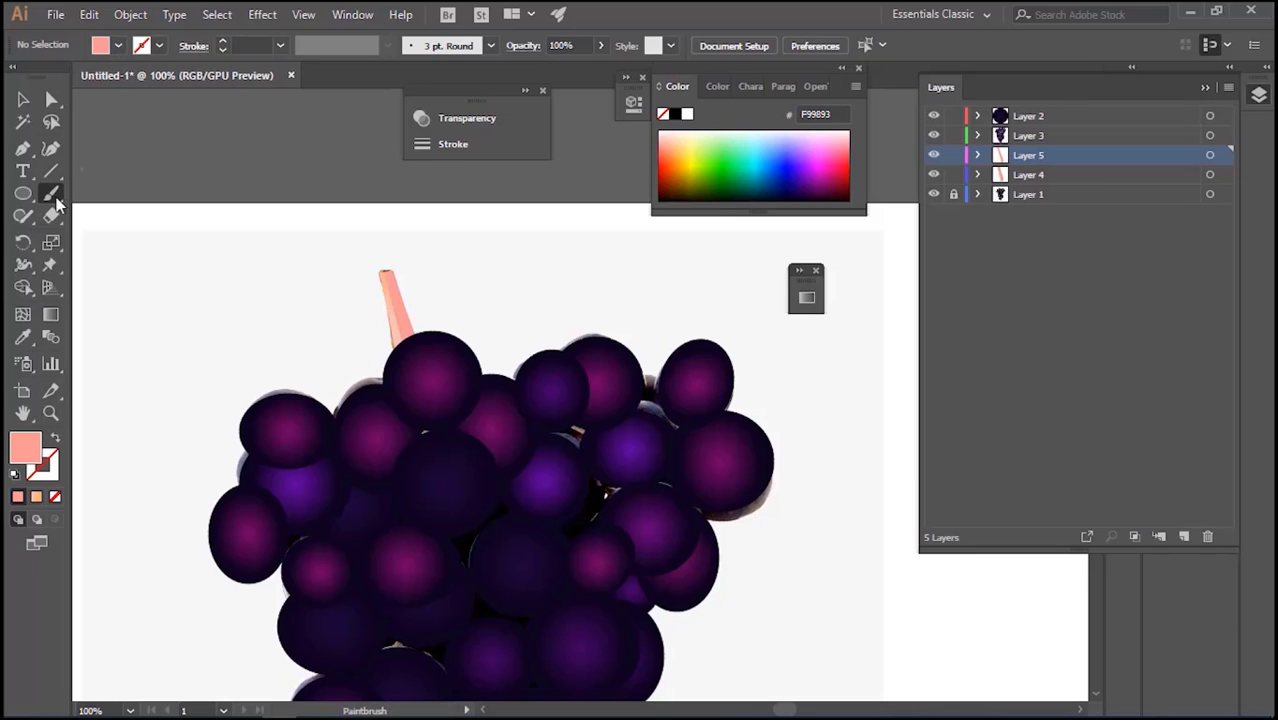
double_click(25, 447)
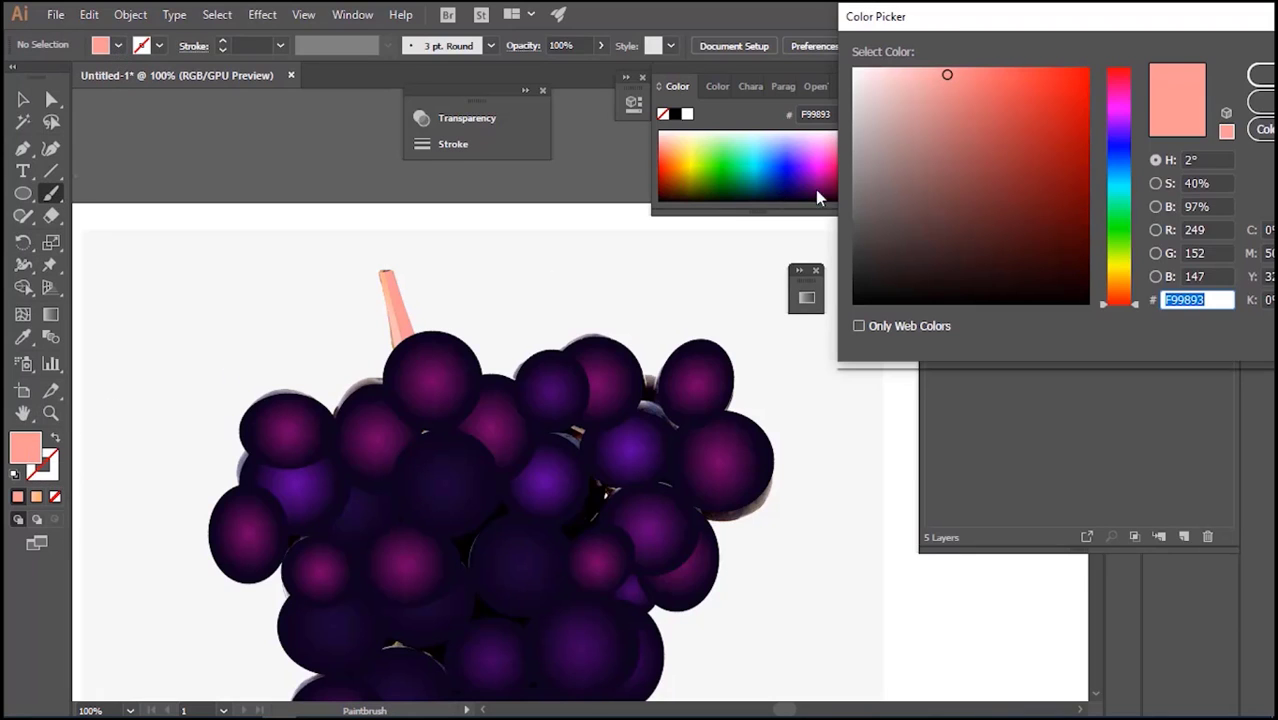
click(978, 118)
click(1260, 76)
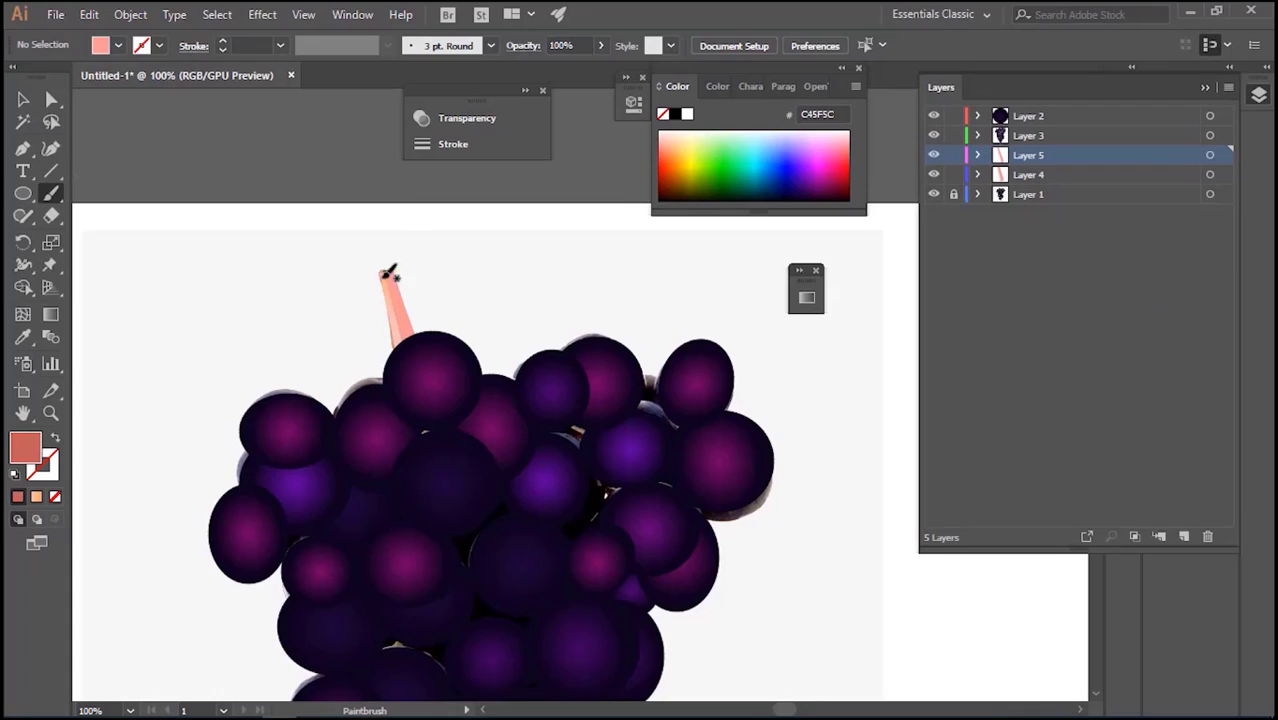
On a new layer, use C45F5C as stroke without fill and paint brush strokes over the stem's tip and along its right edge
click(1182, 537)
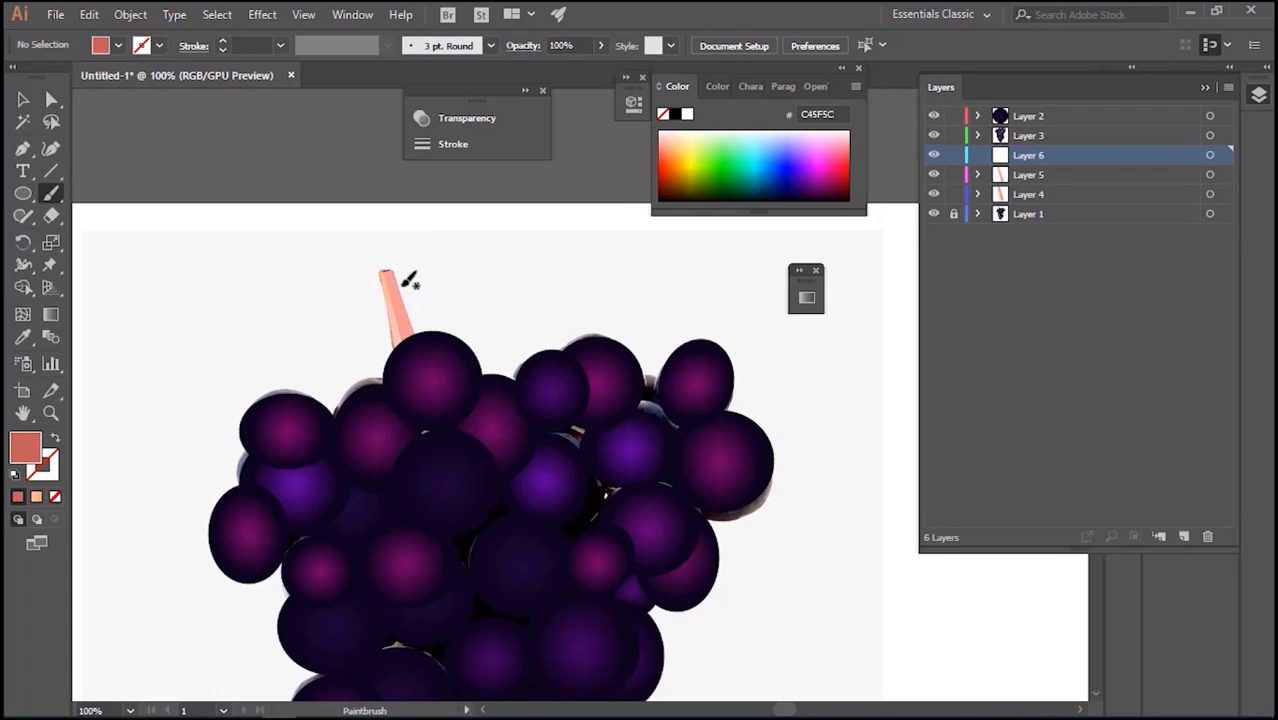
key(shift+x)
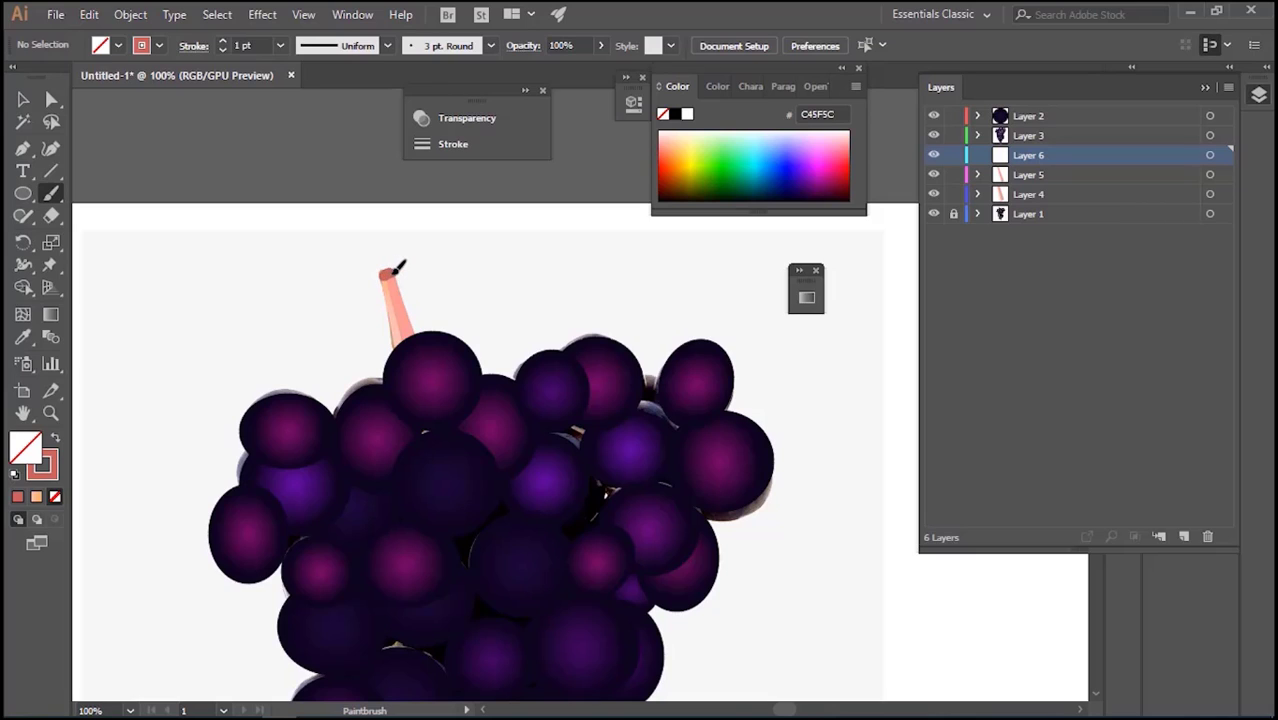
drag(399, 270, 414, 362)
drag(399, 269, 418, 330)
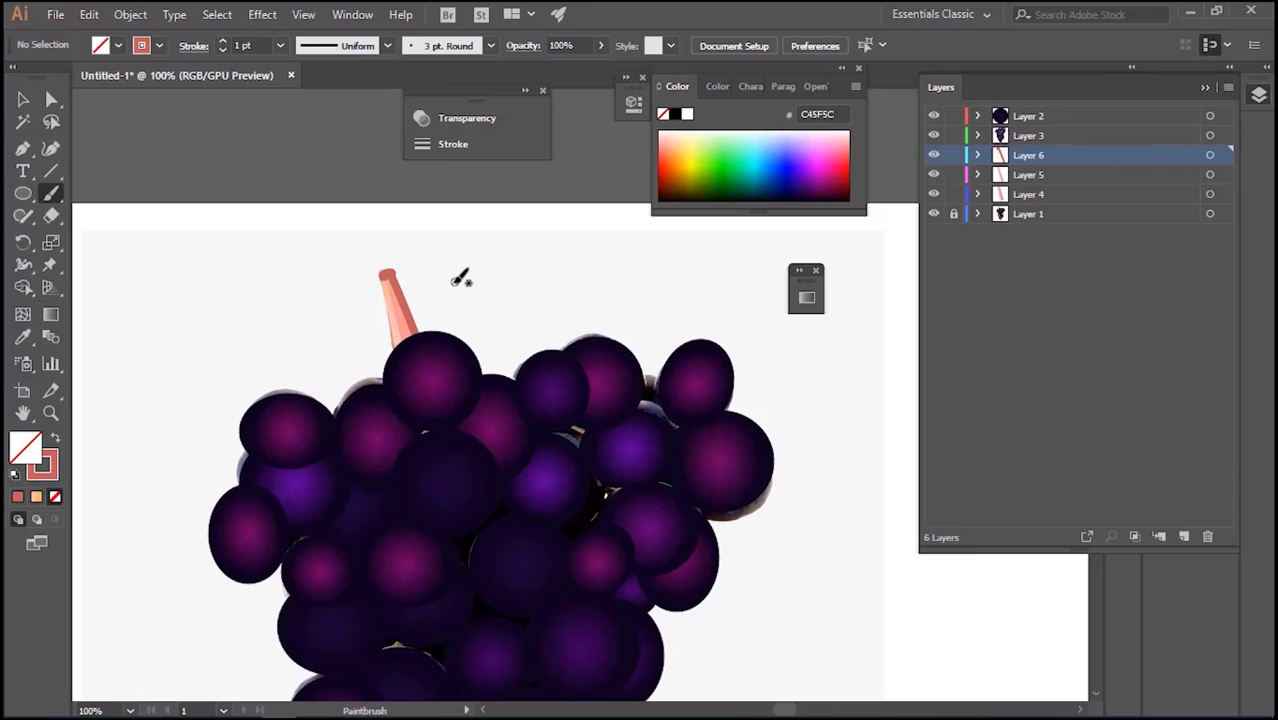
Convert the brush stroke along the stem's right edge to a filled shape with Outline Stroke
click(23, 99)
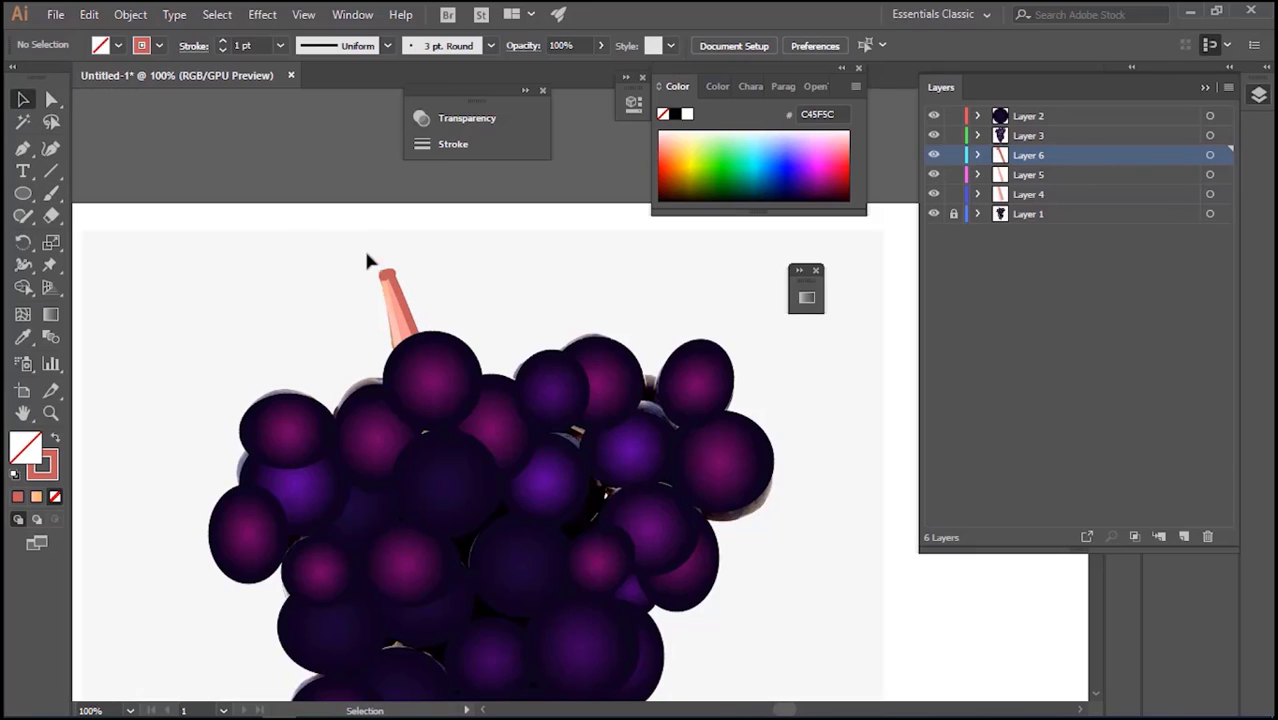
click(405, 310)
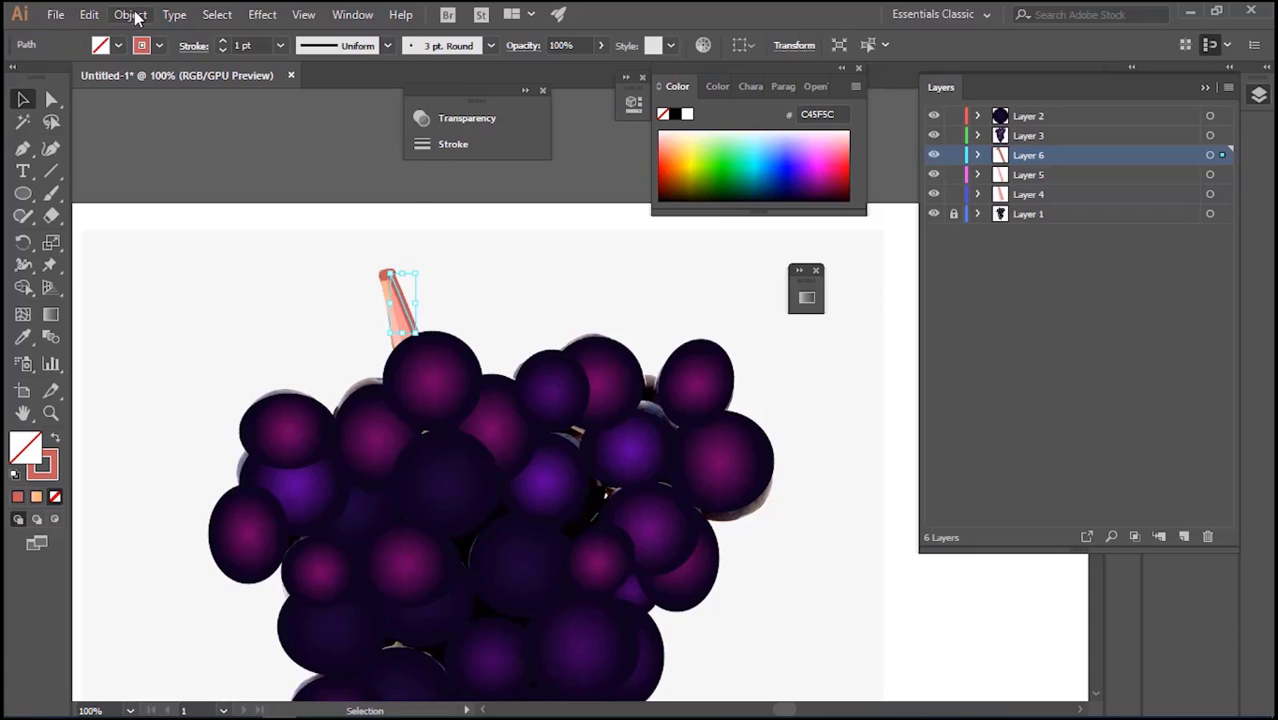
click(130, 14)
mouse_move(245, 431)
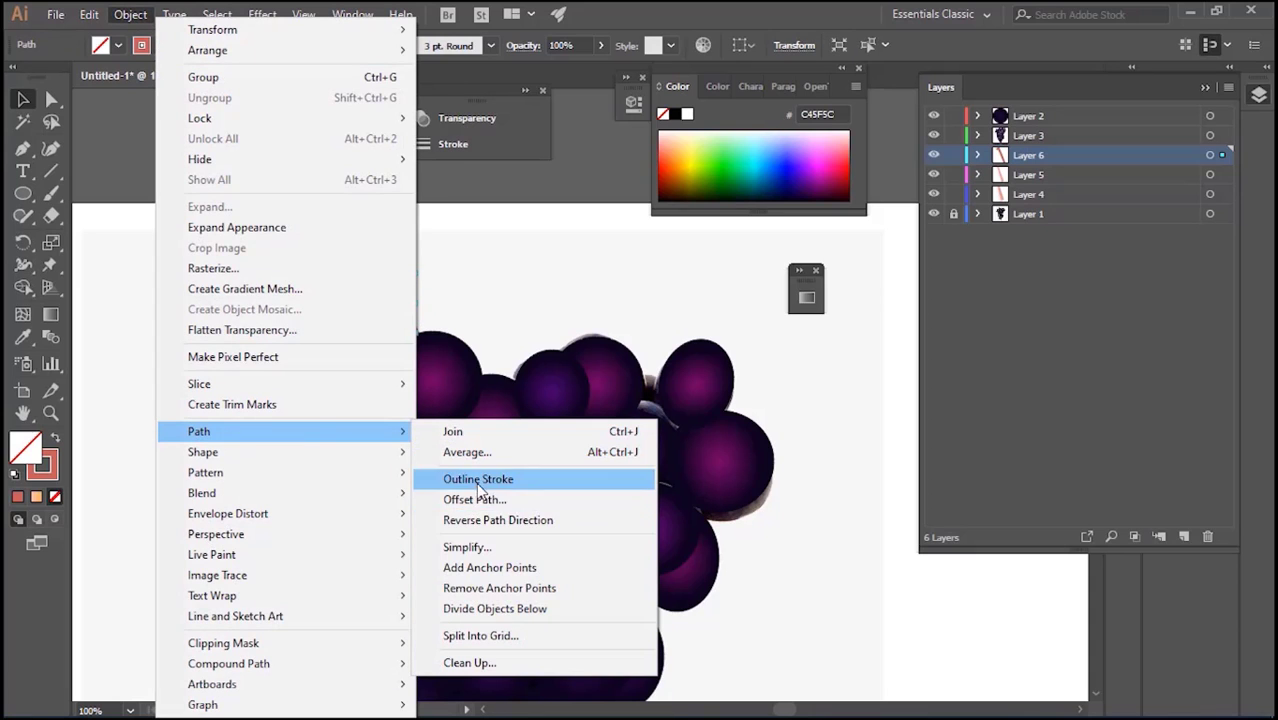
click(474, 480)
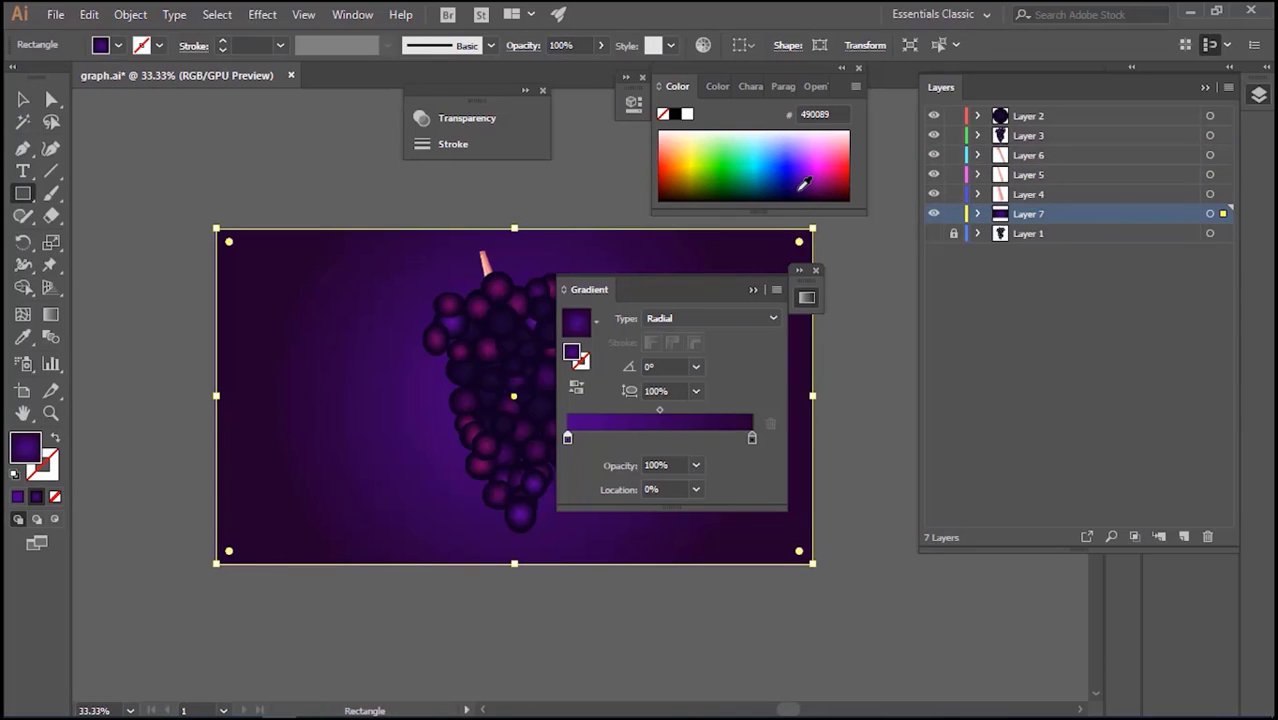
Recolour the background rectangle's radial gradient with dark purple 3A004E at the centre and near-black 09000D at the edge
drag(803, 184, 816, 178)
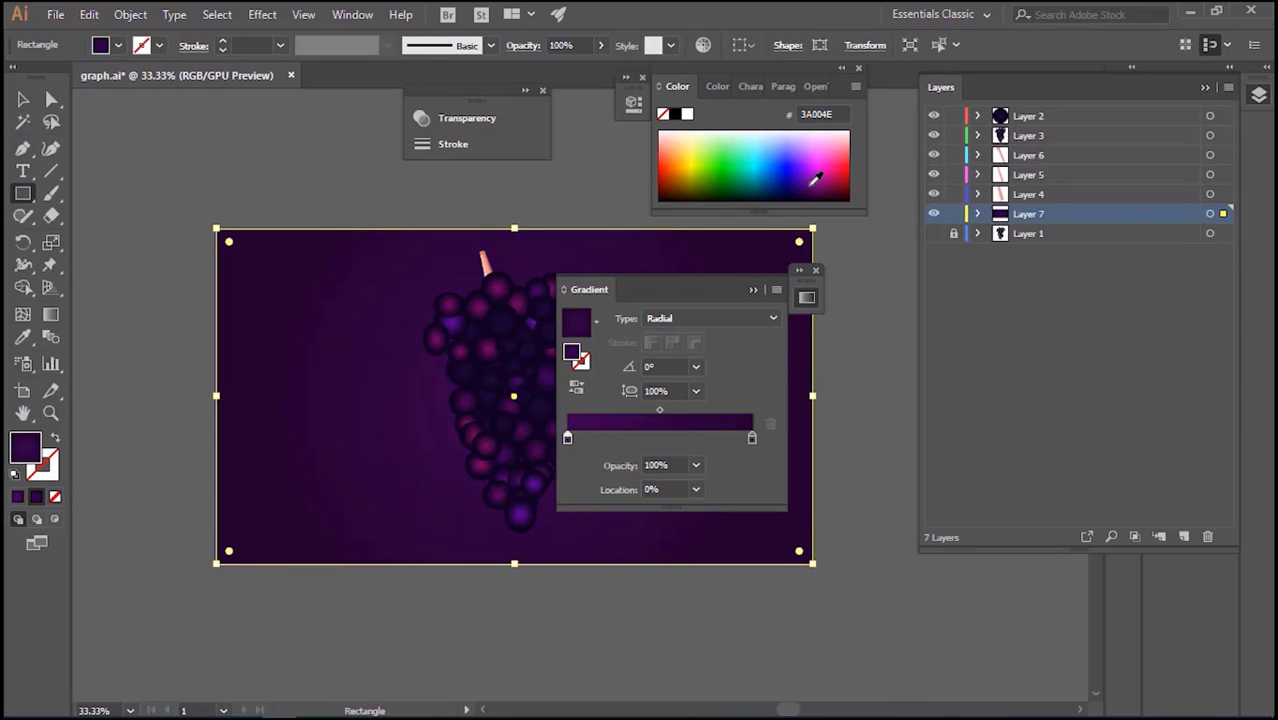
click(751, 441)
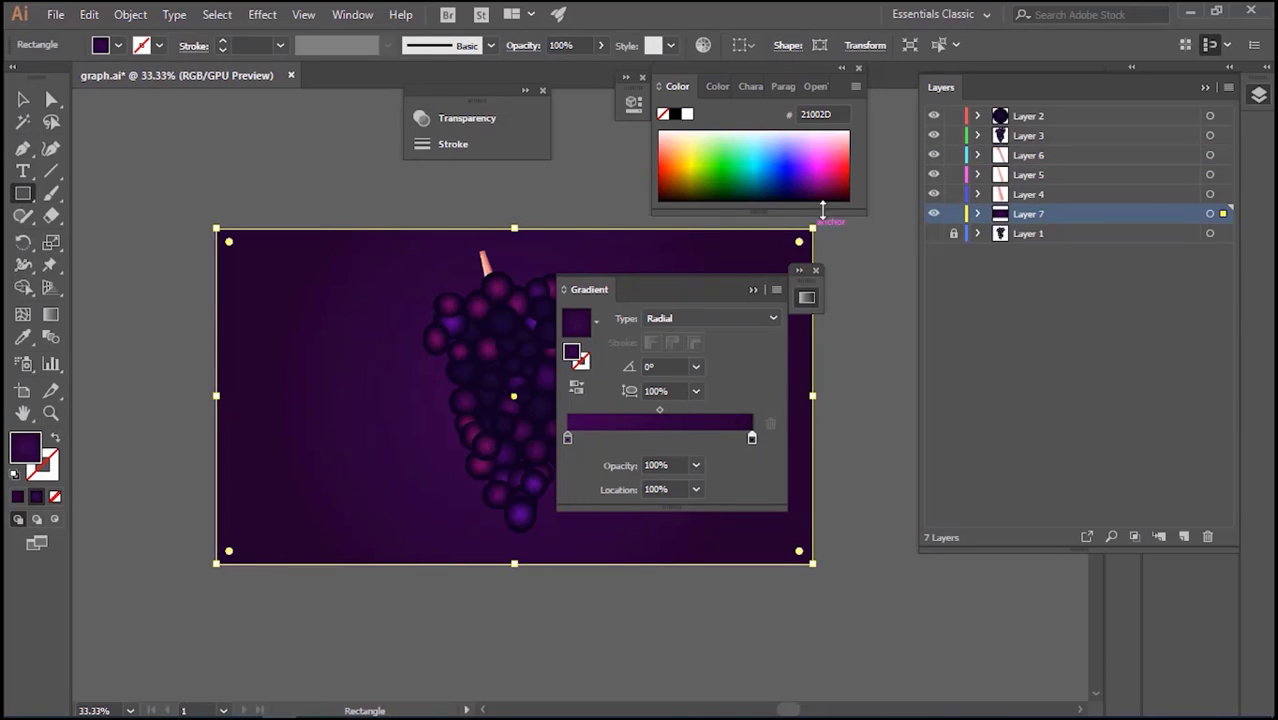
click(814, 185)
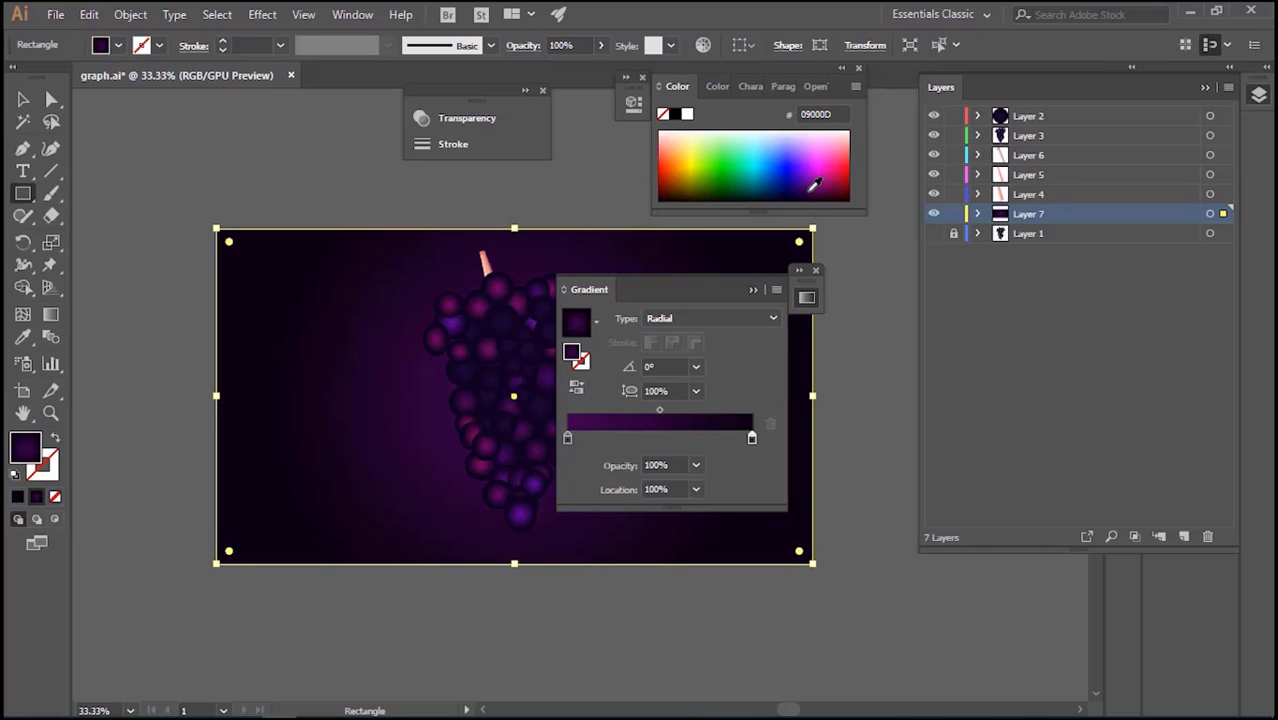
Lighten the outer colour of the background rectangle's radial gradient to dark purple 1A0027 and deselect the rectangle
click(811, 186)
click(813, 186)
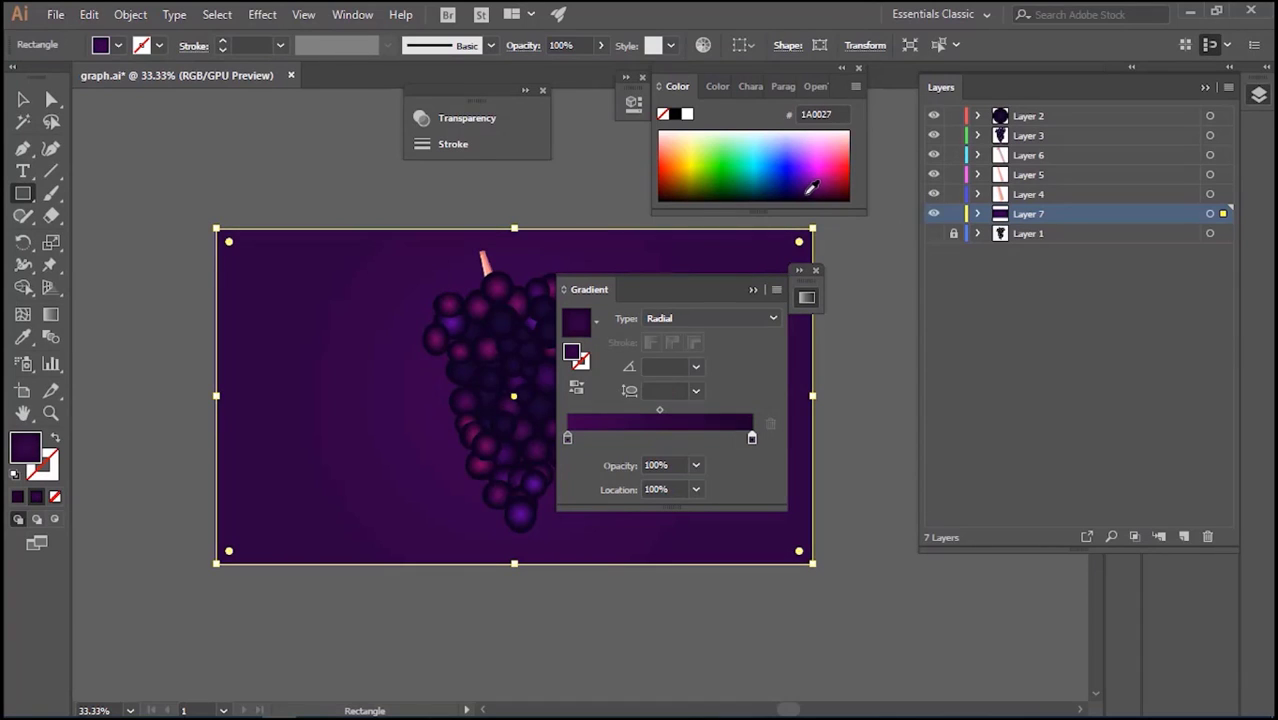
click(752, 289)
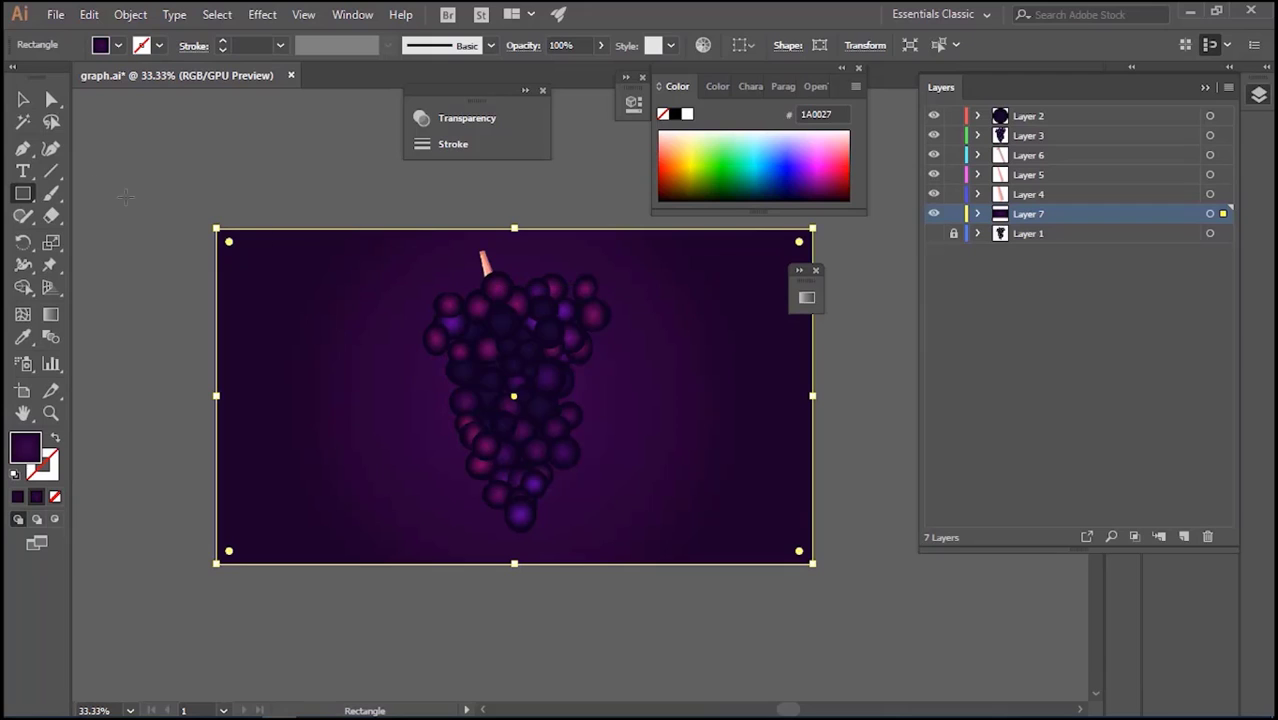
click(22, 99)
click(117, 143)
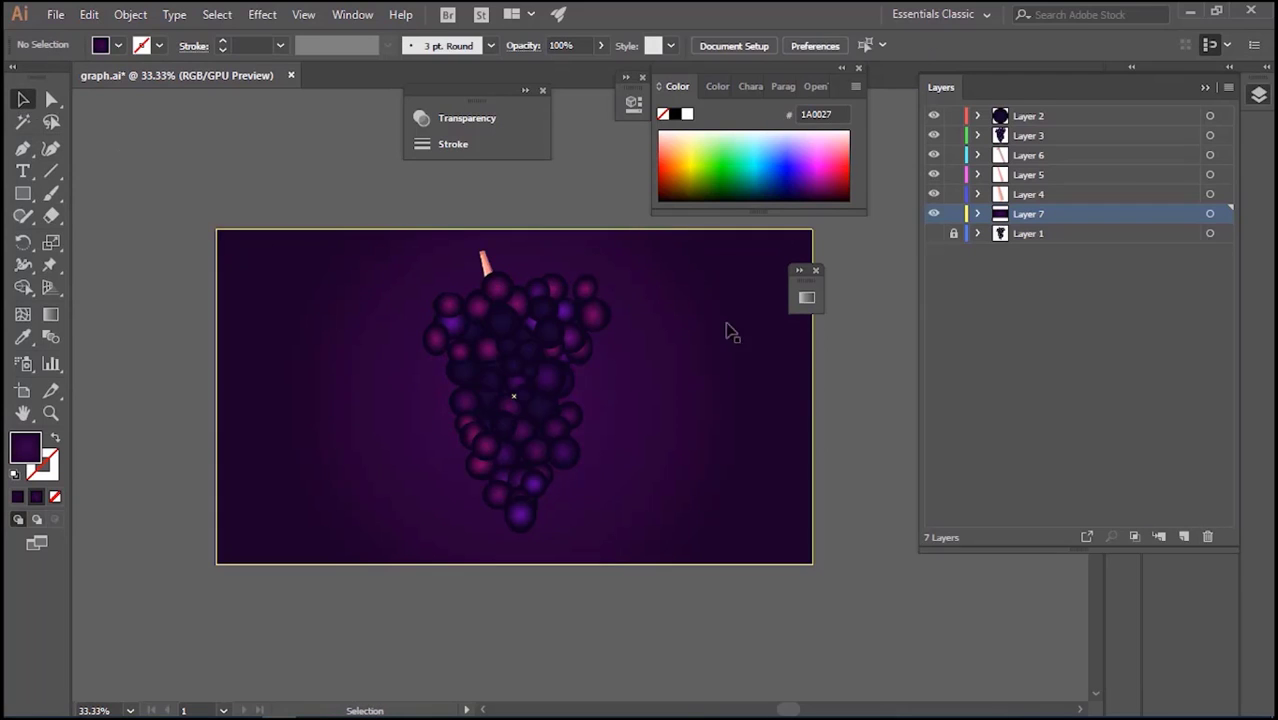
Move the lower-left anchor point of the stem's base shape down behind the top grape using Direct Selection
click(484, 262)
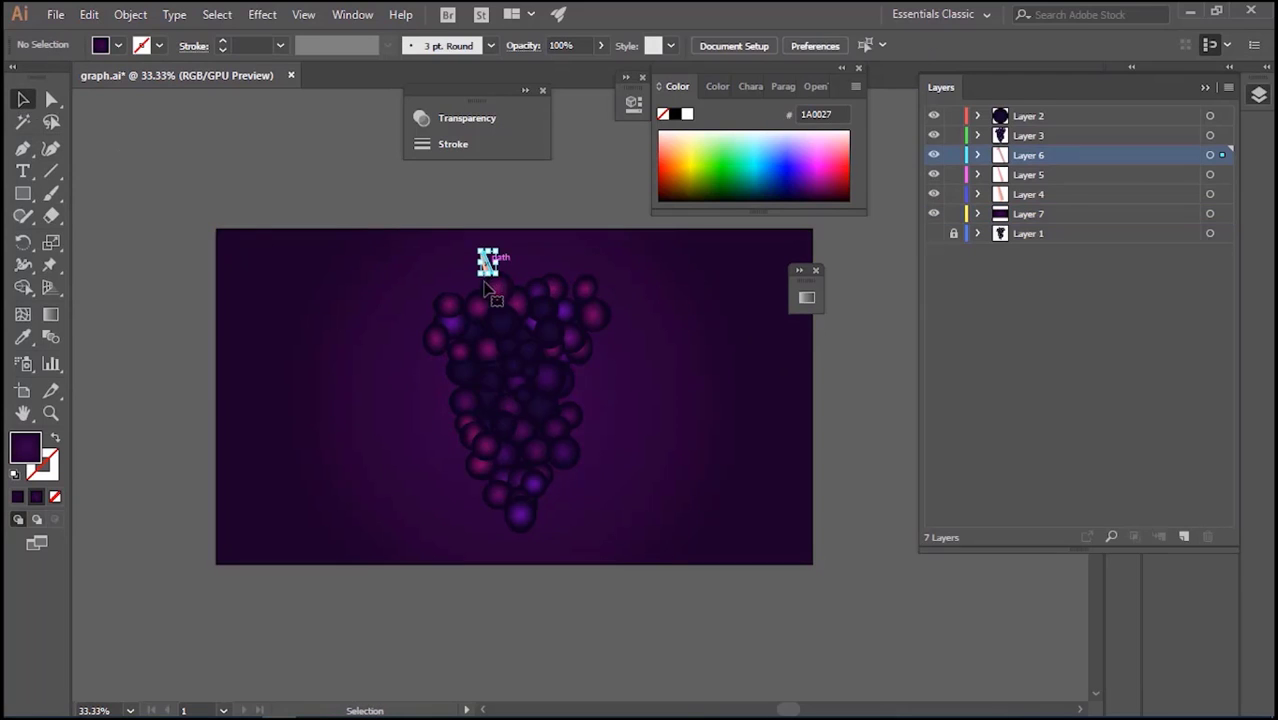
key(ctrl+plus)
key(ctrl+plus)
key(ctrl+plus)
key(ctrl+plus)
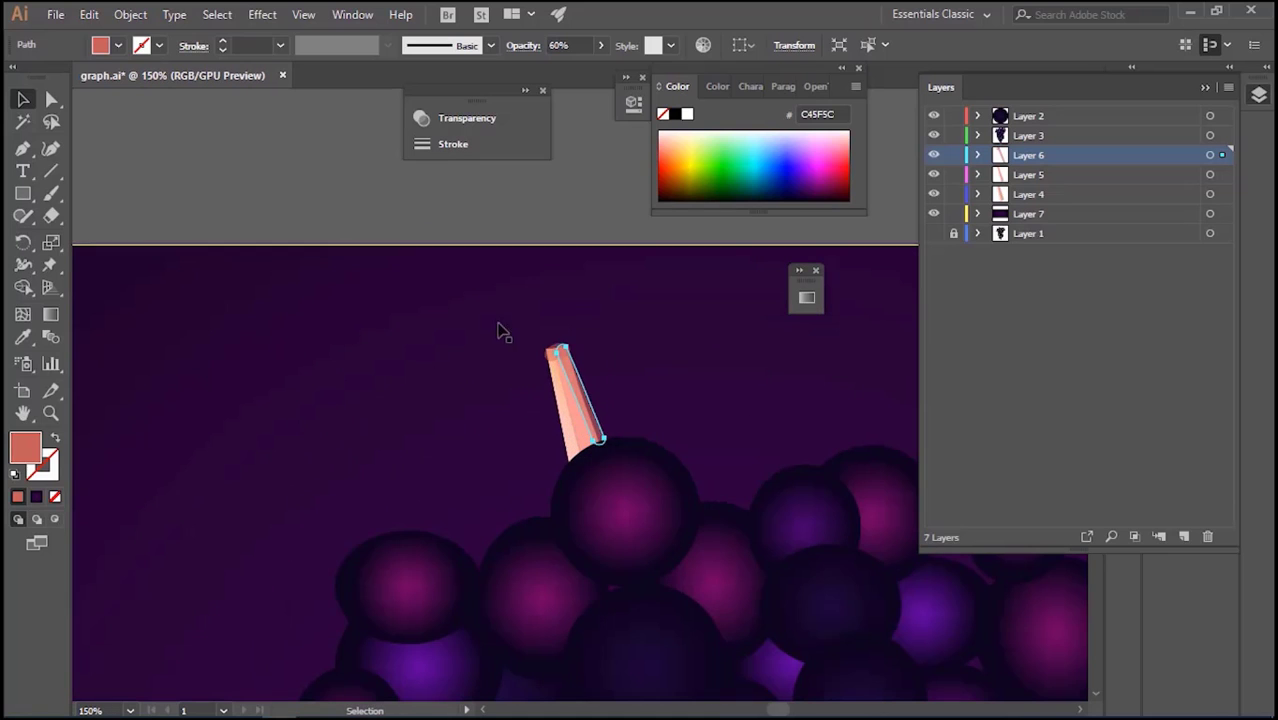
click(51, 99)
drag(582, 448, 584, 484)
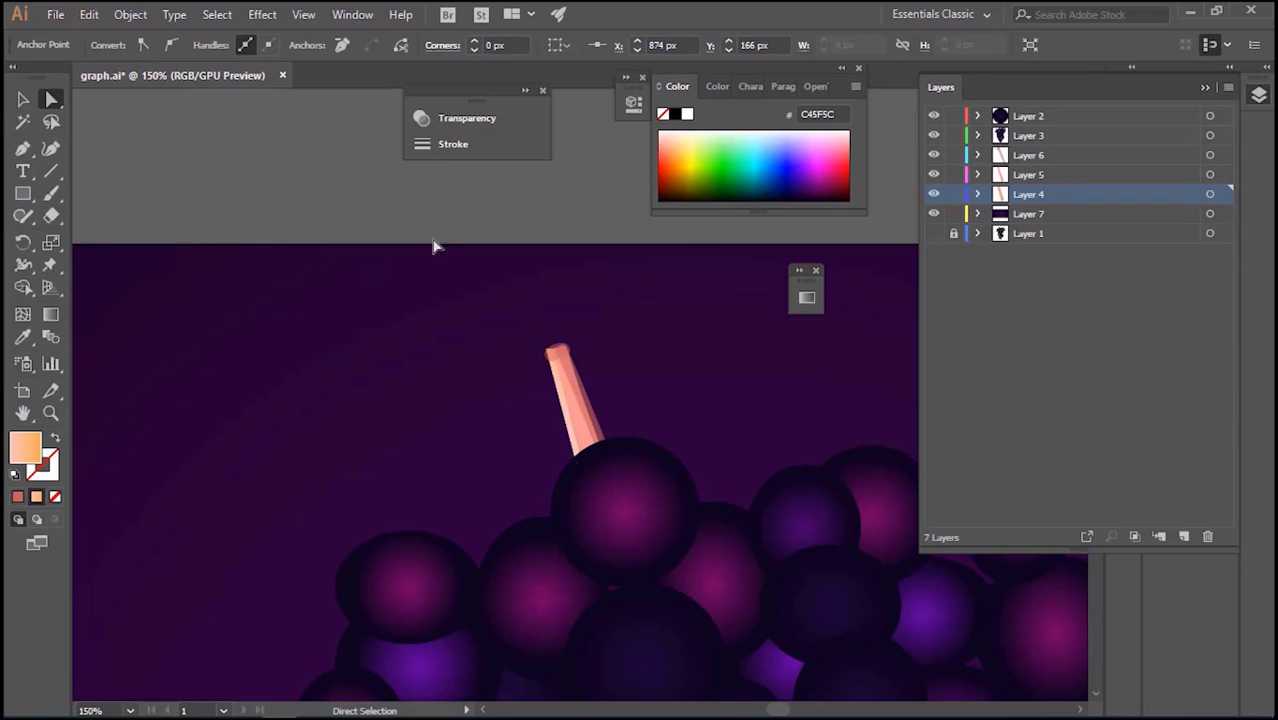
click(445, 262)
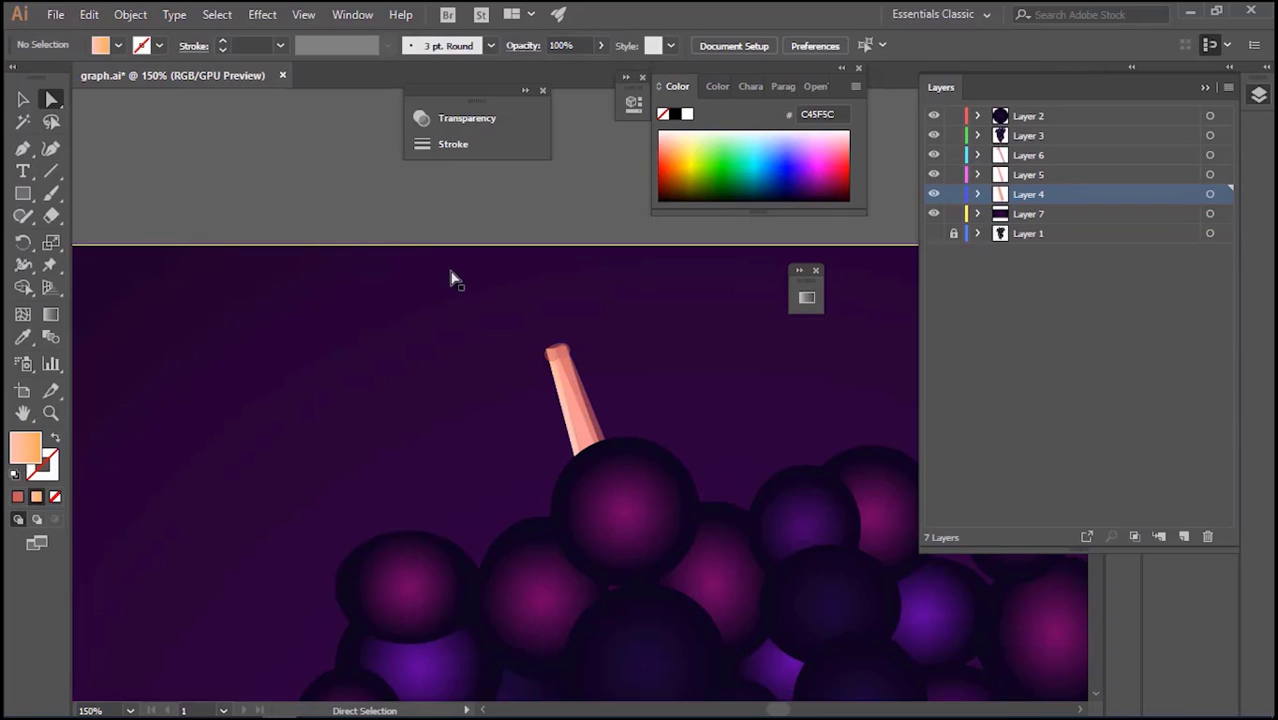
Reshape the dark shading at the stem's tip by moving its outer anchor points into line with the stem's left and right edges
click(558, 352)
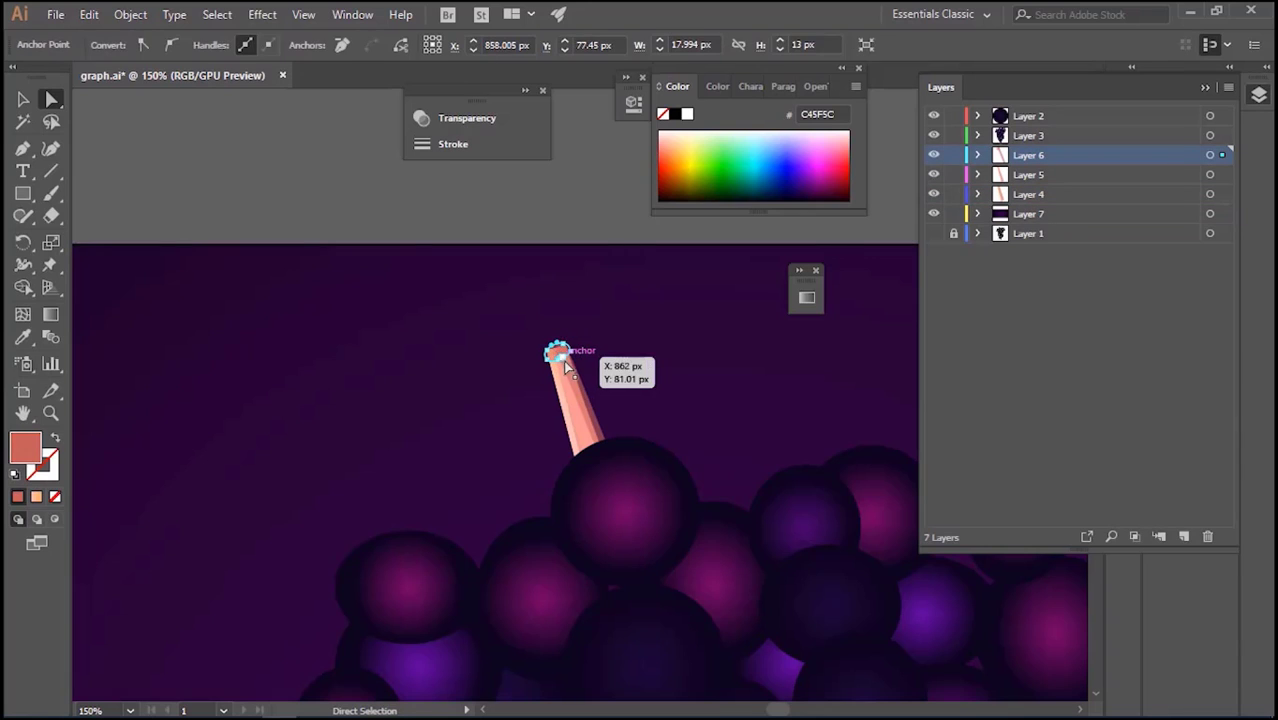
key(ctrl+plus)
key(ctrl+plus)
key(ctrl+plus)
key(ctrl+plus)
key(ctrl+plus)
key(a)
drag(539, 413, 535, 410)
drag(538, 466, 534, 415)
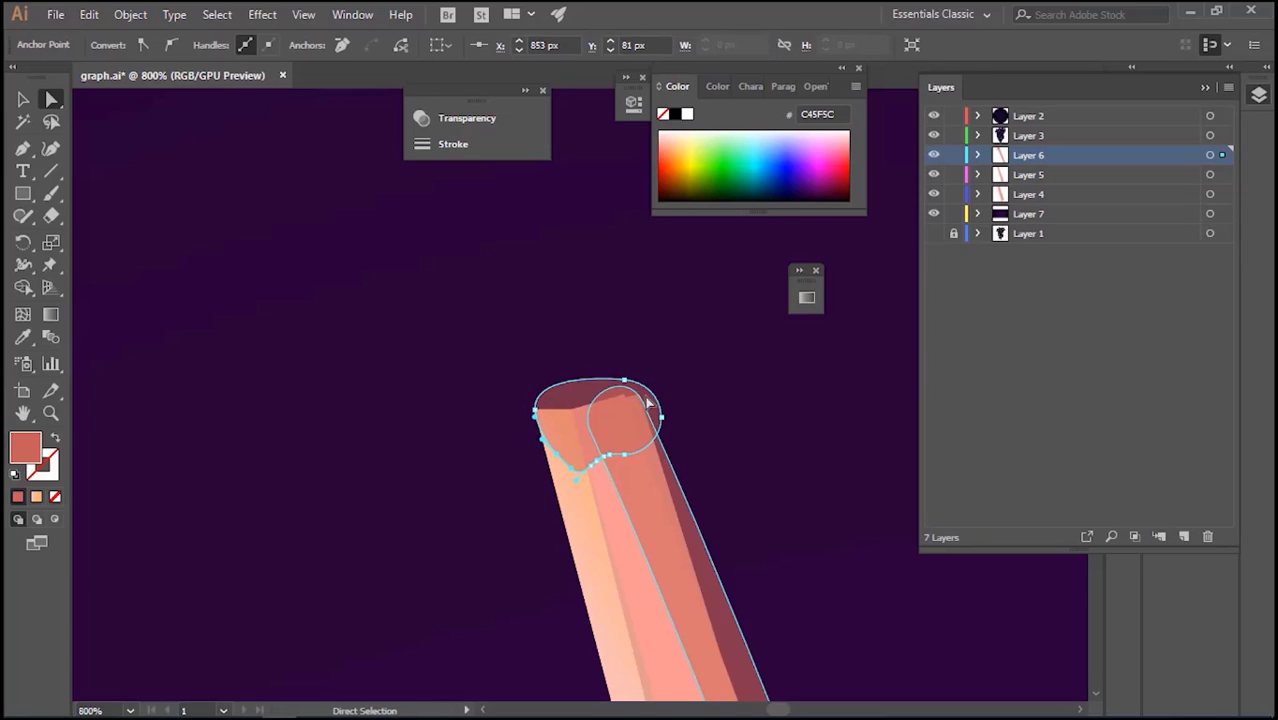
drag(661, 417, 645, 417)
click(672, 337)
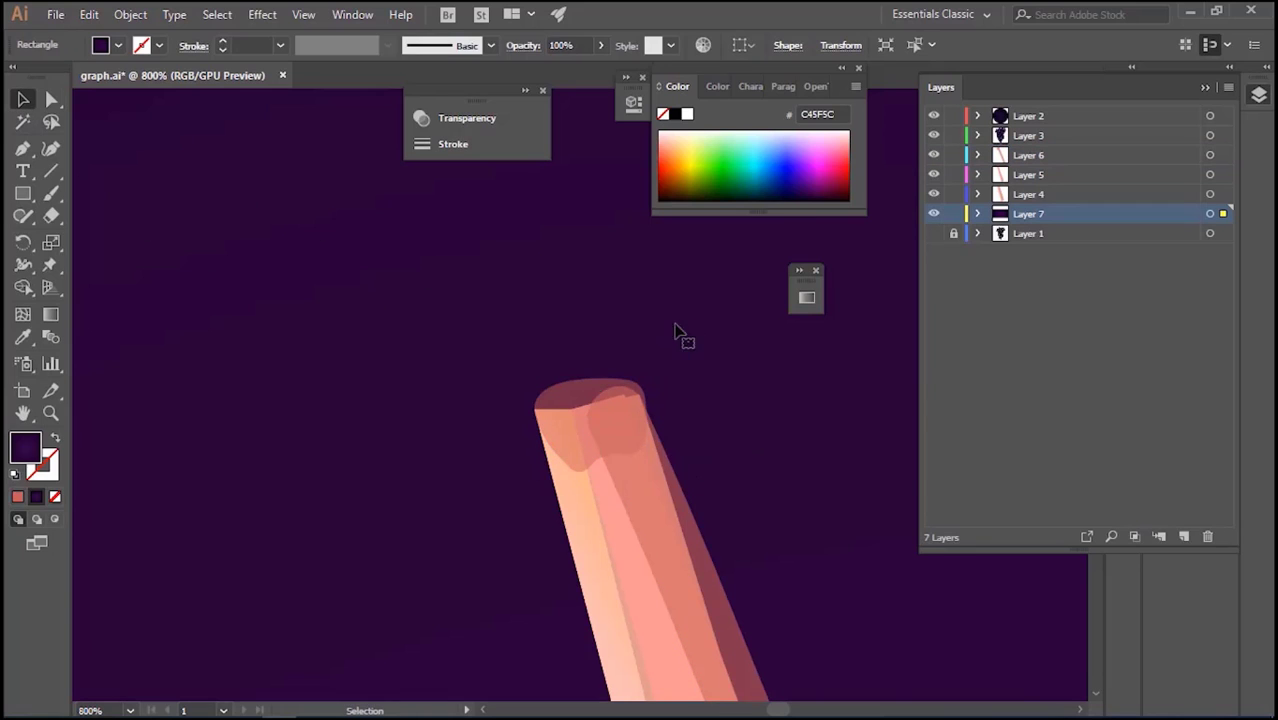
Recolour the centre stop of the background rectangle's radial gradient with magenta C40084
key(ctrl+minus)
key(ctrl+minus)
key(ctrl+minus)
key(ctrl+minus)
key(ctrl+minus)
key(ctrl+minus)
key(ctrl+minus)
key(ctrl+minus)
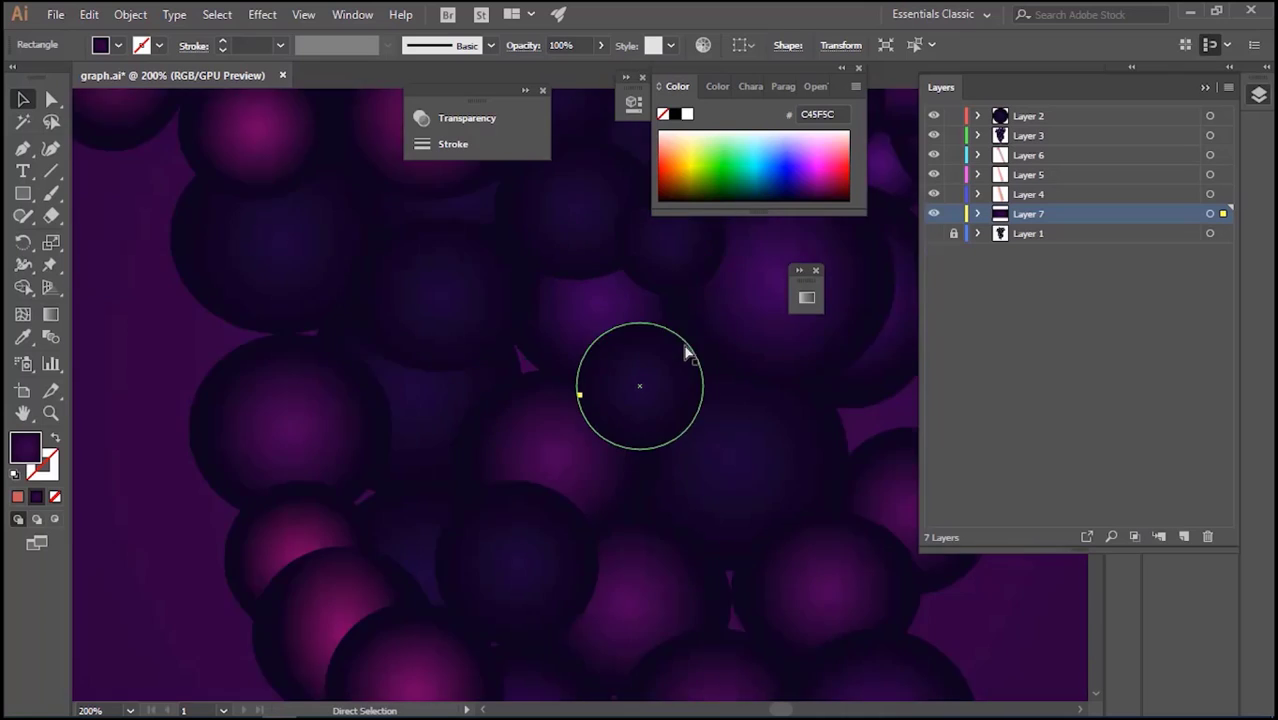
key(ctrl+minus)
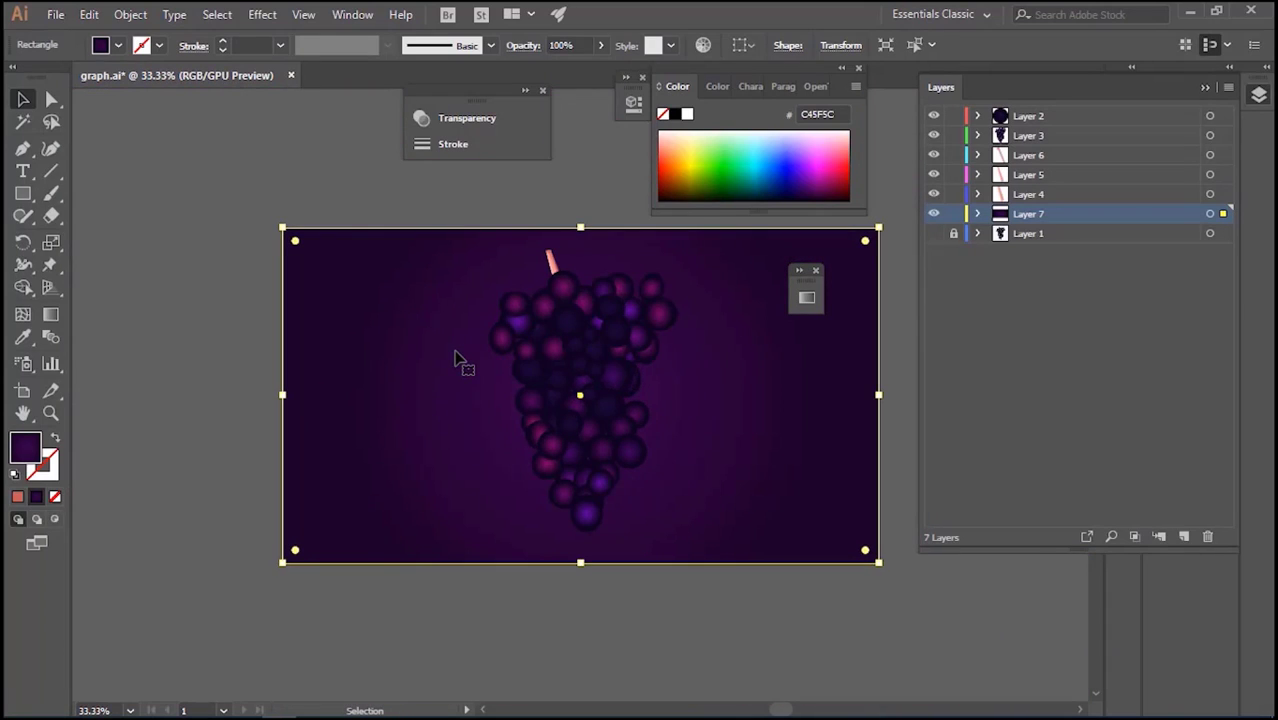
click(806, 300)
click(567, 440)
click(818, 172)
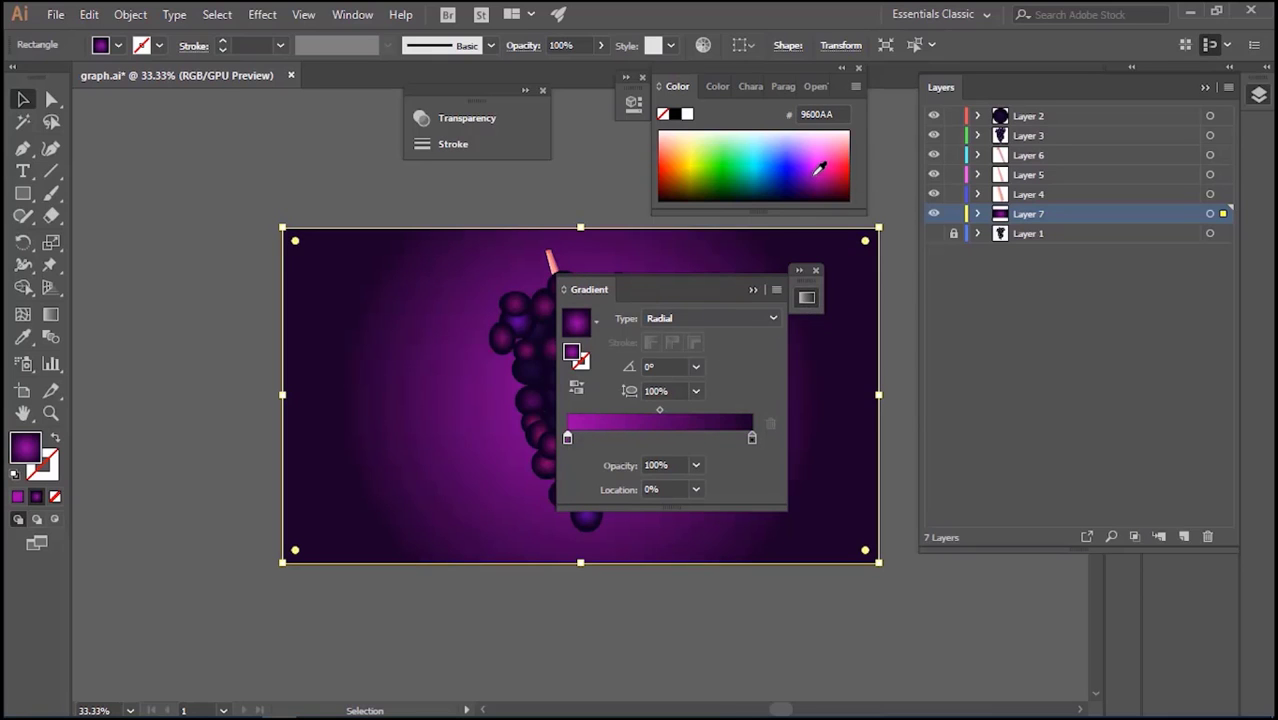
click(818, 149)
click(819, 163)
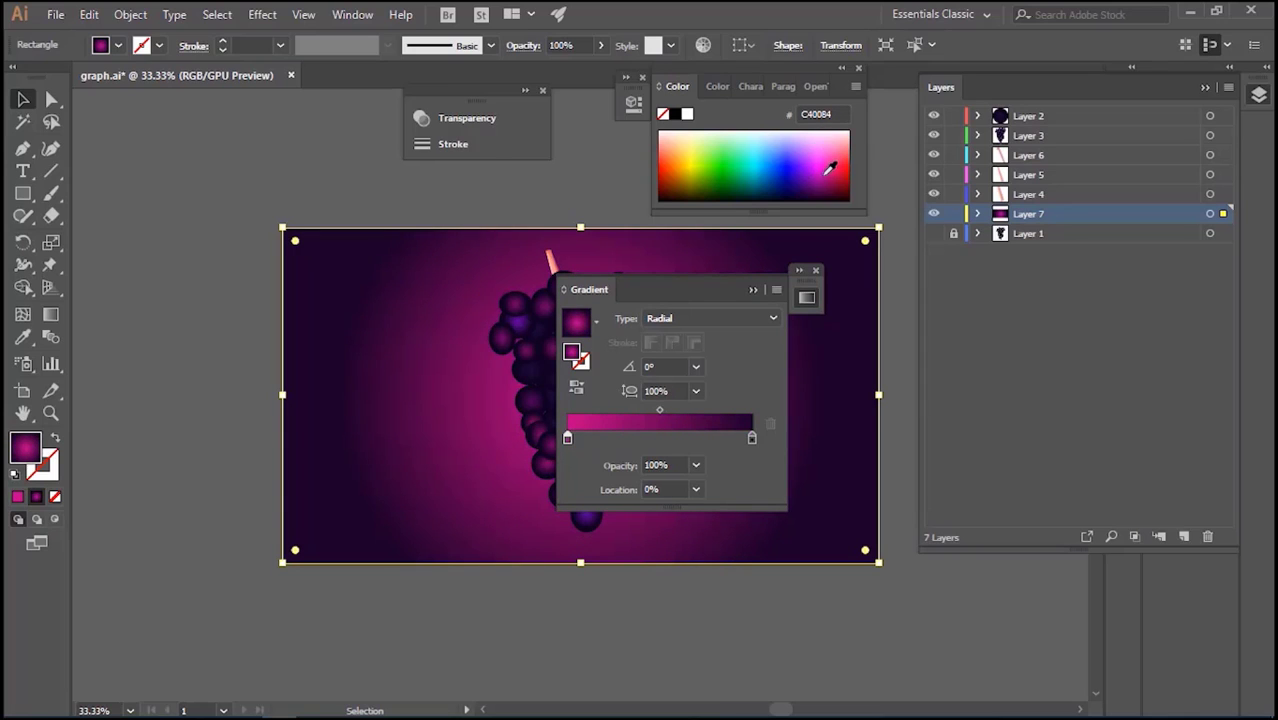
Set the outer stop of the background's radial gradient to dark magenta 620036, trying several shades
click(752, 437)
click(827, 188)
click(827, 196)
click(829, 184)
click(831, 180)
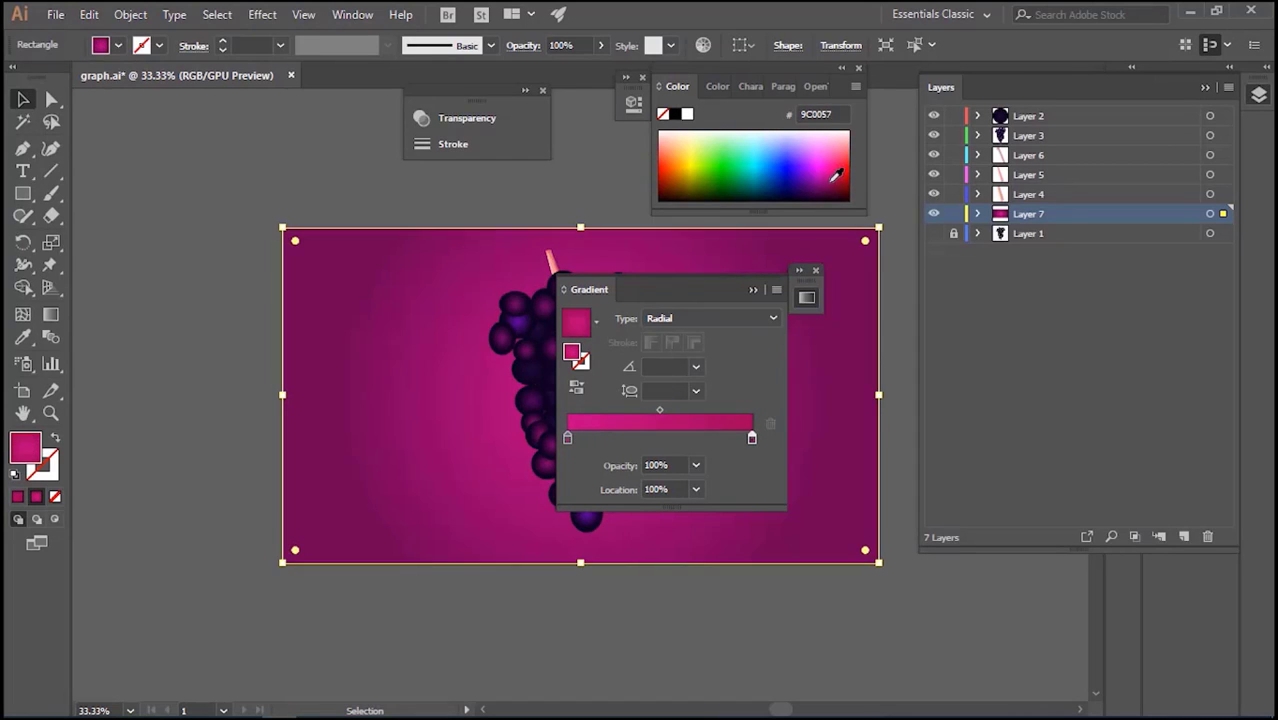
click(829, 187)
click(831, 191)
click(830, 184)
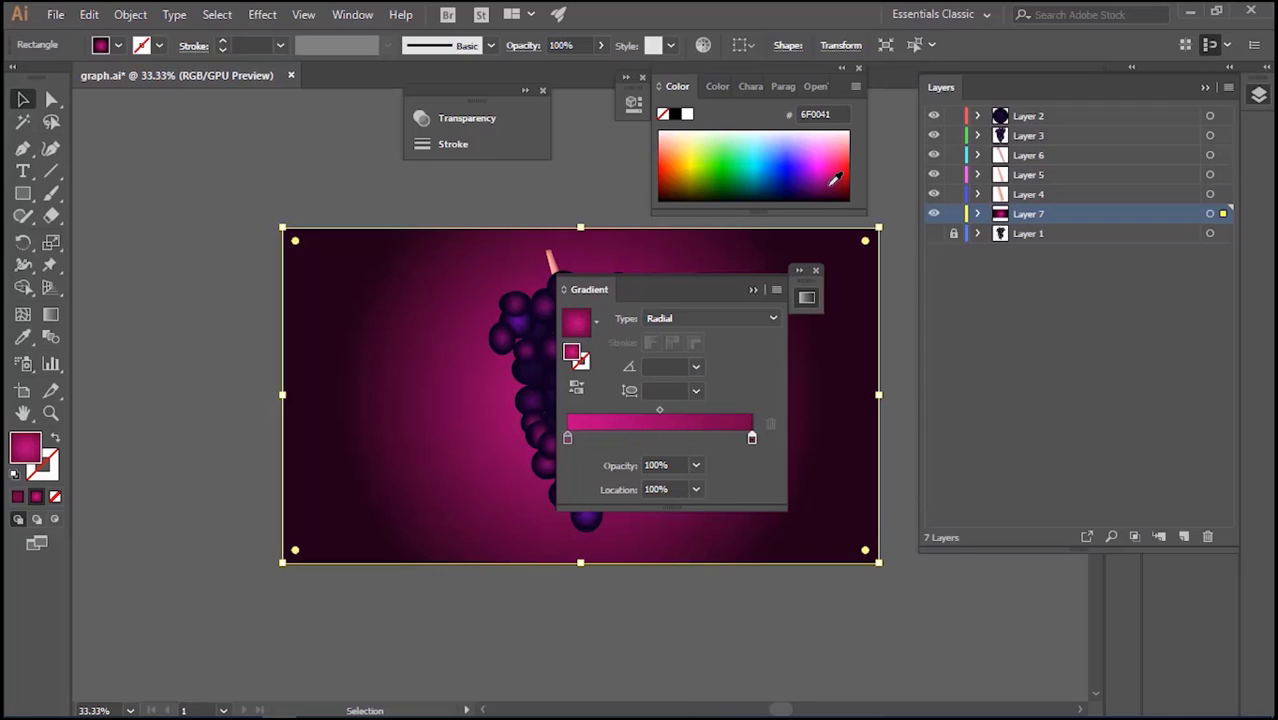
click(835, 180)
click(838, 185)
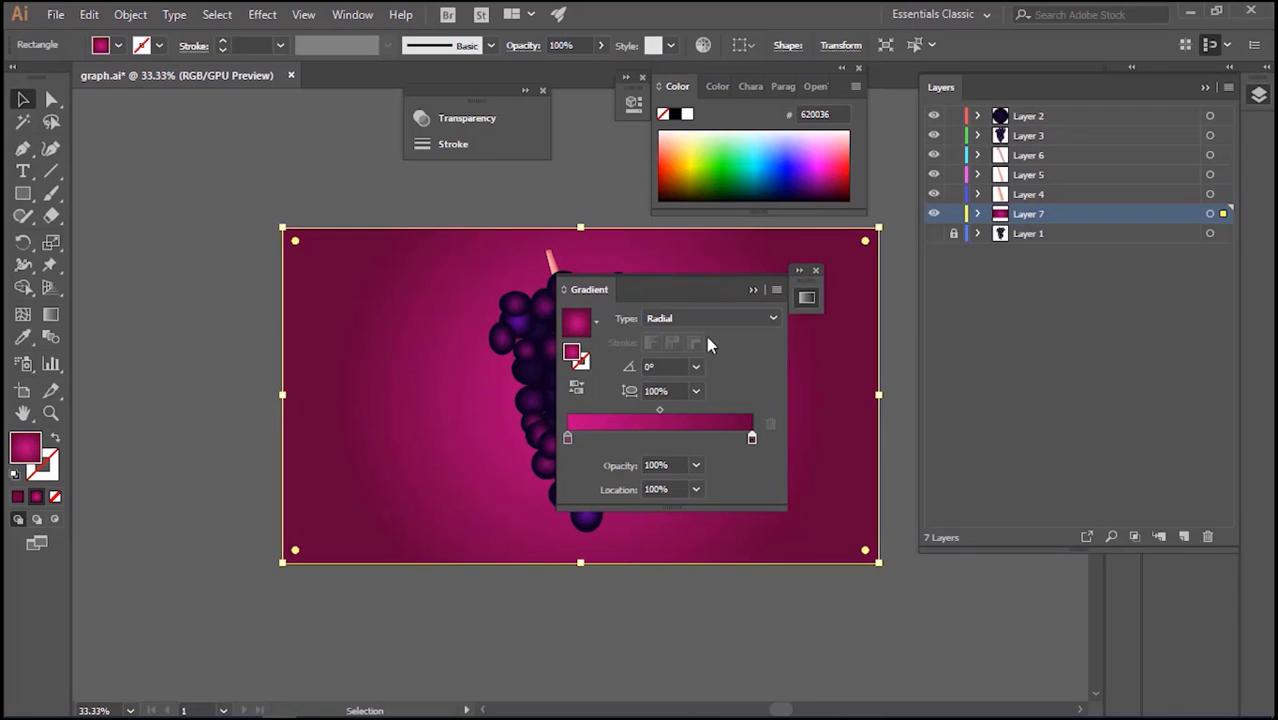
Set the background gradient's centre stop to A3008A and its outer stop to 4E0030, and deselect the rectangle
click(568, 439)
click(836, 179)
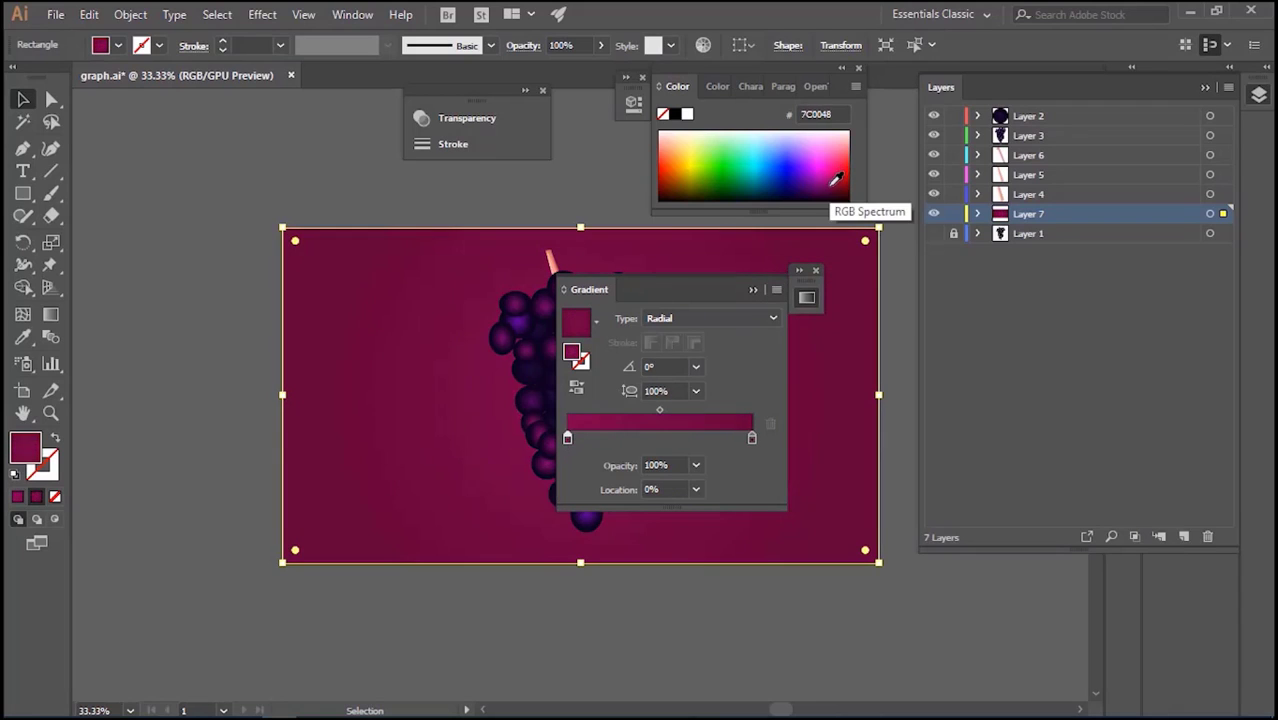
click(830, 174)
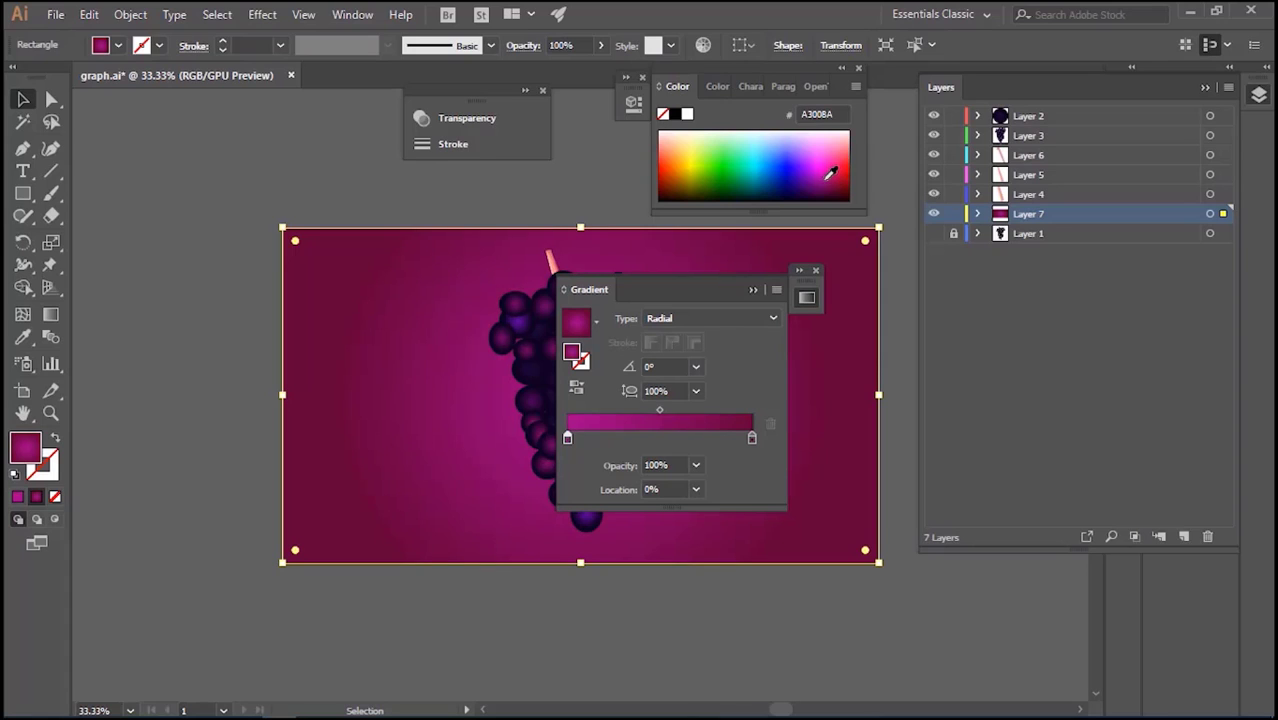
click(752, 440)
click(836, 182)
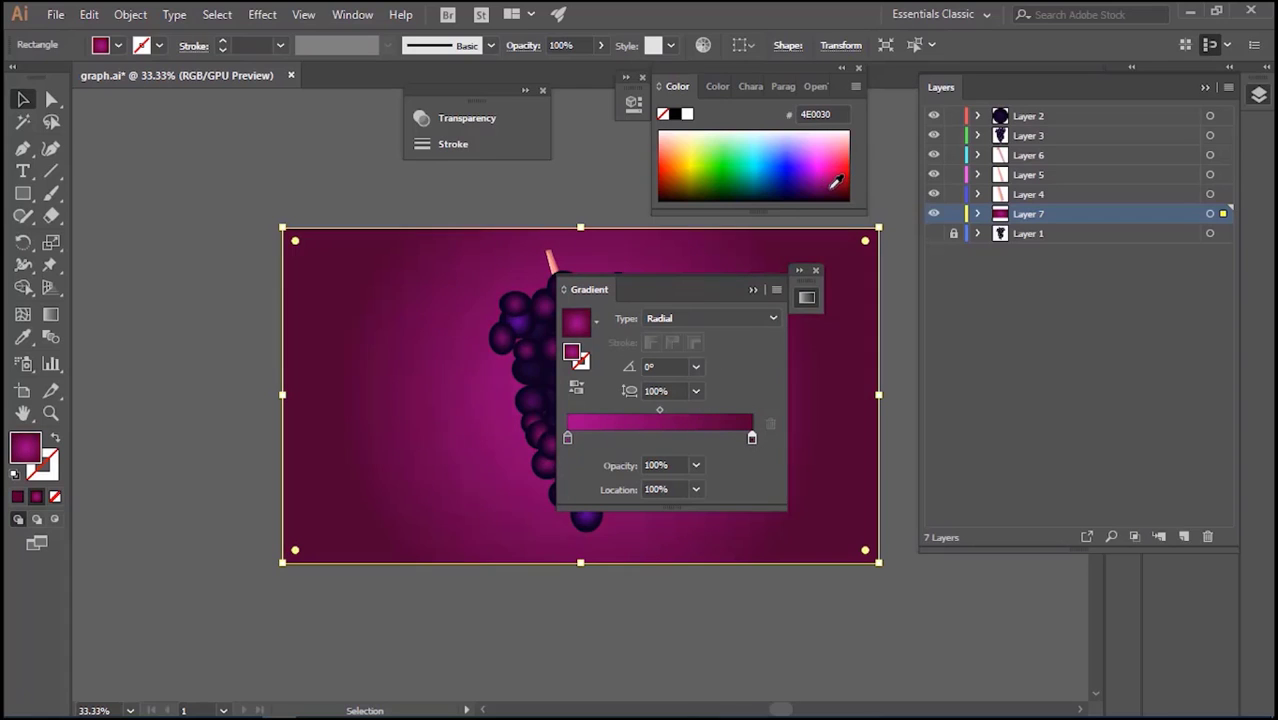
click(754, 289)
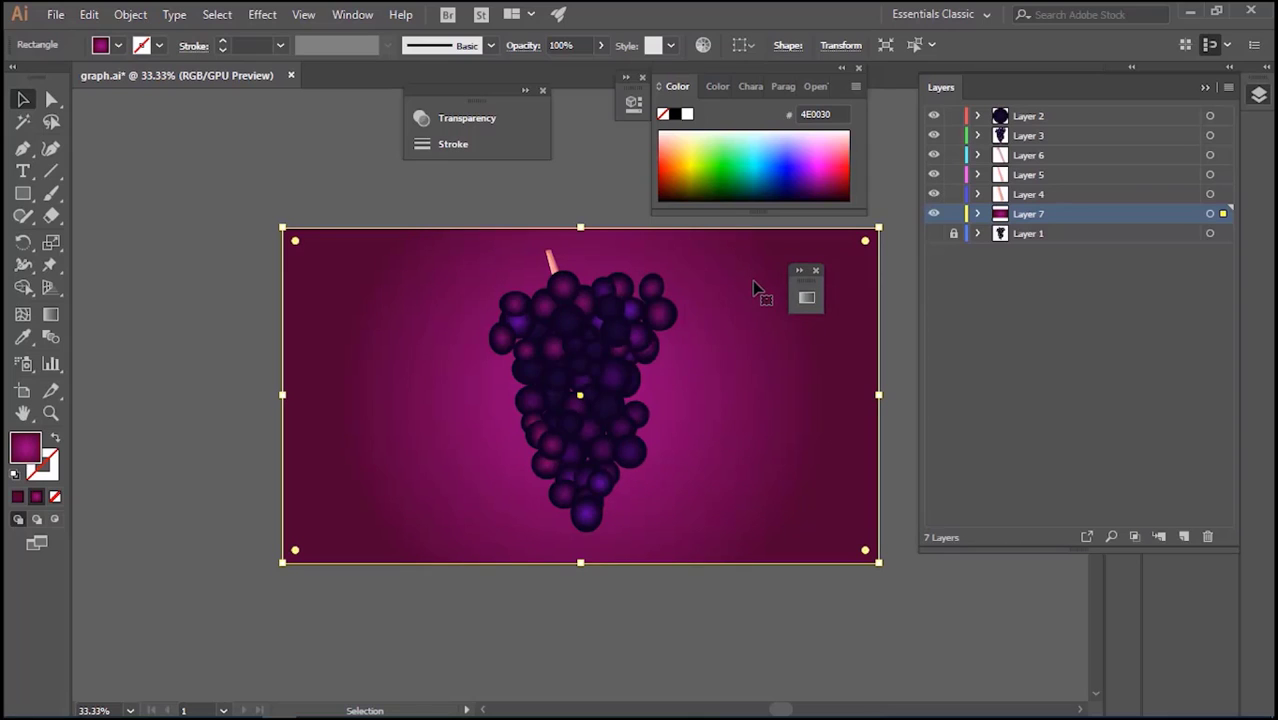
click(318, 156)
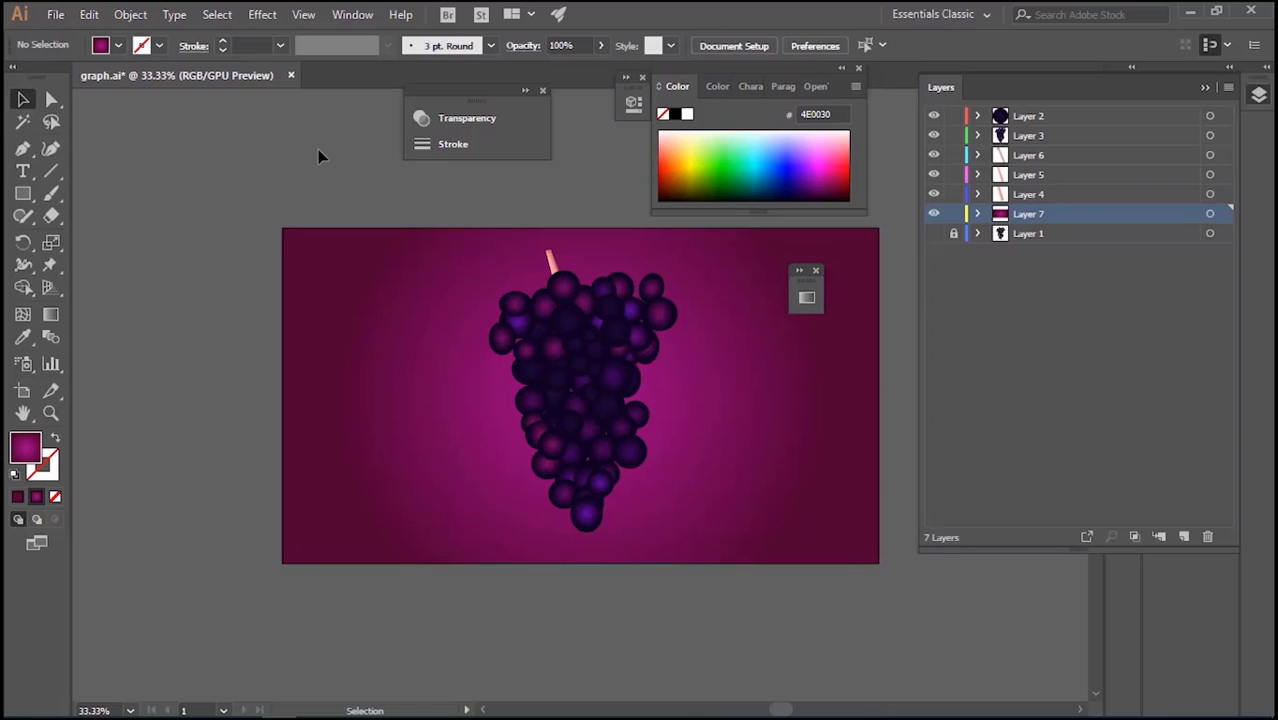
Enlarge the background's radial gradient with the Gradient tool so its radius reaches the rectangle's right edge
click(412, 350)
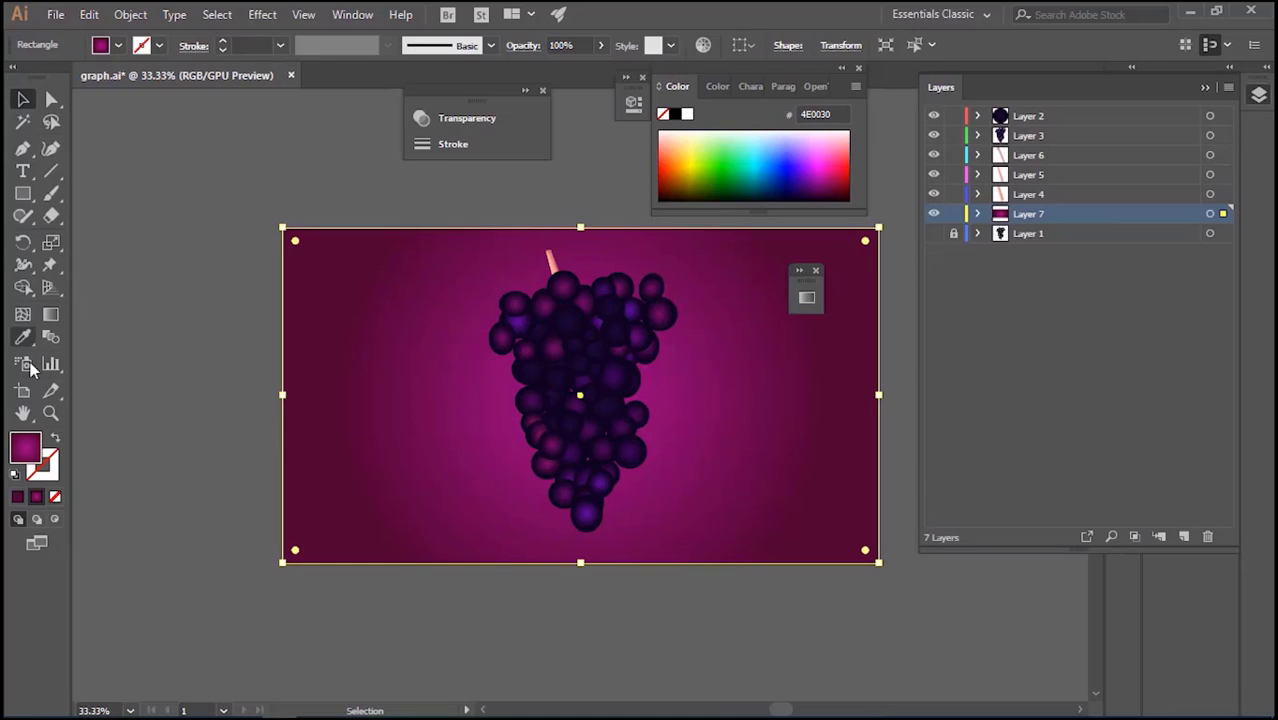
click(51, 316)
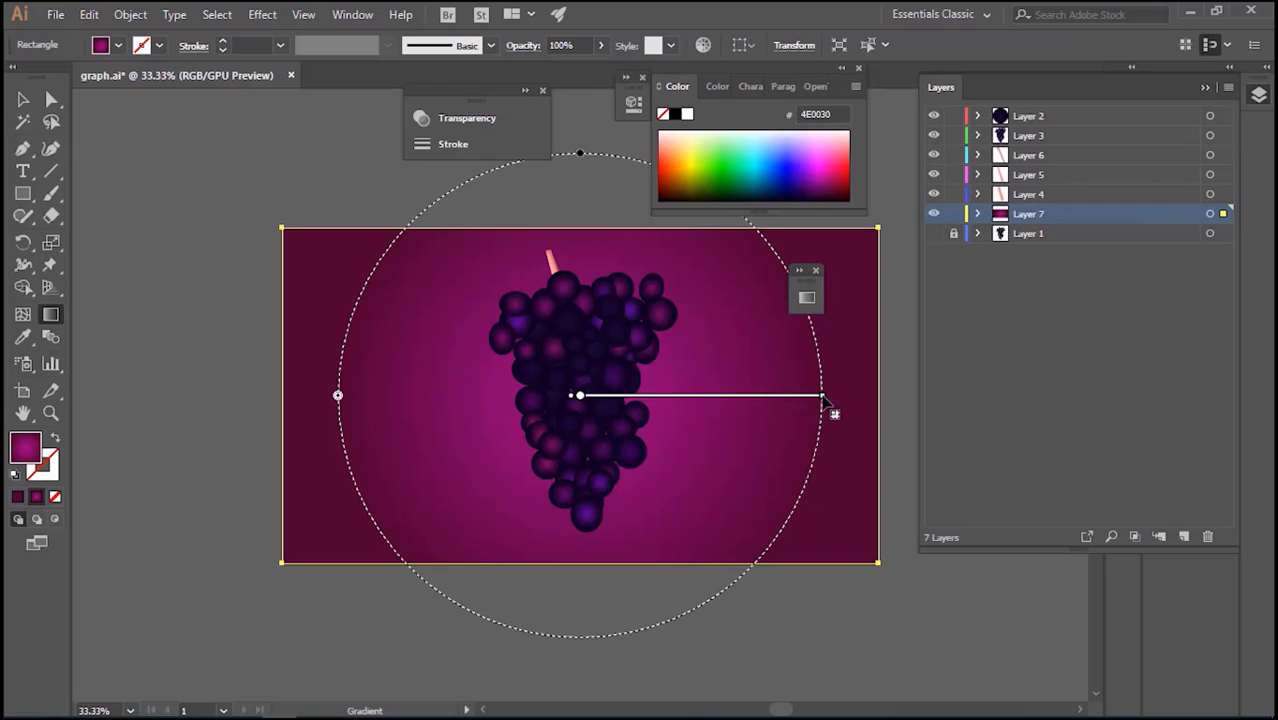
drag(869, 398, 879, 398)
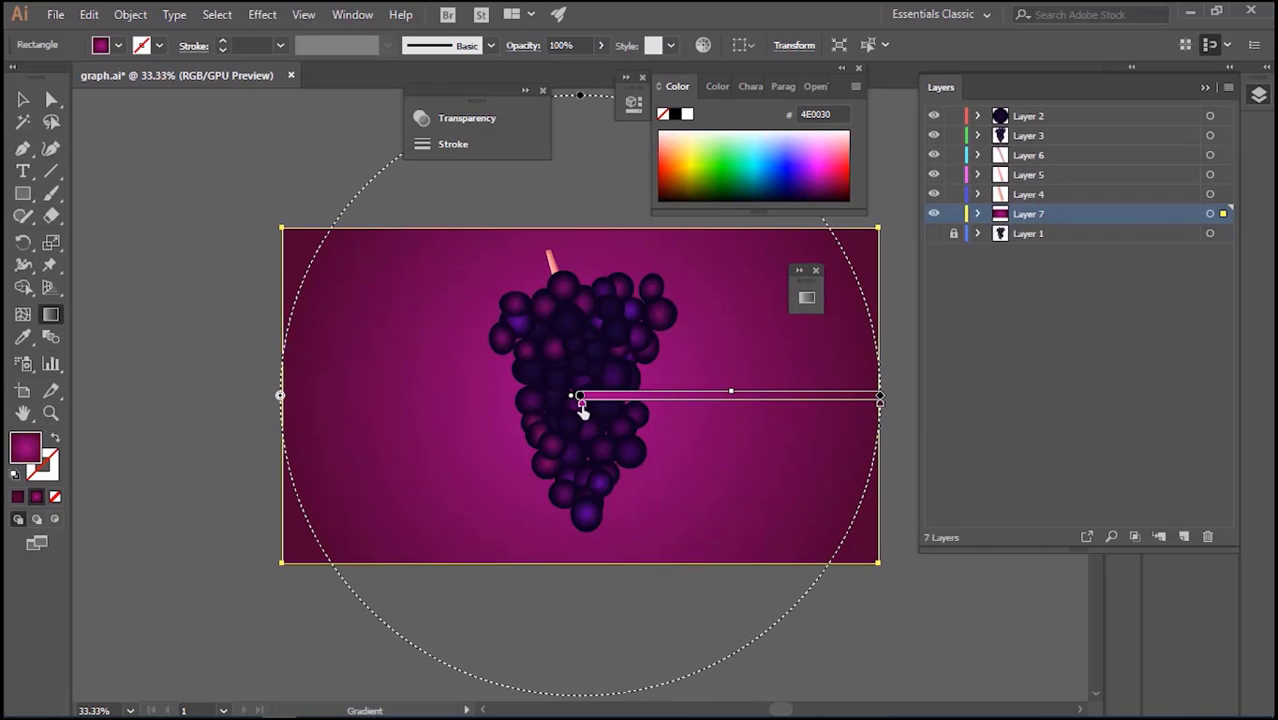
Try recolouring the background rectangle with 6F004E and 53005B, undoing each change
click(830, 176)
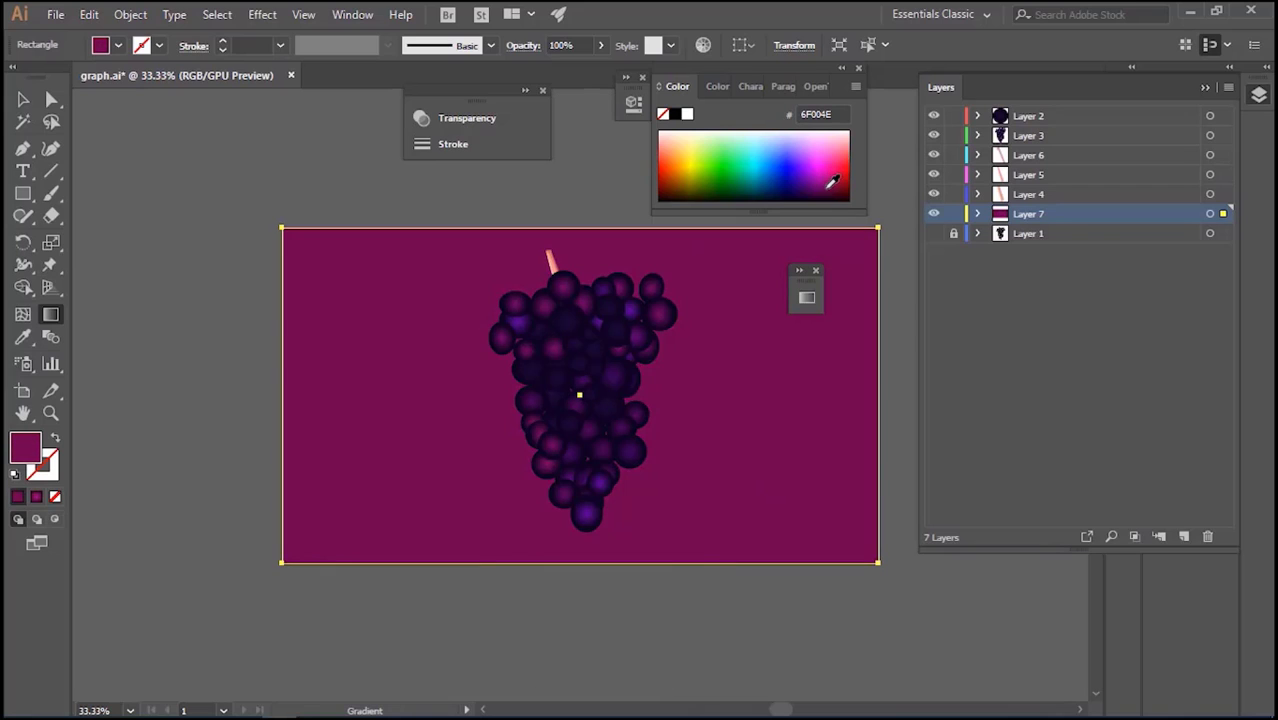
key(ctrl+z)
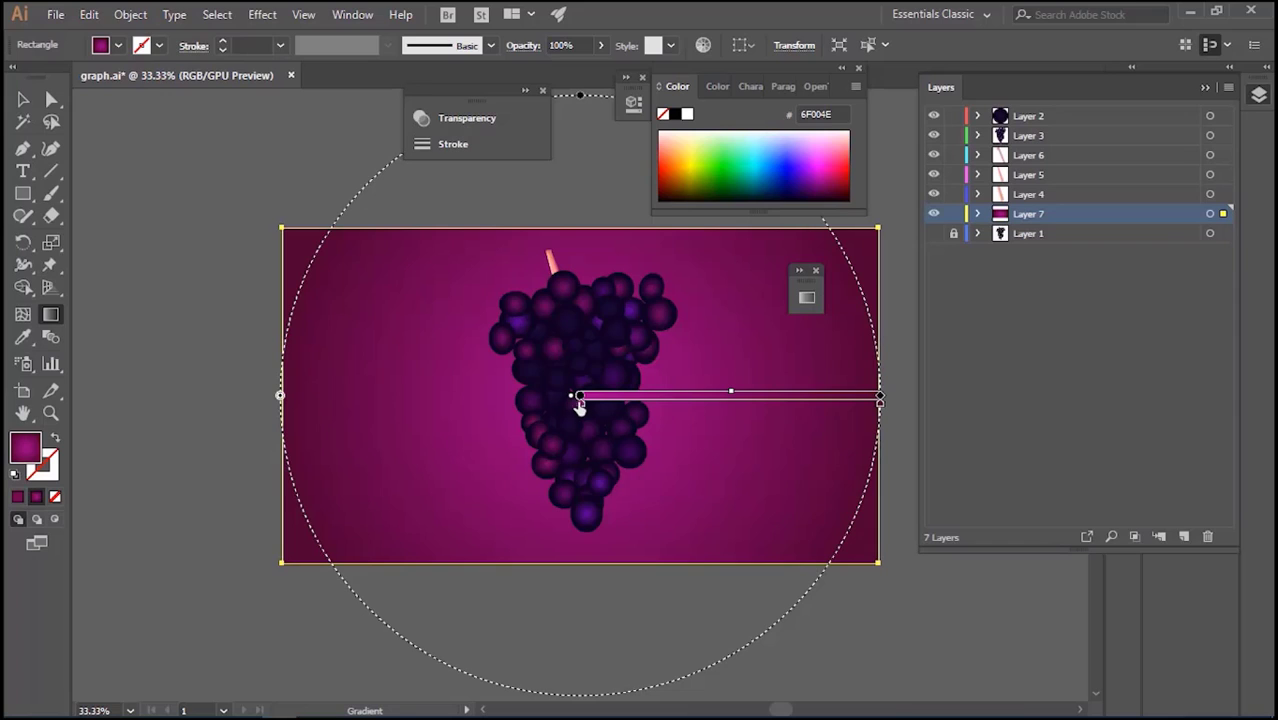
click(818, 182)
key(ctrl+z)
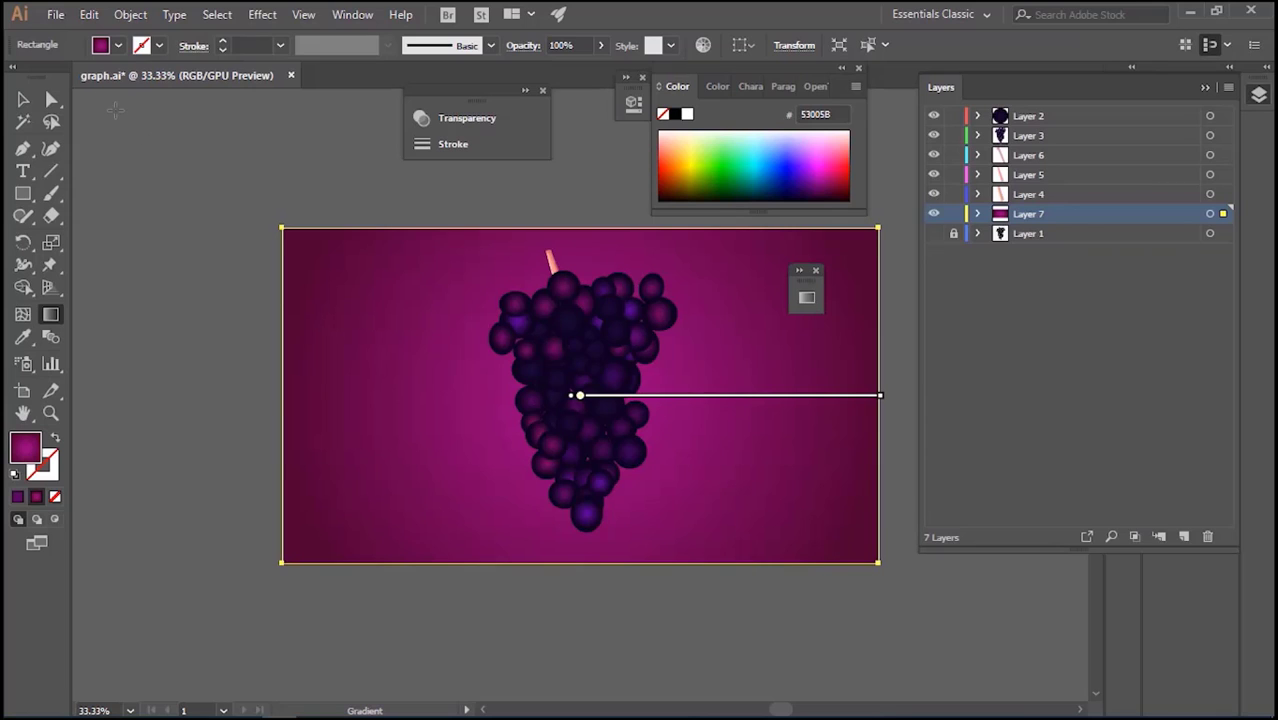
Save the graph.ai document
key(v)
key(g)
click(55, 14)
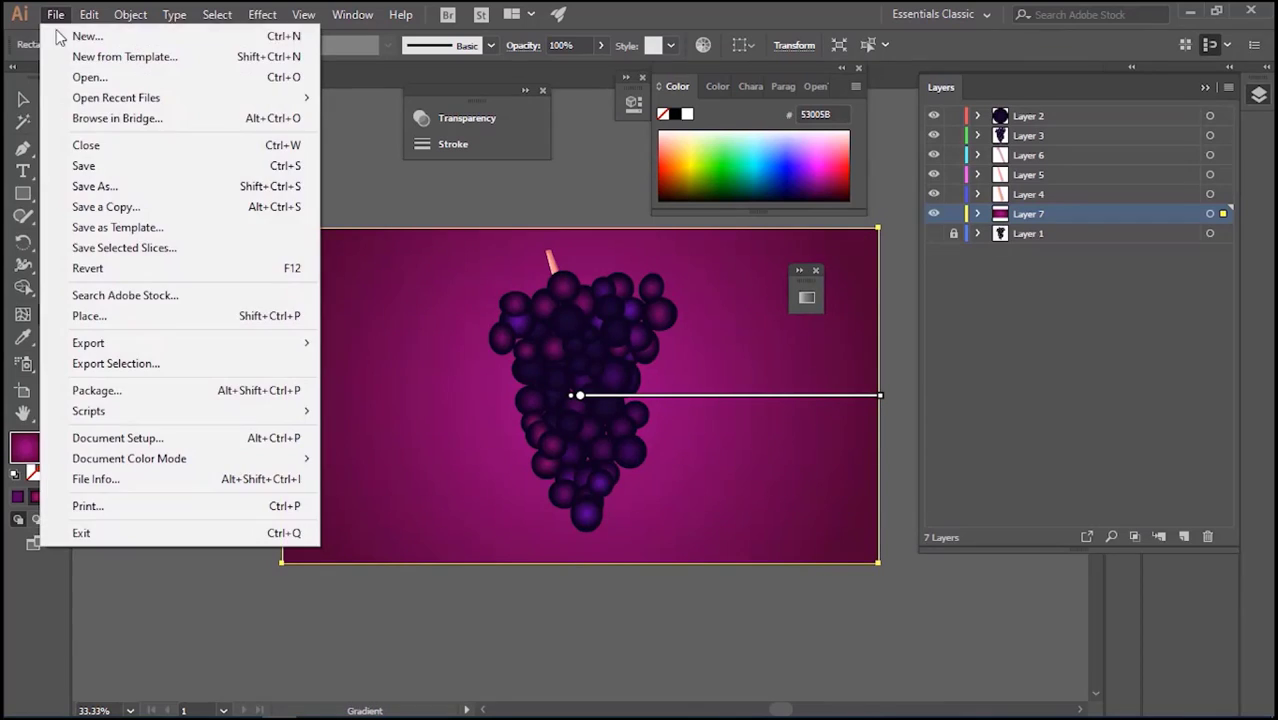
click(95, 165)
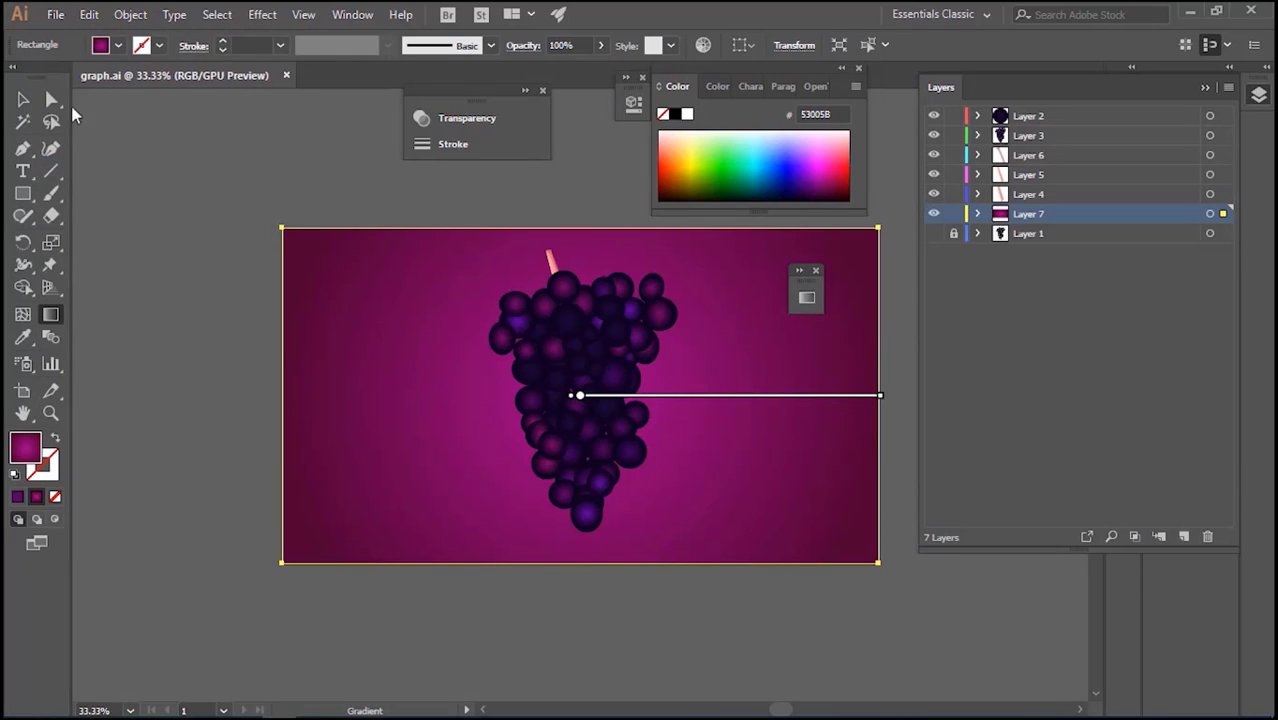
Export the artwork as a JPEG named graph in the virtua technology full folder
click(54, 16)
mouse_move(170, 348)
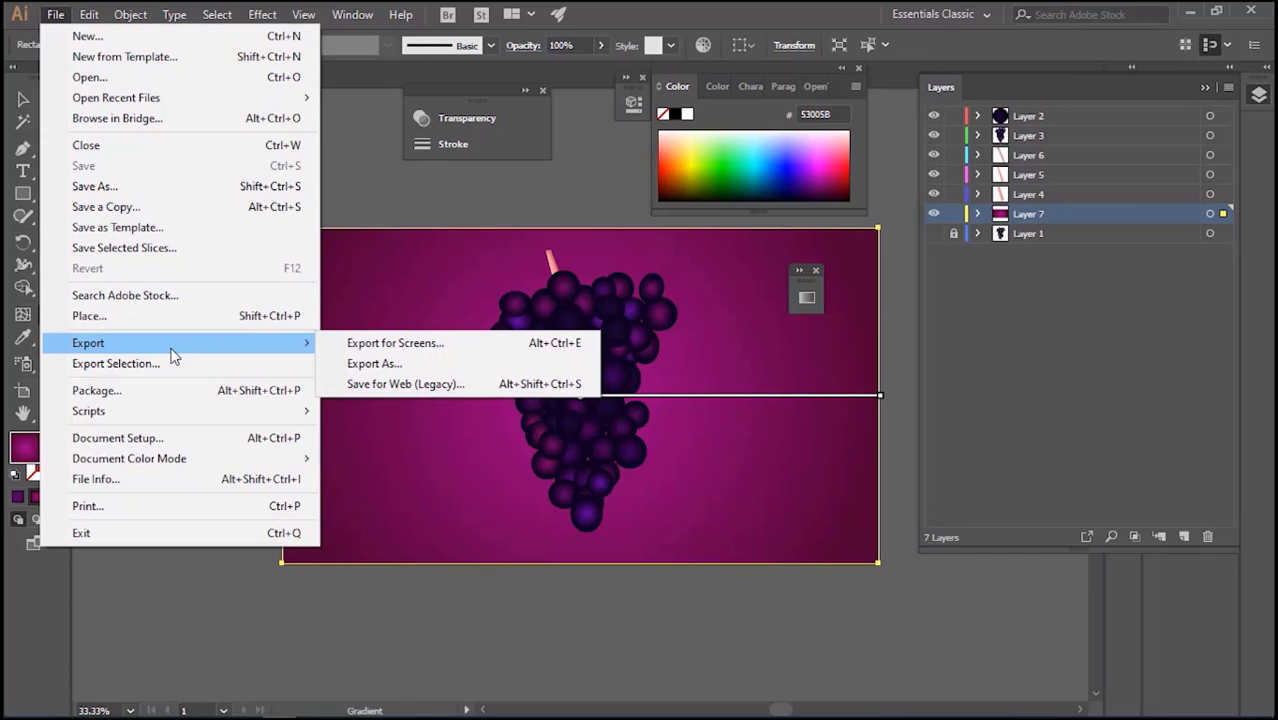
click(435, 365)
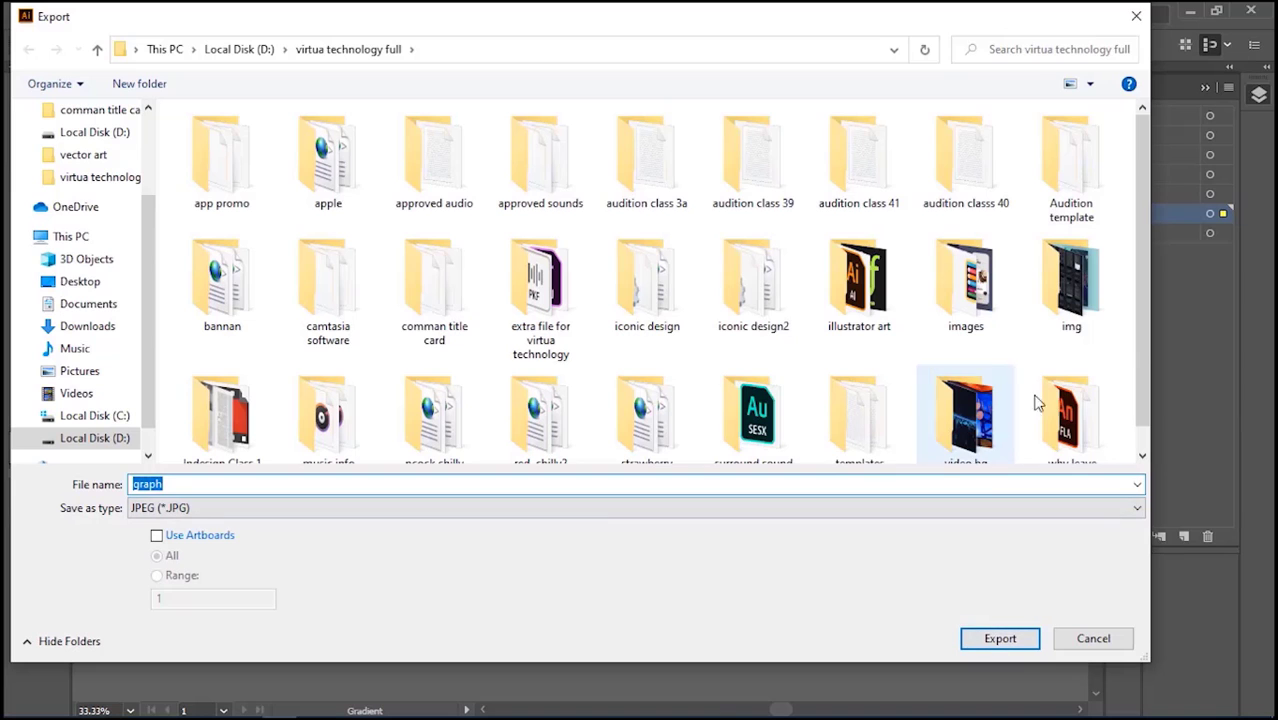
scroll(1133, 342, down, 1)
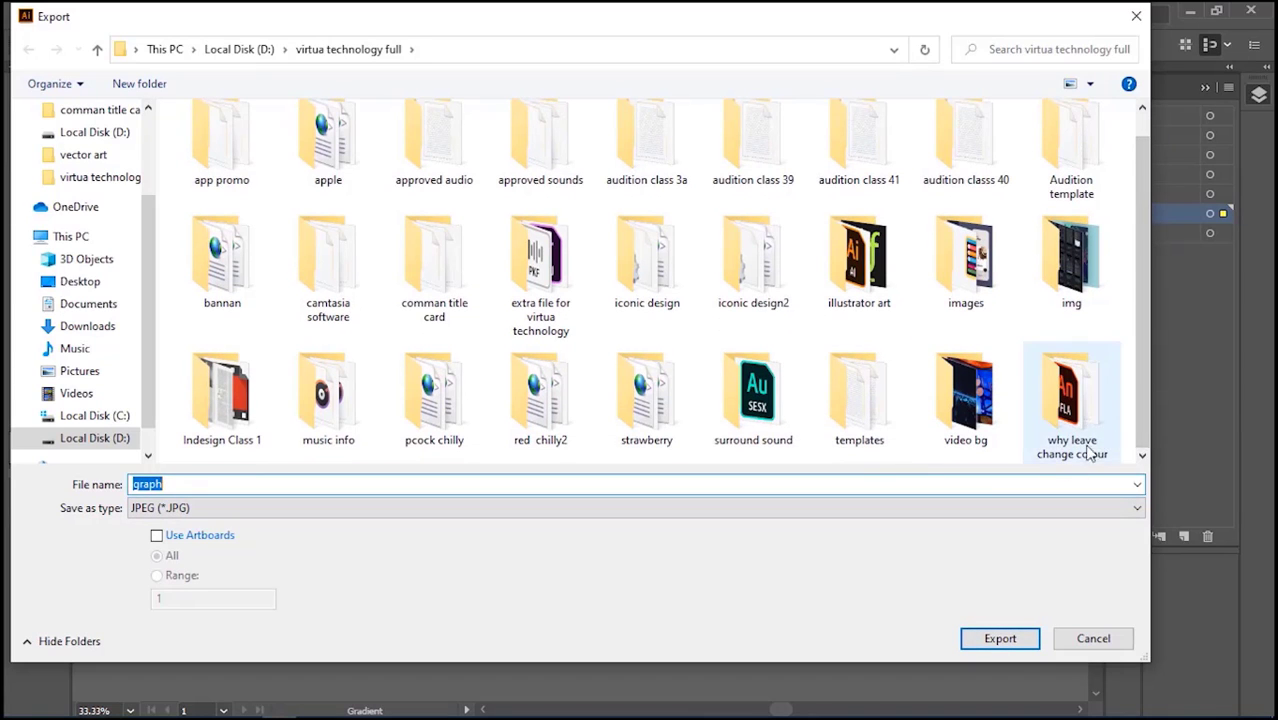
click(998, 640)
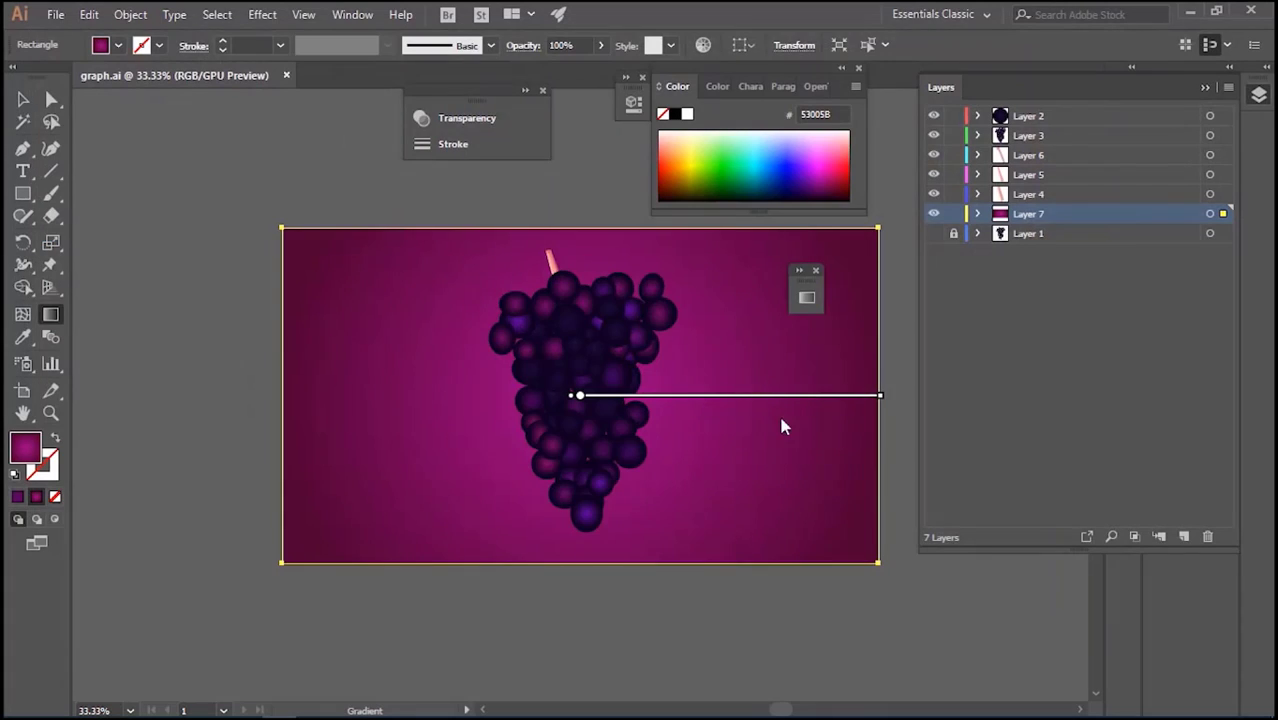
click(714, 656)
Try other purple shades such as 530068 and 4E0062 on the background rectangle and undo the colour changes
click(805, 300)
click(805, 300)
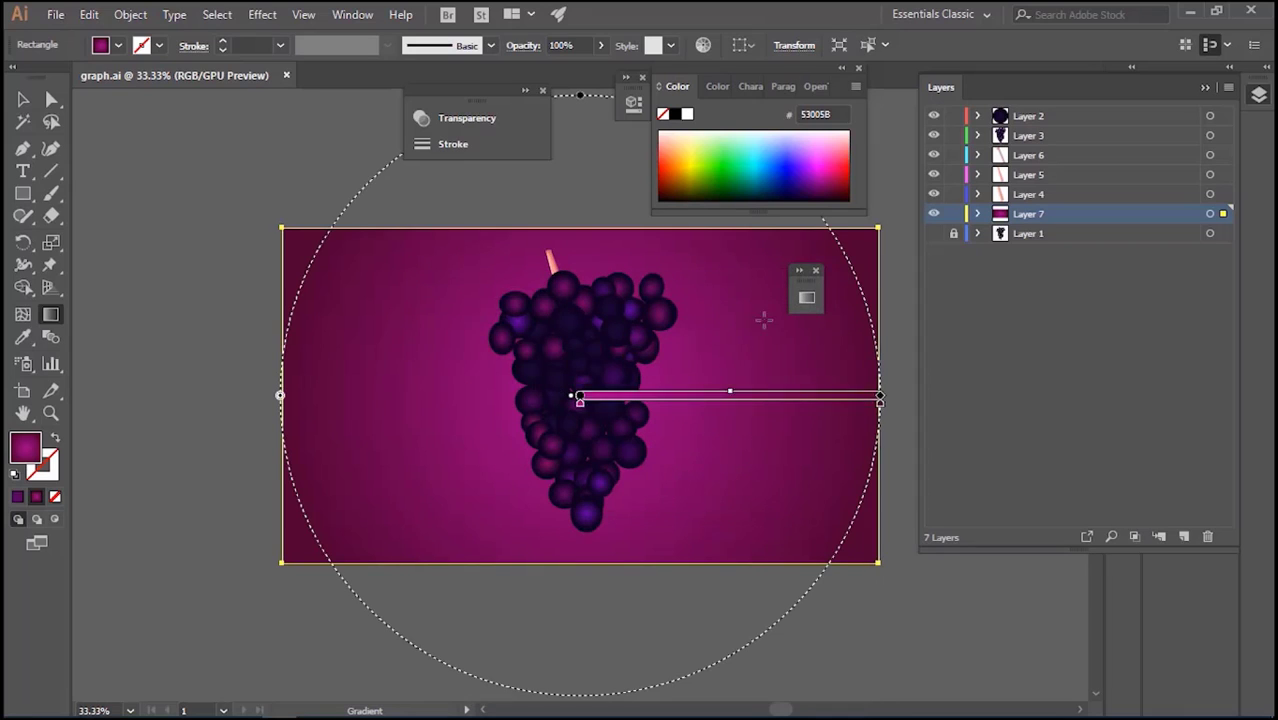
click(813, 186)
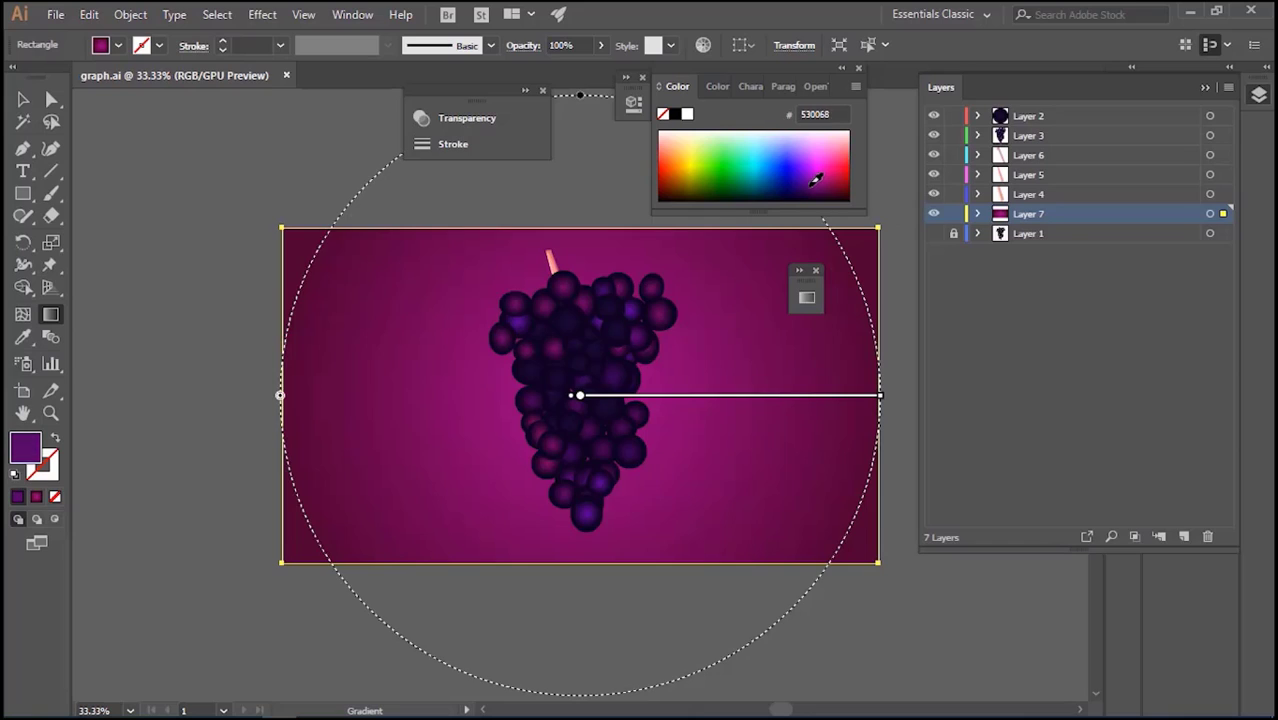
click(809, 189)
click(815, 176)
click(813, 170)
key(ctrl+z)
key(ctrl+z)
key(ctrl+z)
key(ctrl+z)
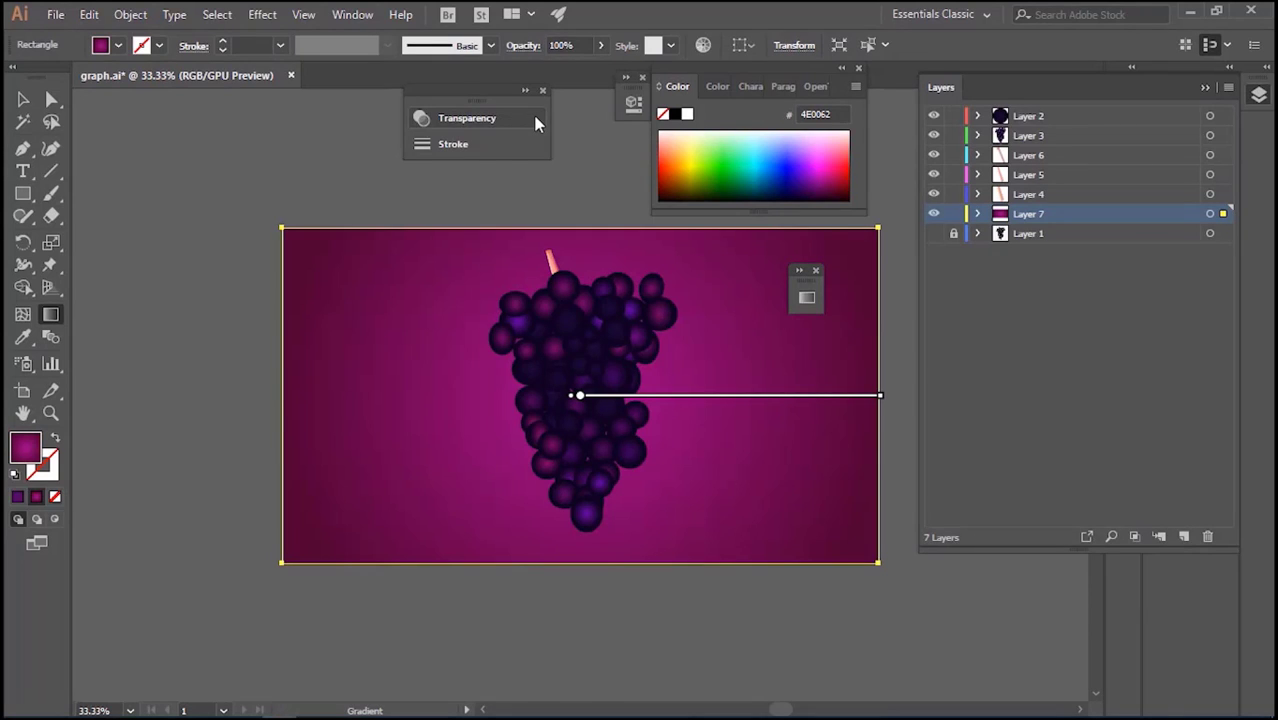
Save graph.ai again with the magenta gradient background
click(56, 14)
click(86, 166)
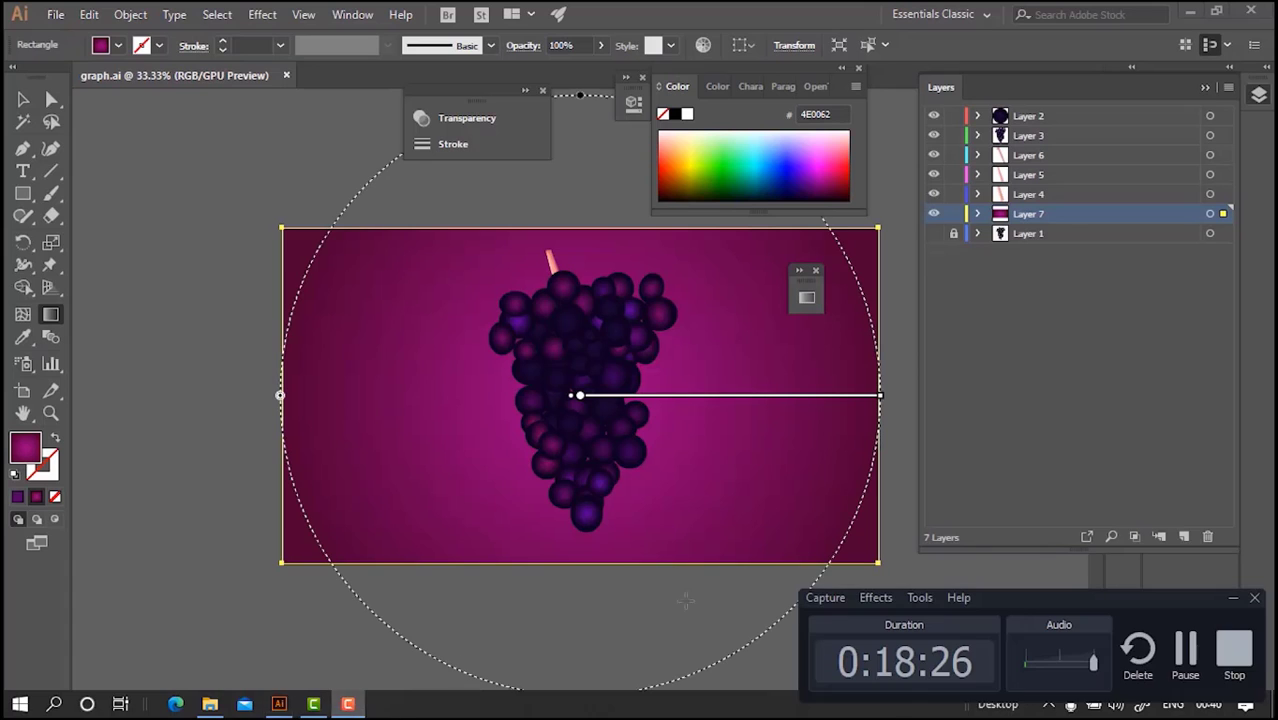
click(1234, 650)
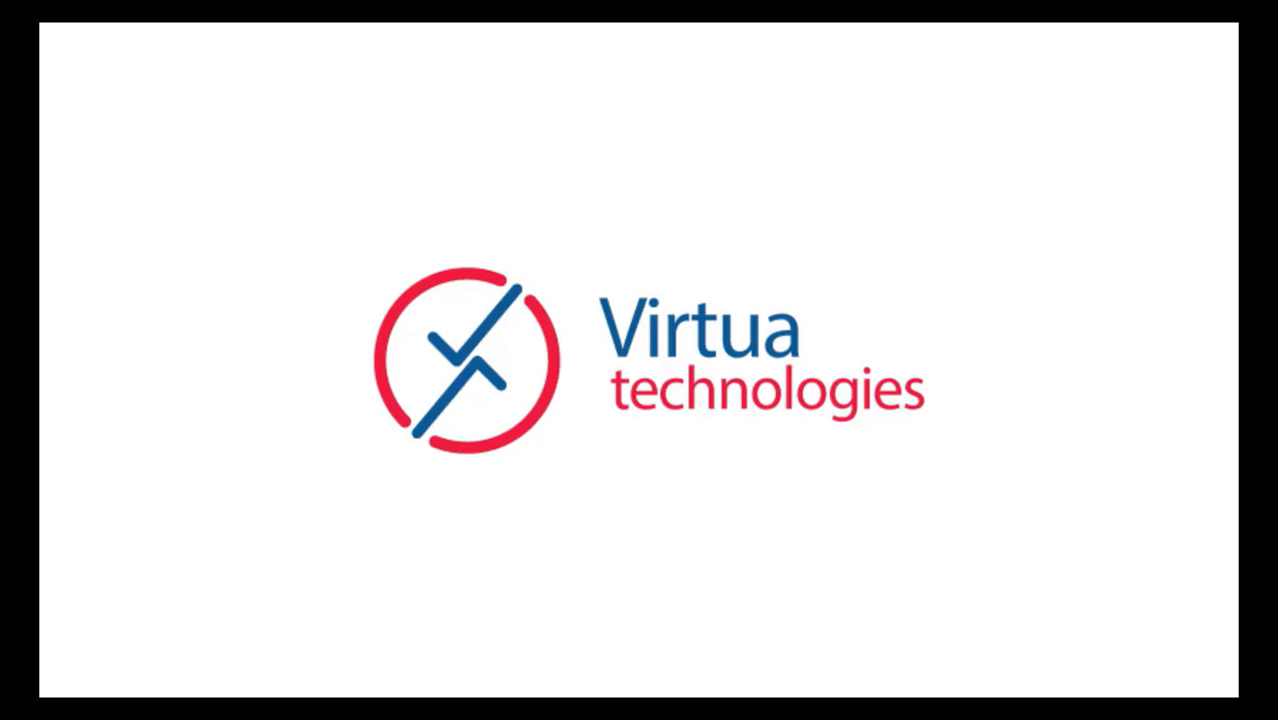